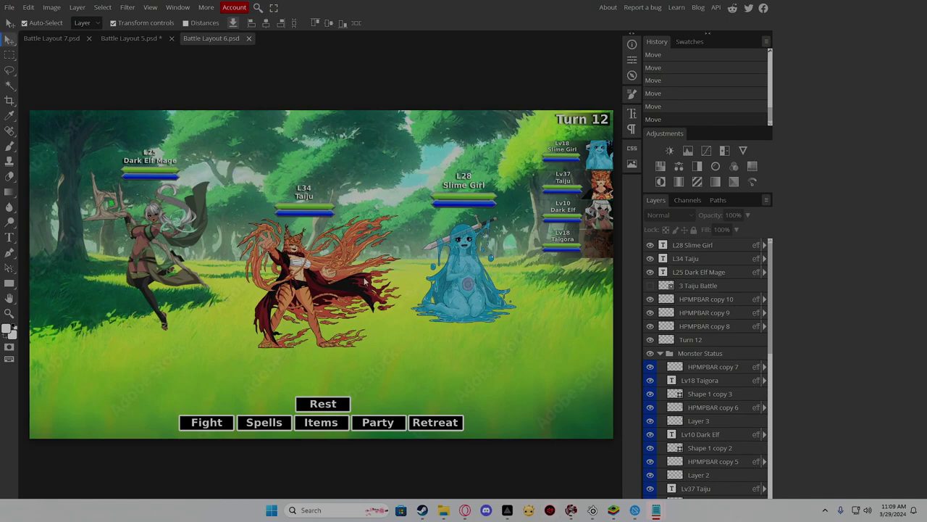
In Battle Layout 5, move the Fight, Spells and Items buttons down into one row with Party and Retreat
{"action": "left_click", "coordinate": [151, 41]}
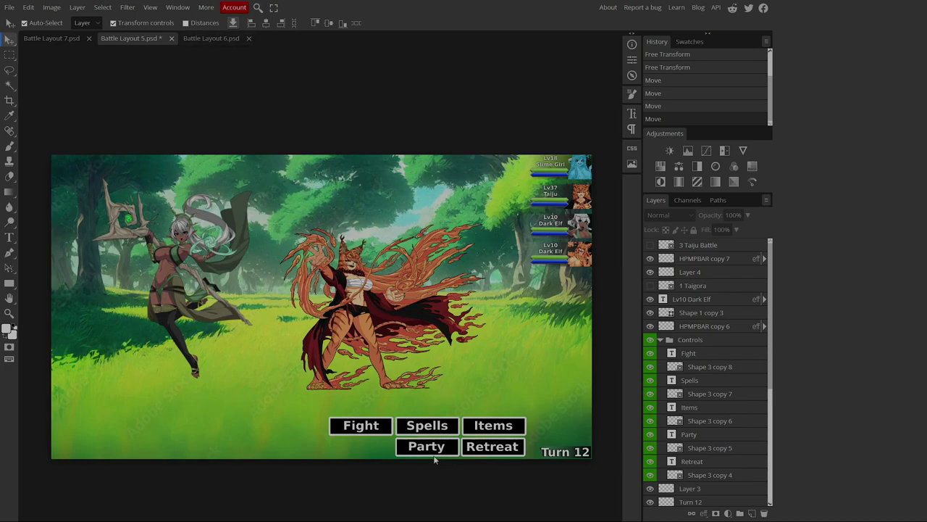
{"action": "left_click_drag", "start_coordinate": [318, 419], "coordinate": [365, 454]}
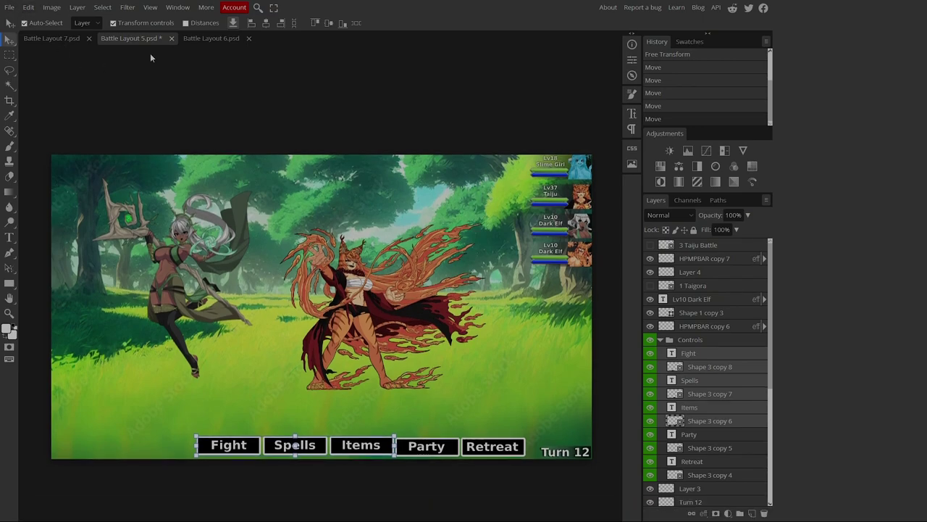
Export Battle Layout 6 as a 1920 by 1080 px JPG at 100% quality
{"action": "left_click", "coordinate": [197, 42]}
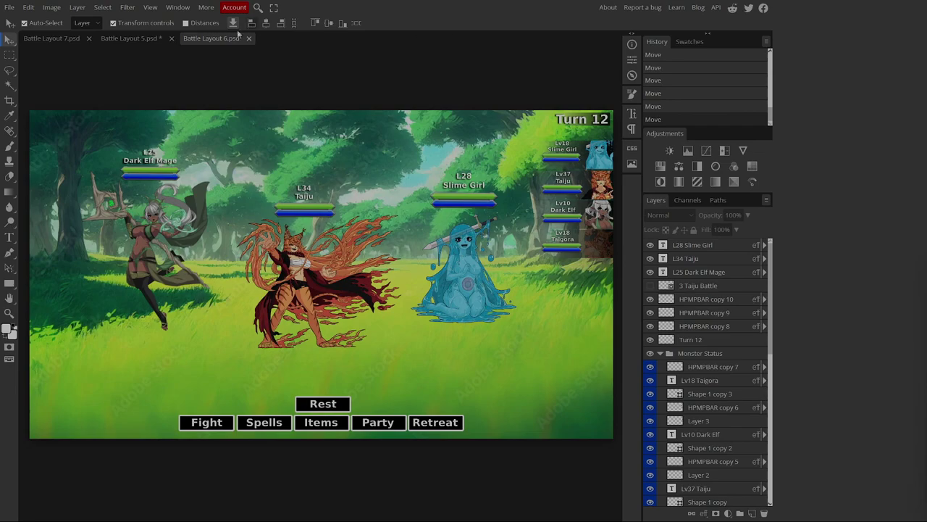
{"action": "left_click", "coordinate": [9, 8]}
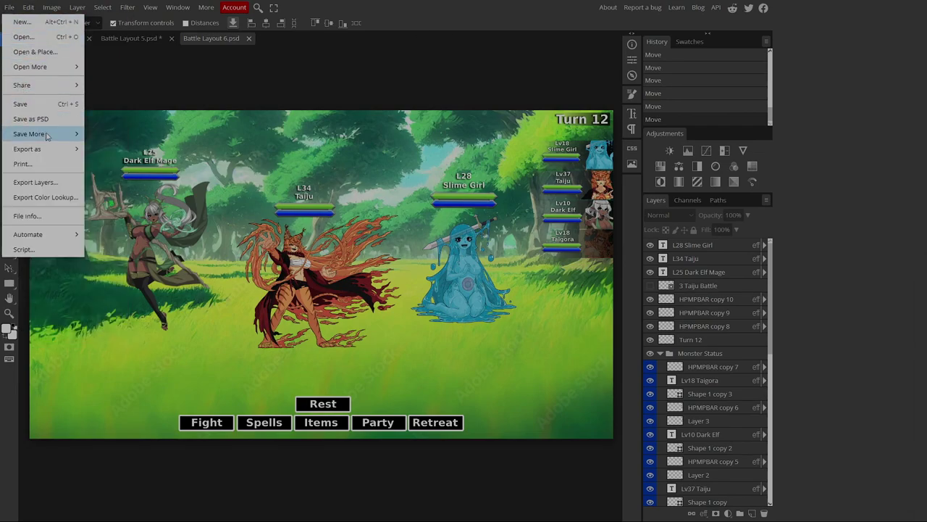
{"action": "mouse_move", "coordinate": [51, 148]}
{"action": "left_click", "coordinate": [113, 168]}
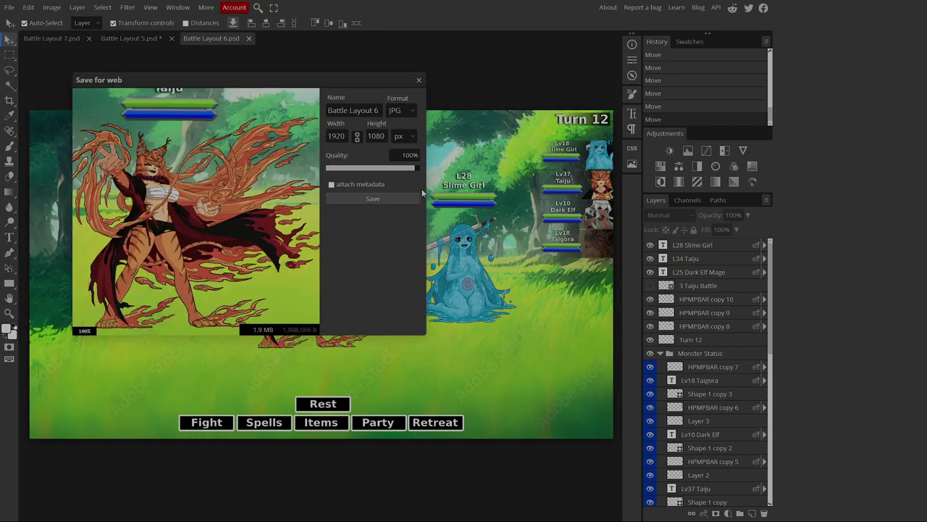
{"action": "left_click", "coordinate": [354, 198]}
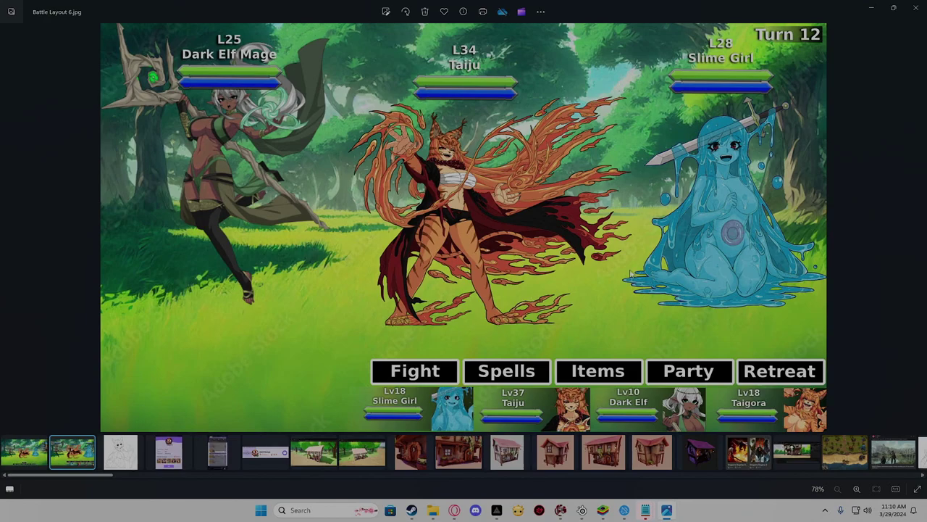
View the Battle Layout 6.jpg image enlarged and in full screen to examine the battle interface
{"action": "scroll", "coordinate": [631, 274], "scroll_direction": "up", "scroll_amount": 1}
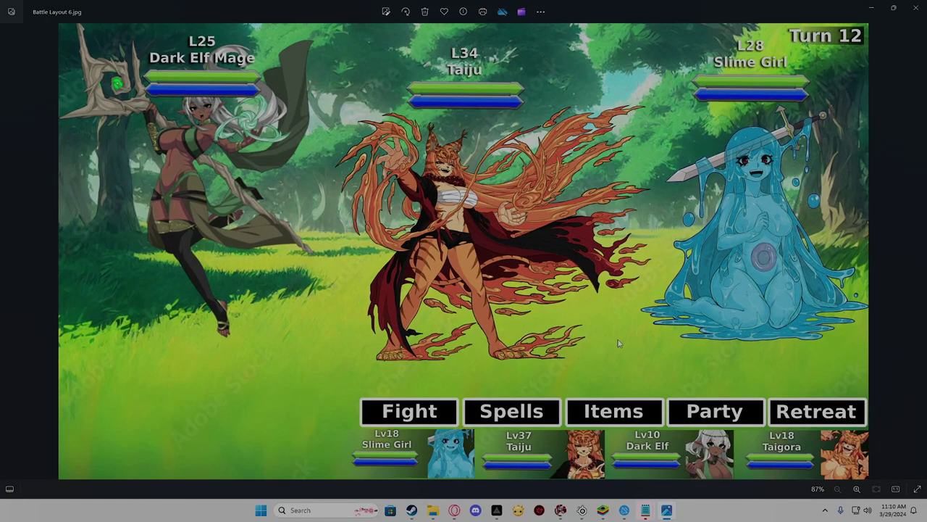
{"action": "left_click", "coordinate": [917, 489]}
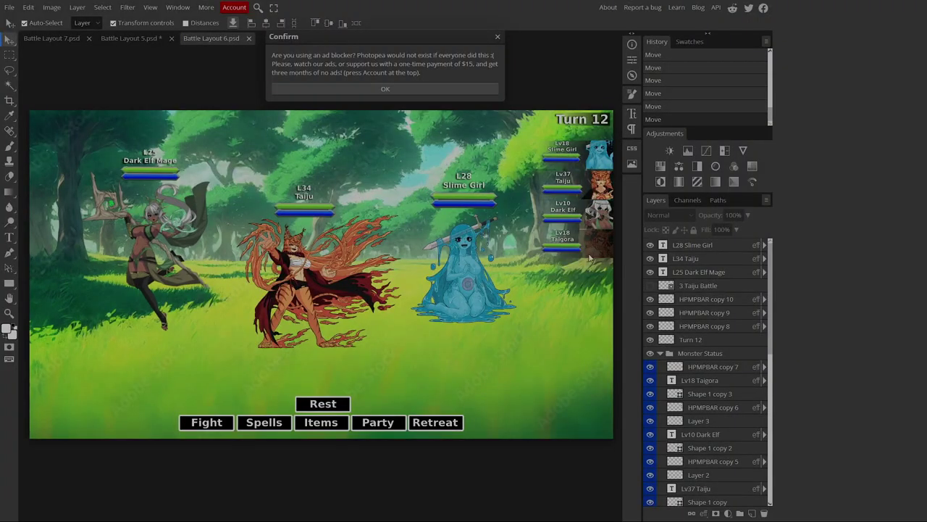
Dismiss the ad-blocker notice and place the 4 Slime Girl Battle image in the lower-left corner of the Battle Layout 6 canvas
{"action": "left_click", "coordinate": [365, 87]}
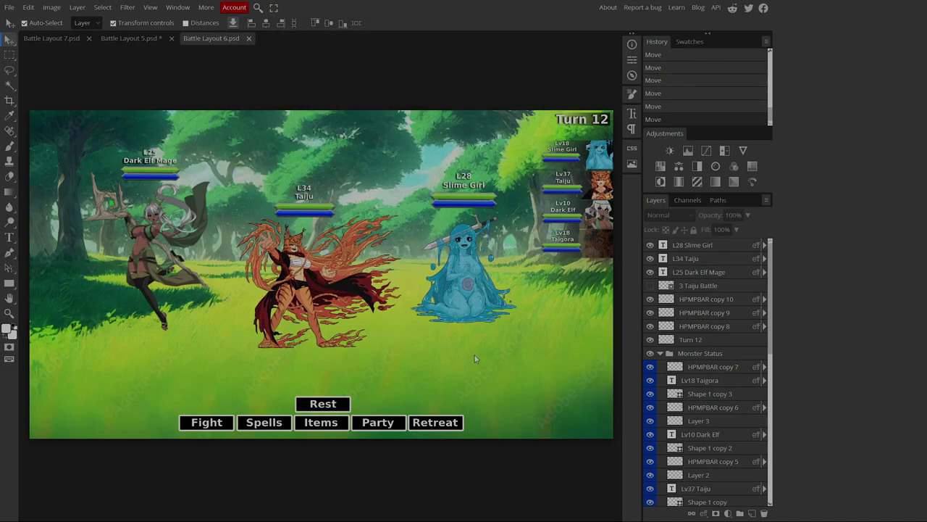
{"action": "scroll", "coordinate": [456, 360], "scroll_direction": "up", "scroll_amount": 1}
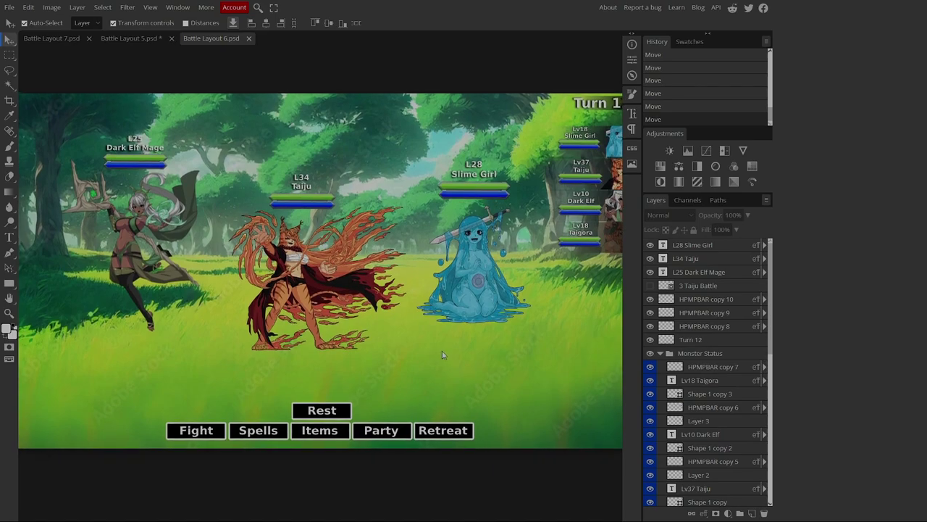
{"action": "scroll", "coordinate": [441, 350], "scroll_direction": "down", "scroll_amount": 2}
{"action": "scroll", "coordinate": [441, 351], "scroll_direction": "up", "scroll_amount": 1}
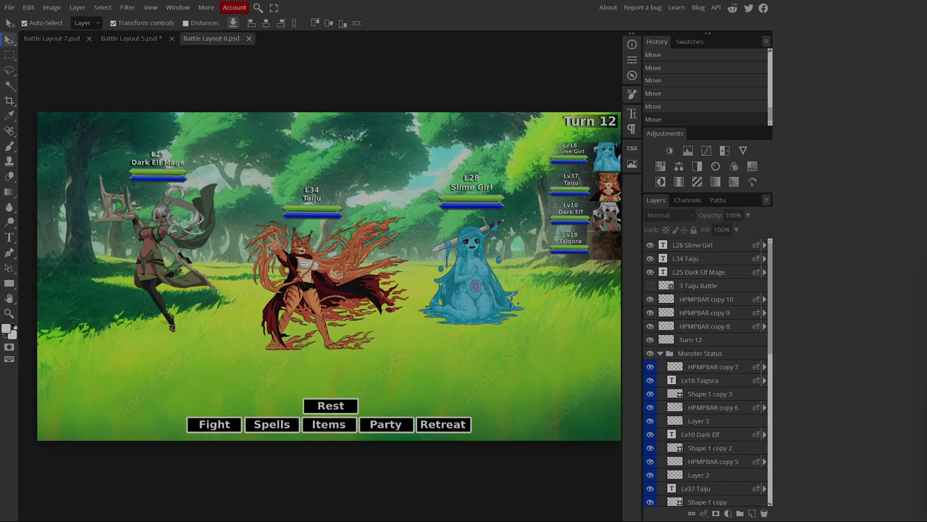
{"action": "left_click_drag", "start_coordinate": [797, 400], "coordinate": [355, 384]}
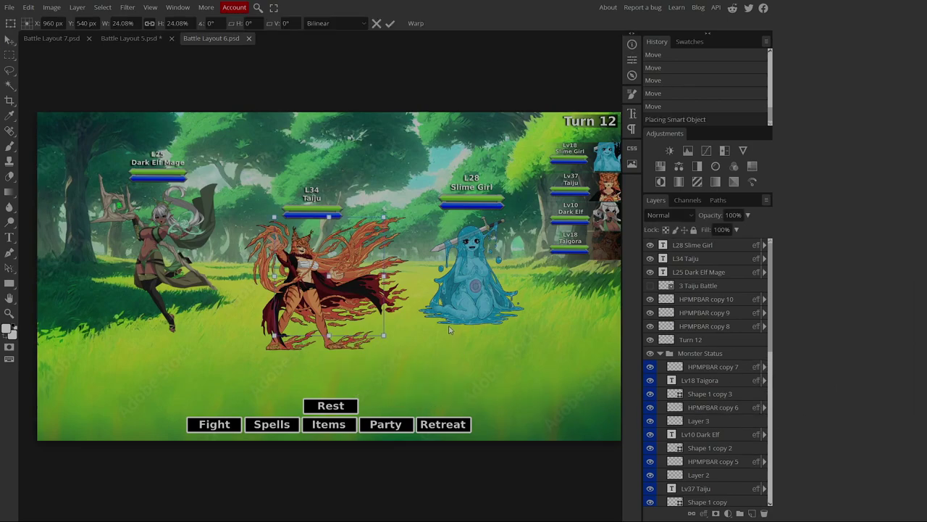
{"action": "left_click_drag", "start_coordinate": [283, 326], "coordinate": [91, 395]}
{"action": "scroll", "coordinate": [121, 397], "scroll_direction": "up", "scroll_amount": 1}
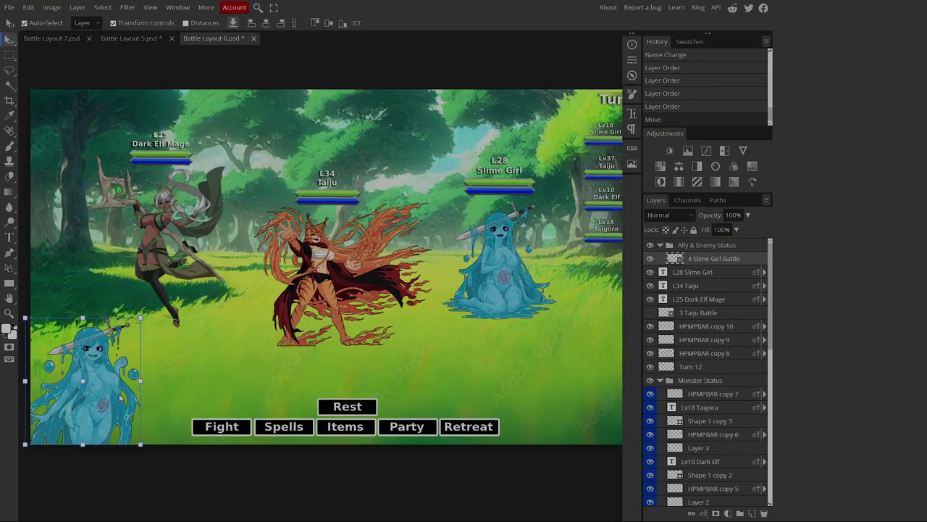
{"action": "scroll", "coordinate": [121, 397], "scroll_direction": "down", "scroll_amount": 1}
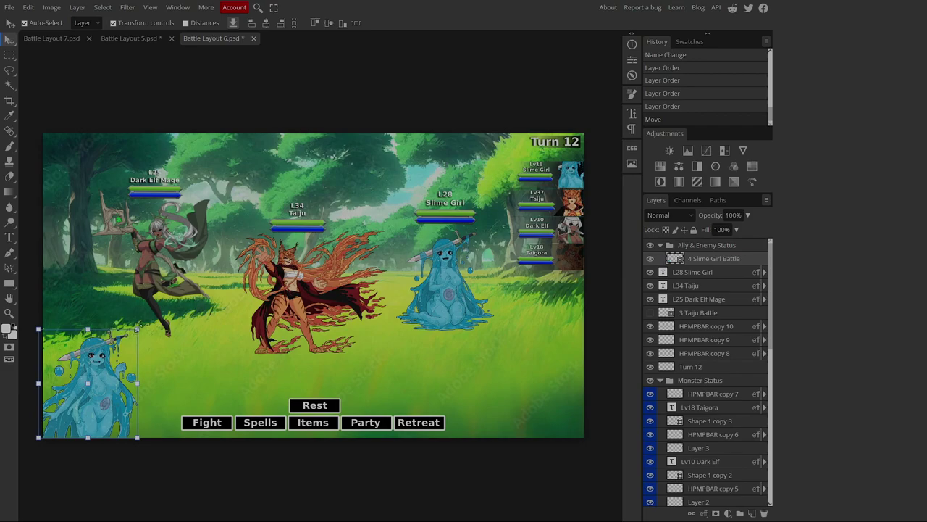
Scale the corner slime girl sprite to about 29.83% and nudge it 16 px down past the canvas's lower edge
{"action": "left_click", "coordinate": [141, 330]}
{"action": "left_click_drag", "start_coordinate": [142, 330], "coordinate": [177, 318]}
{"action": "left_click_drag", "start_coordinate": [137, 371], "coordinate": [129, 372]}
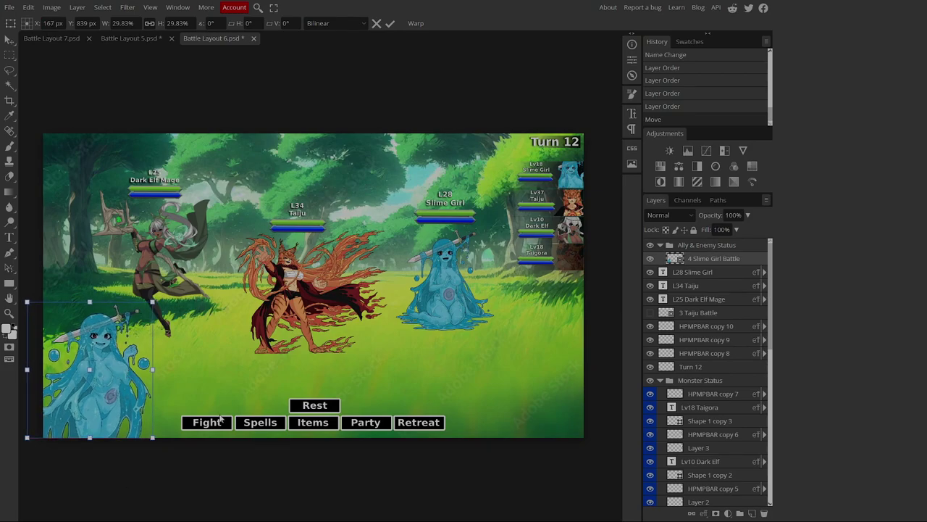
{"action": "key", "text": "Down"}
{"action": "key", "text": "Down"}
{"action": "key", "text": "Down"}
{"action": "key", "text": "Down"}
{"action": "key", "text": "Down"}
{"action": "key", "text": "Down"}
{"action": "key", "text": "Down"}
{"action": "key", "text": "Down"}
{"action": "key", "text": "Down"}
{"action": "key", "text": "Down"}
{"action": "key", "text": "Down"}
{"action": "key", "text": "Down"}
{"action": "key", "text": "Down"}
{"action": "key", "text": "Down"}
{"action": "key", "text": "Down"}
{"action": "key", "text": "Down"}
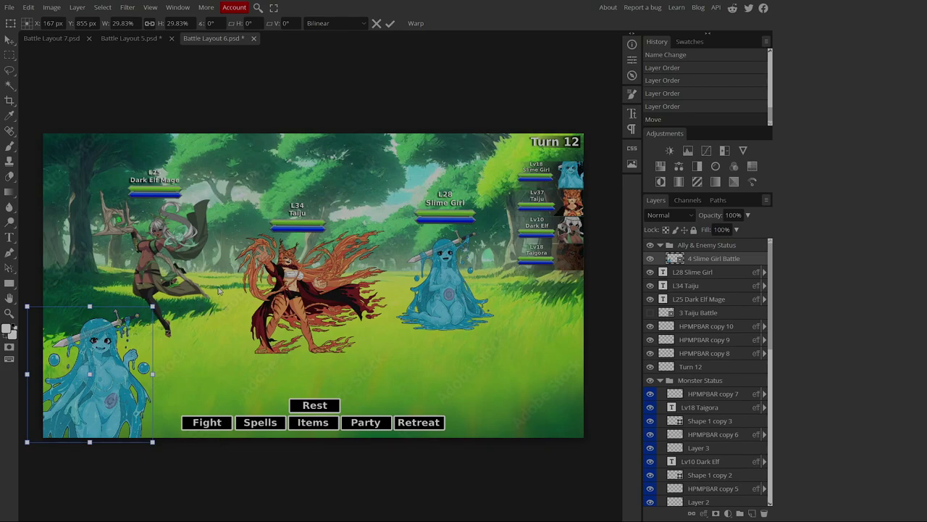
{"action": "key", "text": "Return"}
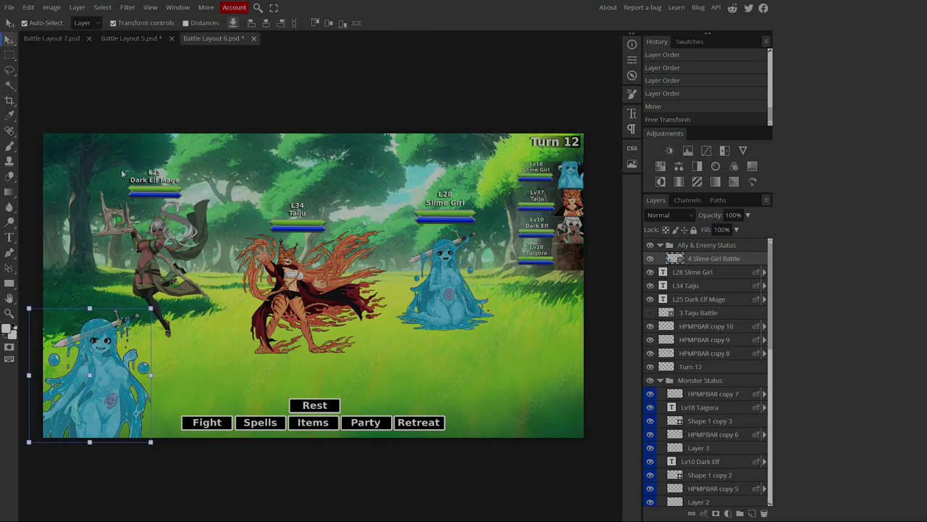
Shift the Dark Elf Mage sprite slightly up and to the right together with its name and status bars
{"action": "left_click", "coordinate": [115, 221]}
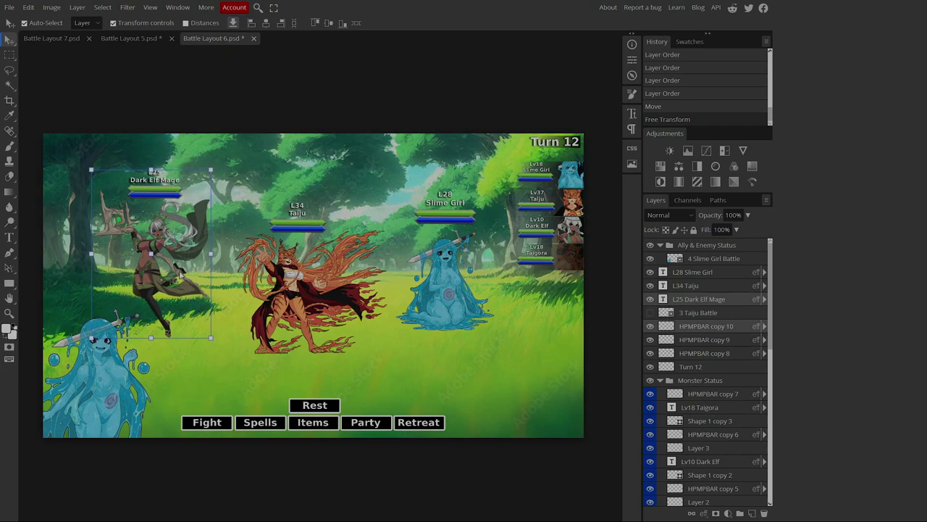
{"action": "left_click_drag", "start_coordinate": [180, 274], "coordinate": [187, 267]}
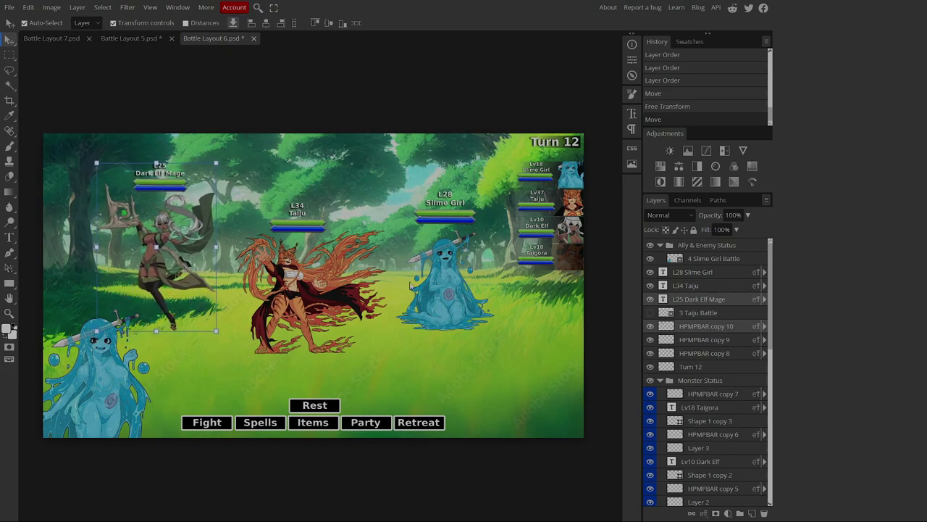
{"action": "left_click", "coordinate": [650, 299]}
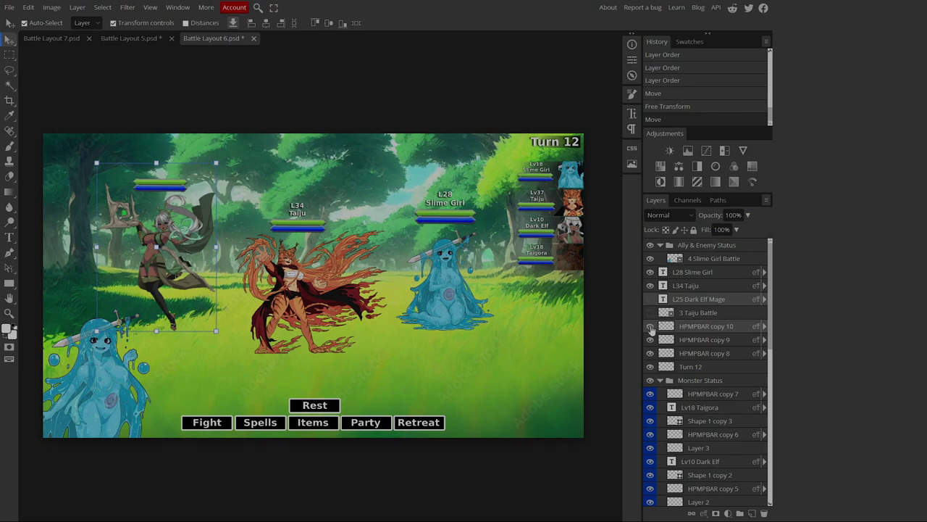
{"action": "left_click", "coordinate": [650, 326]}
{"action": "left_click", "coordinate": [649, 327]}
{"action": "left_click", "coordinate": [650, 299]}
{"action": "left_click_drag", "start_coordinate": [148, 137], "coordinate": [199, 298]}
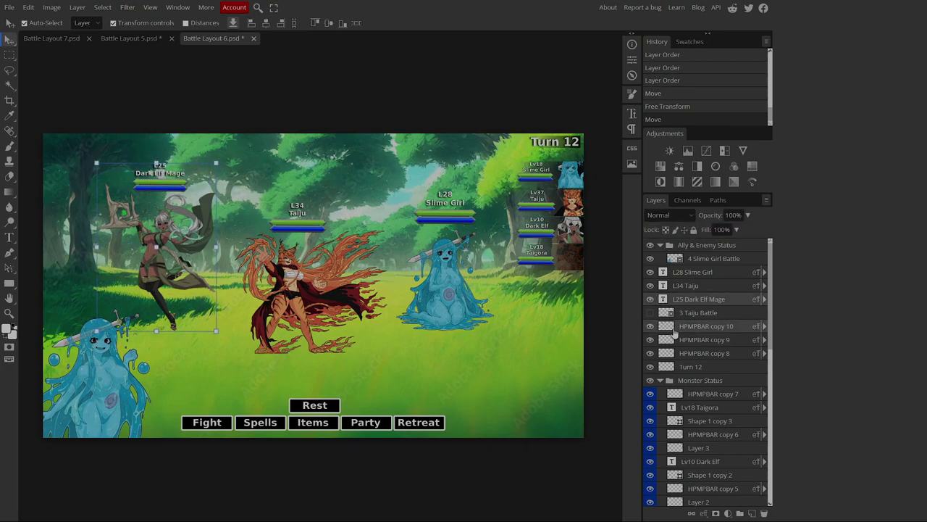
Merge the Dark Elf Mage's sprite, name and status bar layers and hide the merged layer
{"action": "right_click", "coordinate": [688, 304]}
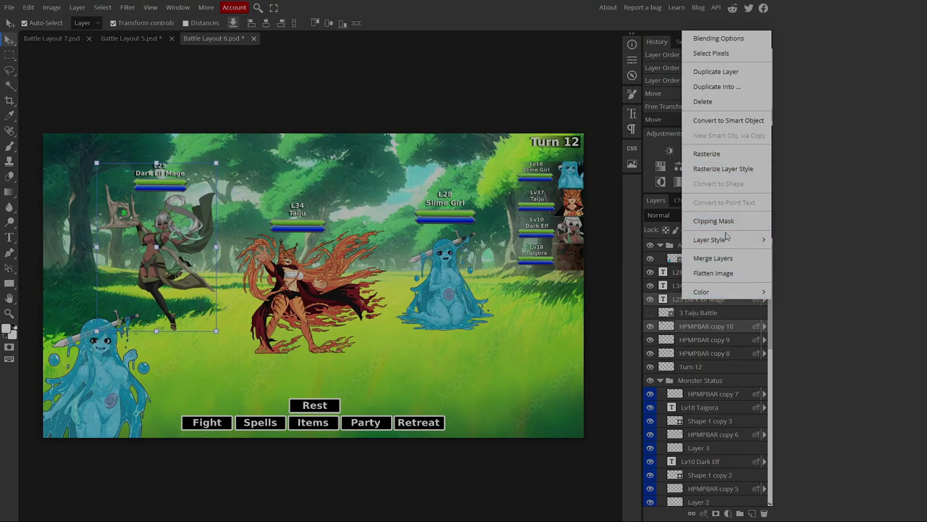
{"action": "left_click", "coordinate": [713, 258]}
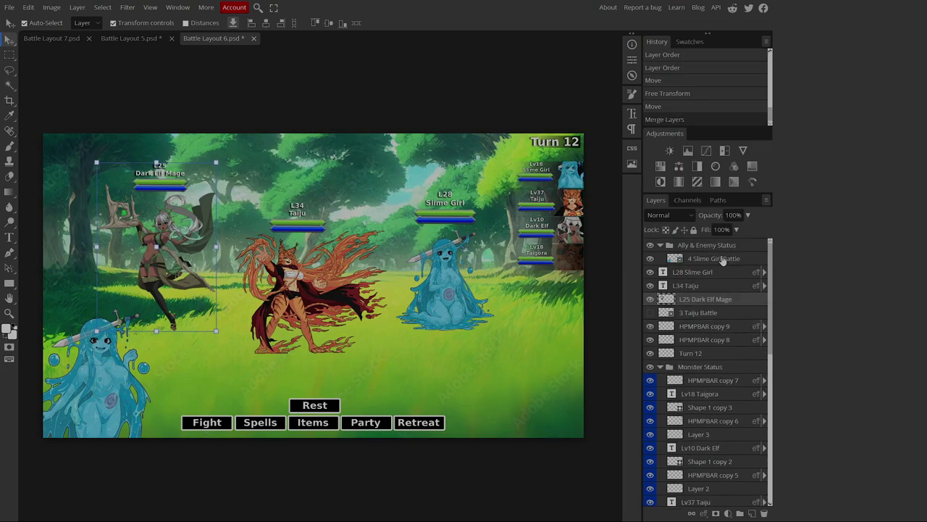
{"action": "left_click", "coordinate": [650, 299]}
Merge the L28 Slime Girl's sprite, name and status bar layers and hide the merged layer
{"action": "left_click", "coordinate": [717, 272]}
{"action": "right_click", "coordinate": [716, 271]}
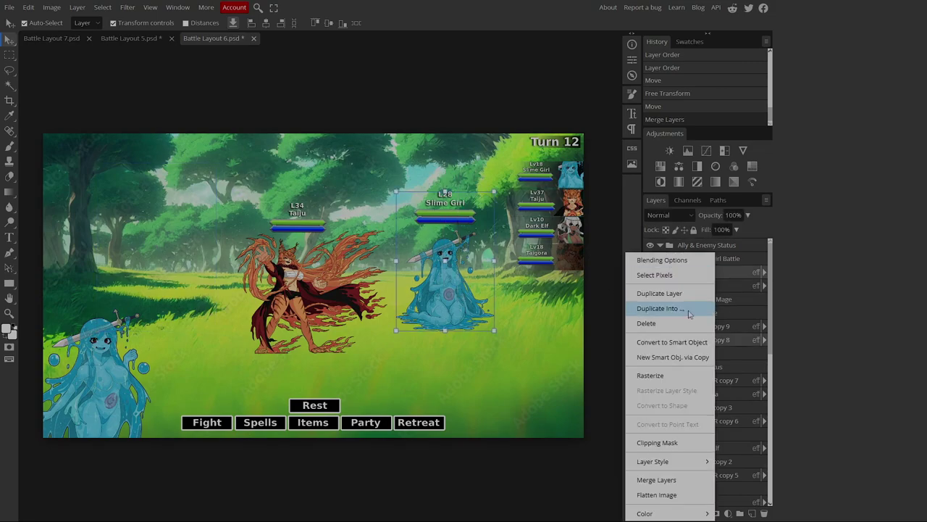
{"action": "left_click", "coordinate": [659, 479]}
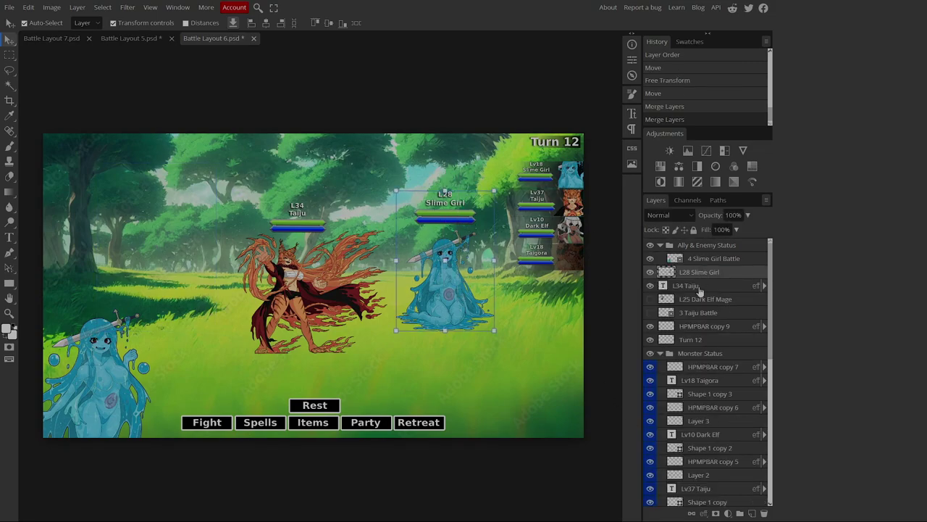
{"action": "left_click", "coordinate": [650, 272]}
{"action": "left_click", "coordinate": [466, 479]}
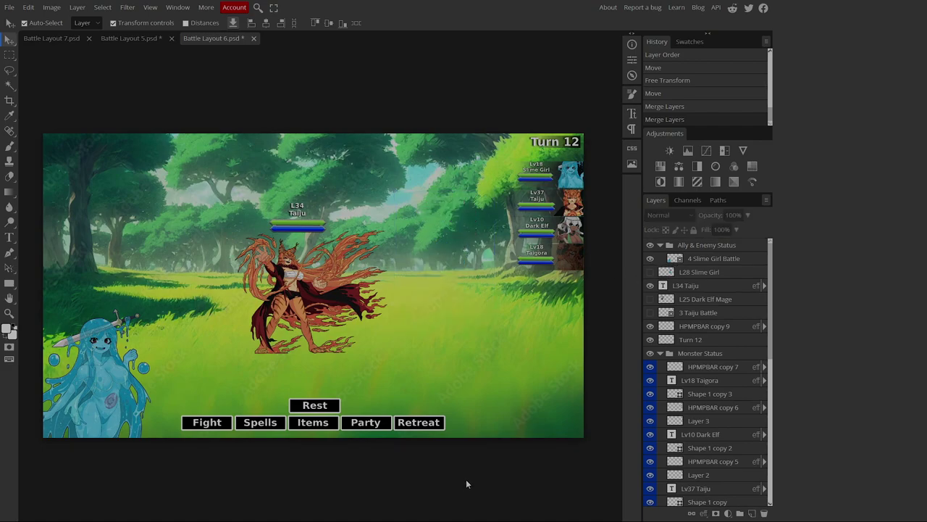
Scale the Taiju sprite with its name and status bars to about 145.81% and reposition it slightly down and left
{"action": "left_click", "coordinate": [382, 322]}
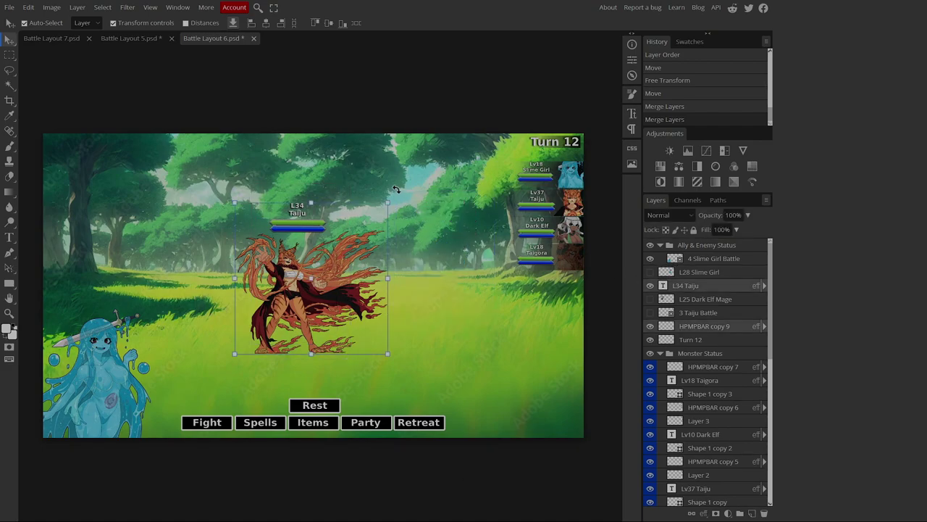
{"action": "left_click_drag", "start_coordinate": [388, 203], "coordinate": [501, 181]}
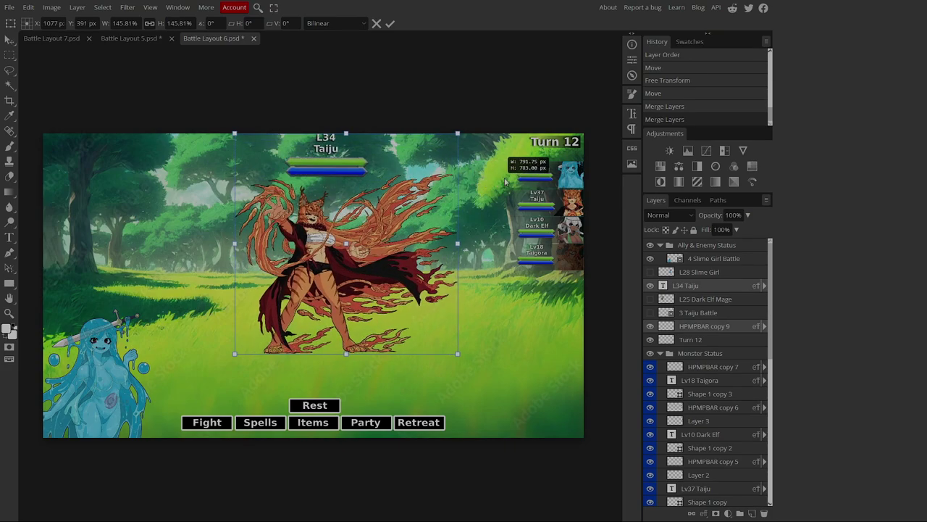
{"action": "left_click_drag", "start_coordinate": [342, 236], "coordinate": [329, 243]}
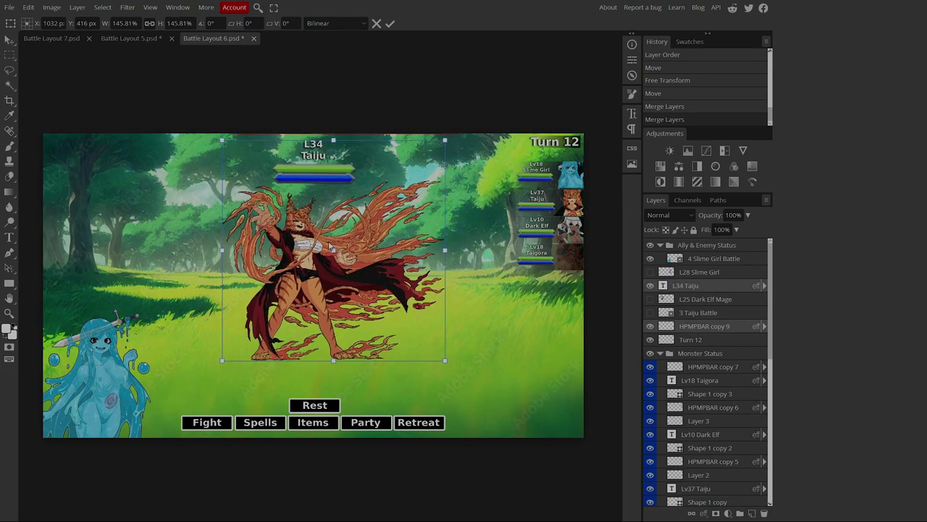
{"action": "key", "text": "Return"}
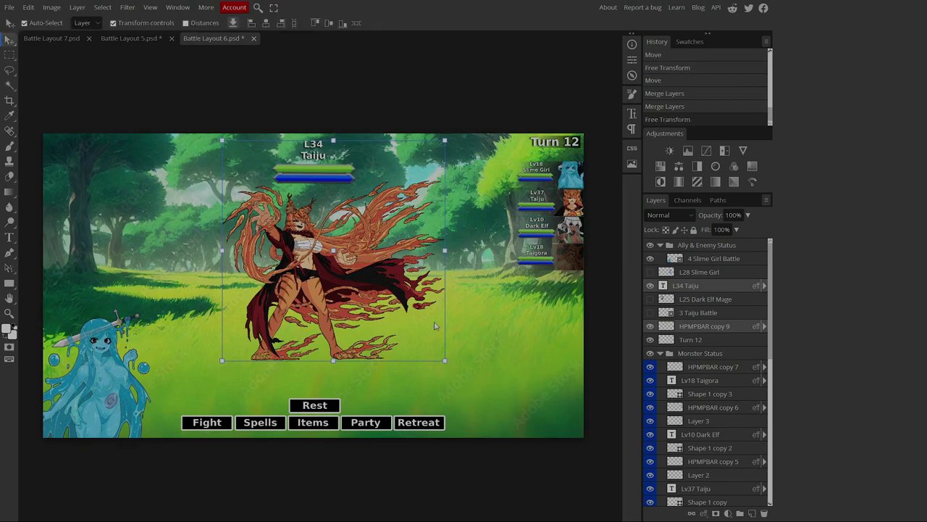
{"action": "scroll", "coordinate": [434, 326], "scroll_direction": "up", "scroll_amount": 2}
{"action": "scroll", "coordinate": [435, 326], "scroll_direction": "down", "scroll_amount": 1}
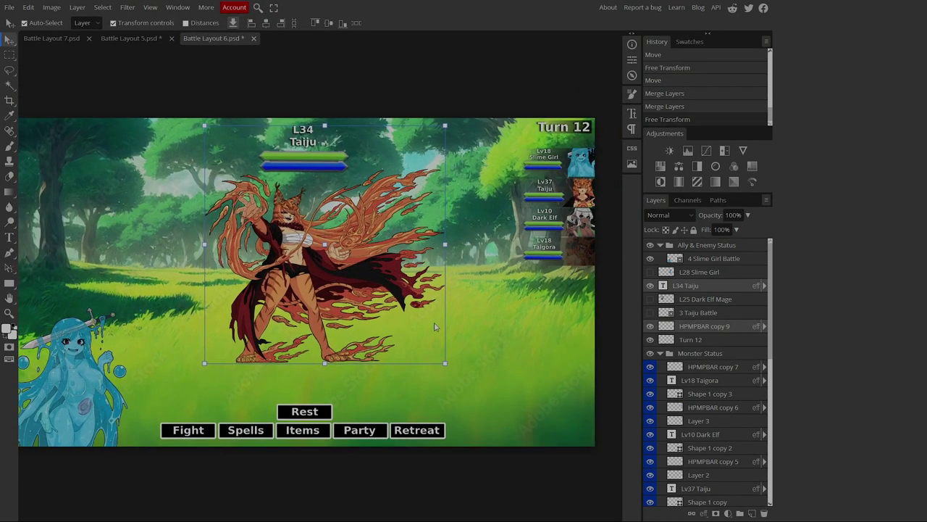
{"action": "scroll", "coordinate": [488, 374], "scroll_direction": "up", "scroll_amount": 1}
{"action": "scroll", "coordinate": [487, 375], "scroll_direction": "left", "scroll_amount": 1}
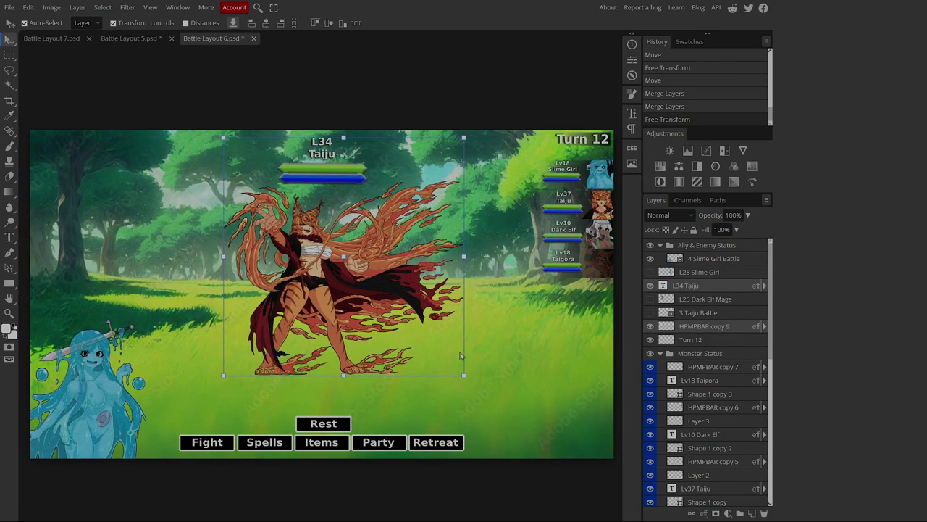
{"action": "scroll", "coordinate": [460, 355], "scroll_direction": "up", "scroll_amount": 1}
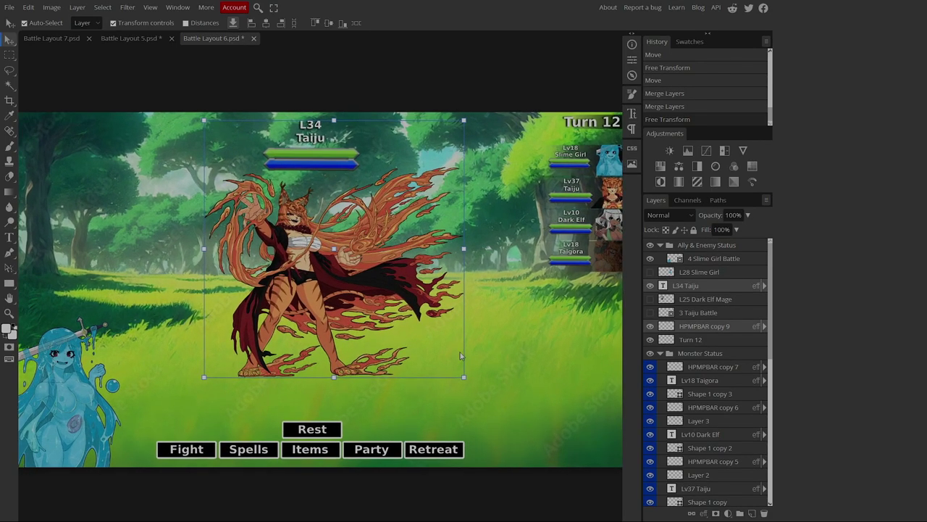
{"action": "left_click", "coordinate": [507, 336]}
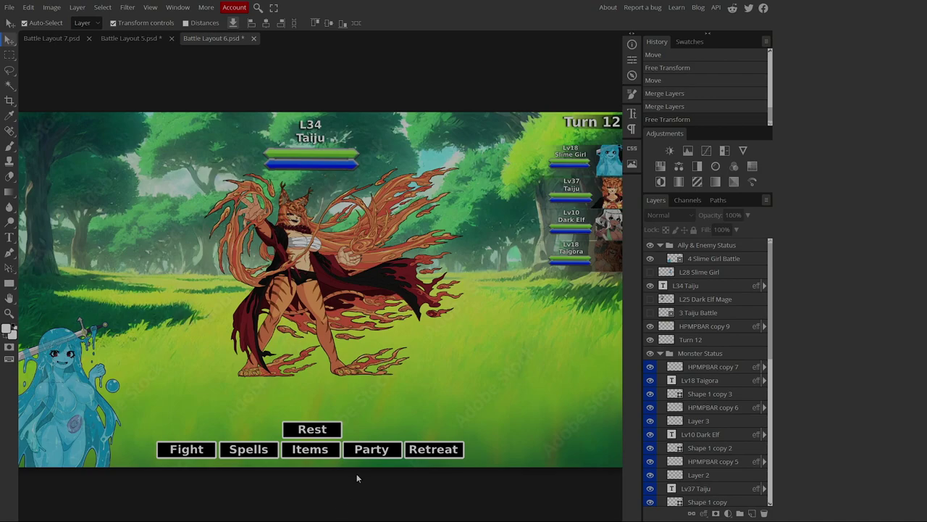
Place the 3 Taiju Battle image as a sprite in the lower-right corner of the scene, opposite the Slime Girl
{"action": "key", "text": "super"}
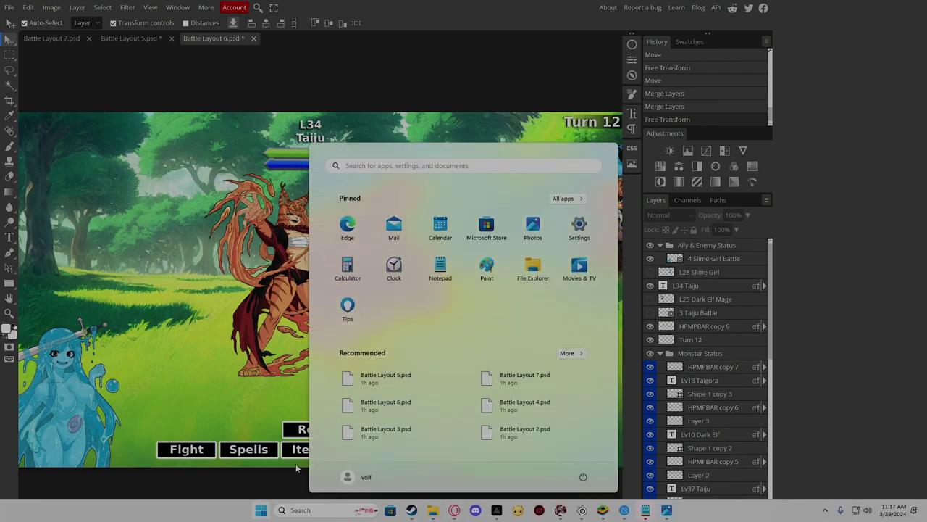
{"action": "left_click", "coordinate": [274, 471]}
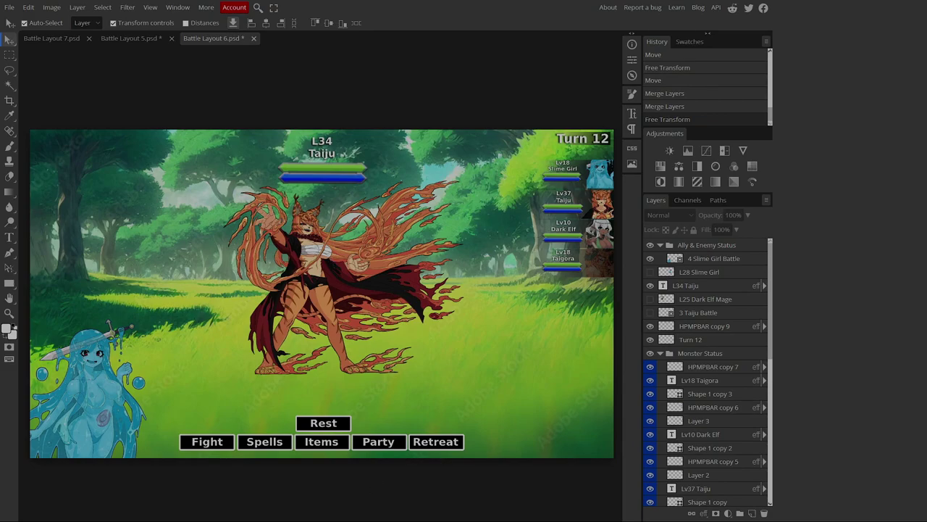
{"action": "left_click_drag", "start_coordinate": [926, 464], "coordinate": [542, 428]}
{"action": "left_click", "coordinate": [427, 509]}
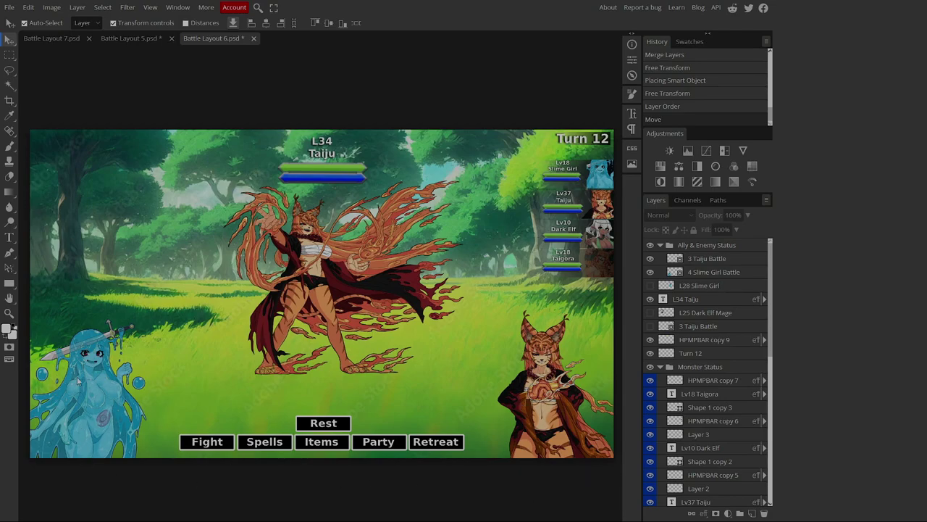
Scale the Slime Girl sprite in the lower-left corner to 30.25% and nudge it to X 170 px, Y 851 px
{"action": "left_click_drag", "start_coordinate": [78, 381], "coordinate": [78, 382]}
{"action": "left_click_drag", "start_coordinate": [146, 318], "coordinate": [153, 316]}
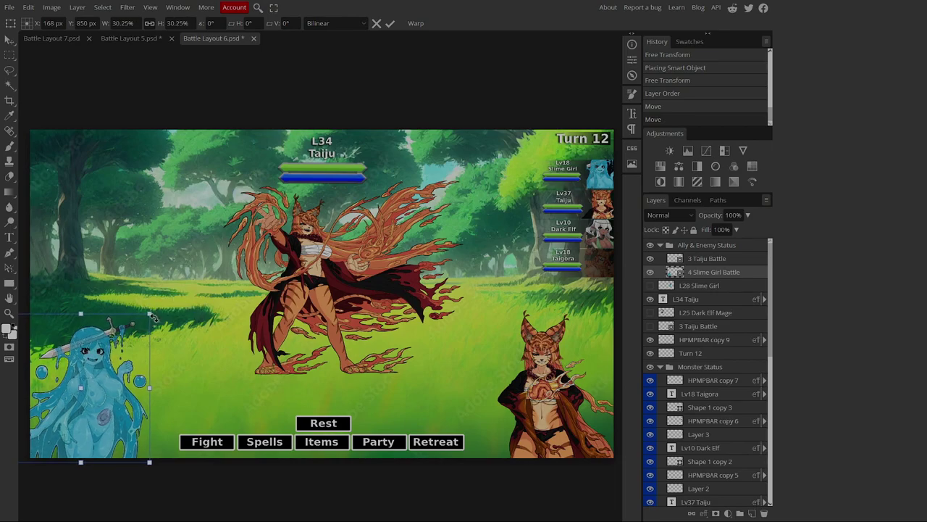
{"action": "left_click_drag", "start_coordinate": [122, 394], "coordinate": [122, 395]}
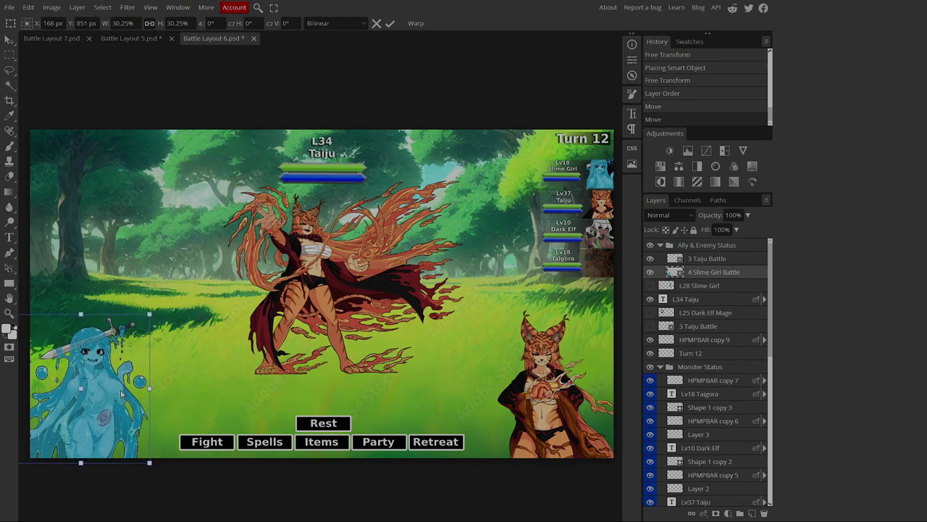
{"action": "key", "text": "Right"}
{"action": "key", "text": "Right"}
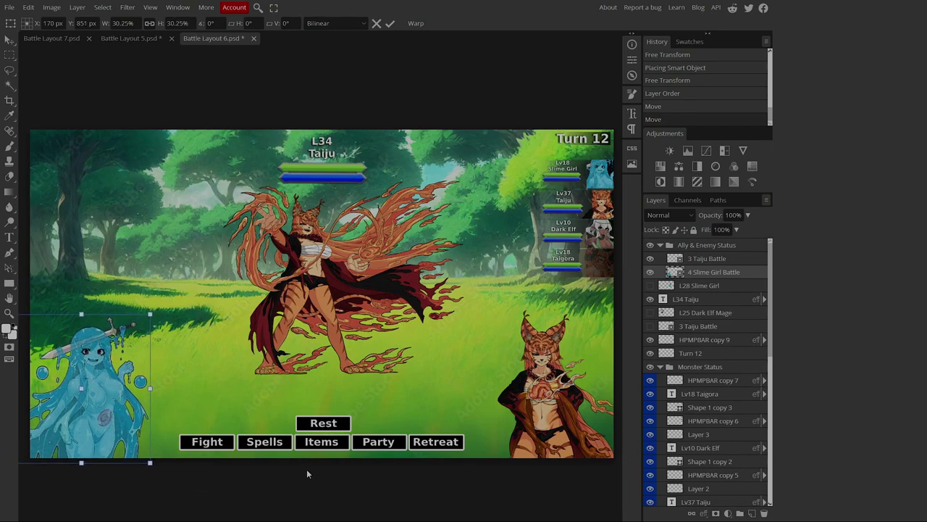
{"action": "key", "text": "Return"}
{"action": "left_click", "coordinate": [446, 488]}
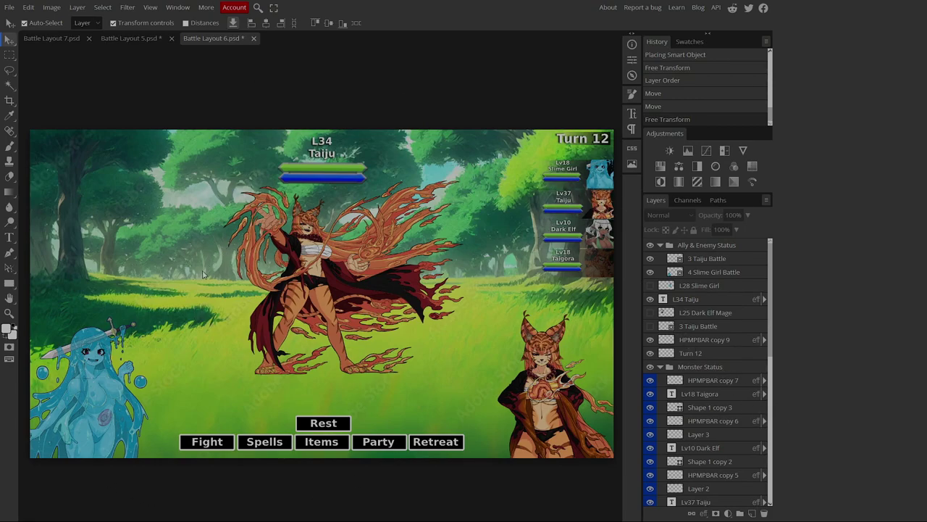
Draw a rectangle across the lower part of the Slime Girl sprite and fill it with a linear white-to-transparent gradient
{"action": "left_click", "coordinate": [8, 285]}
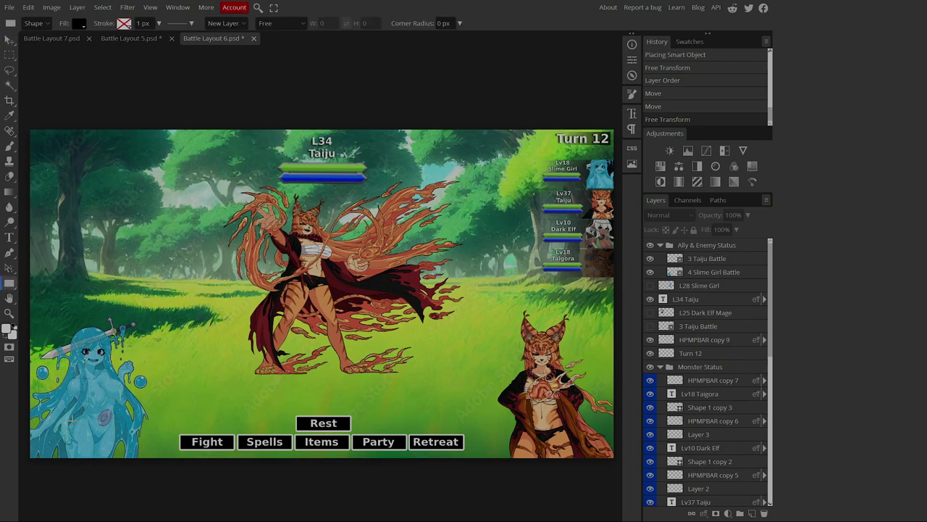
{"action": "left_click_drag", "start_coordinate": [25, 414], "coordinate": [156, 442]}
{"action": "left_click", "coordinate": [78, 23]}
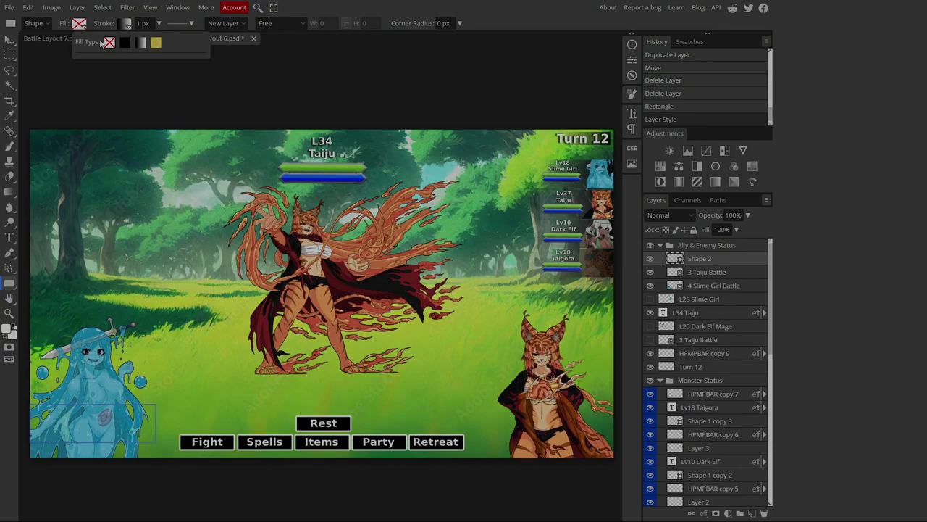
{"action": "left_click", "coordinate": [140, 42]}
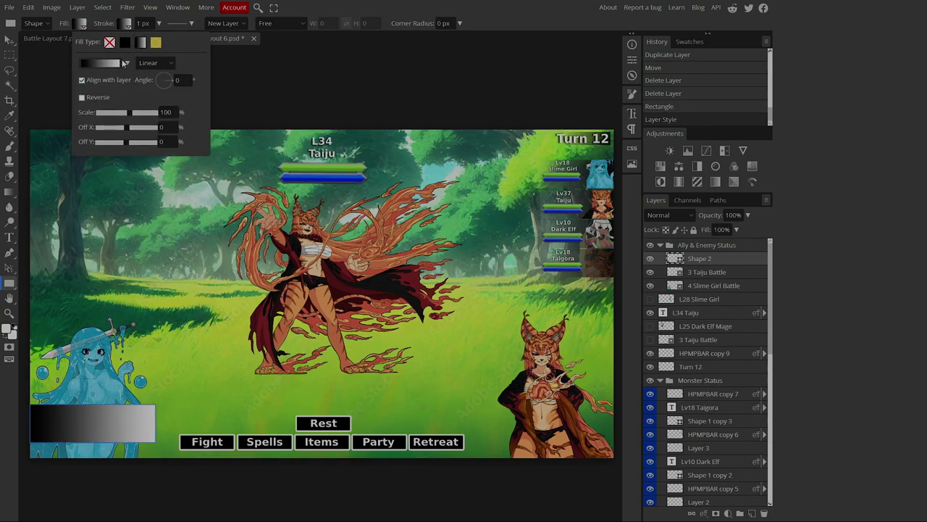
{"action": "left_click", "coordinate": [124, 63]}
{"action": "left_click", "coordinate": [116, 96]}
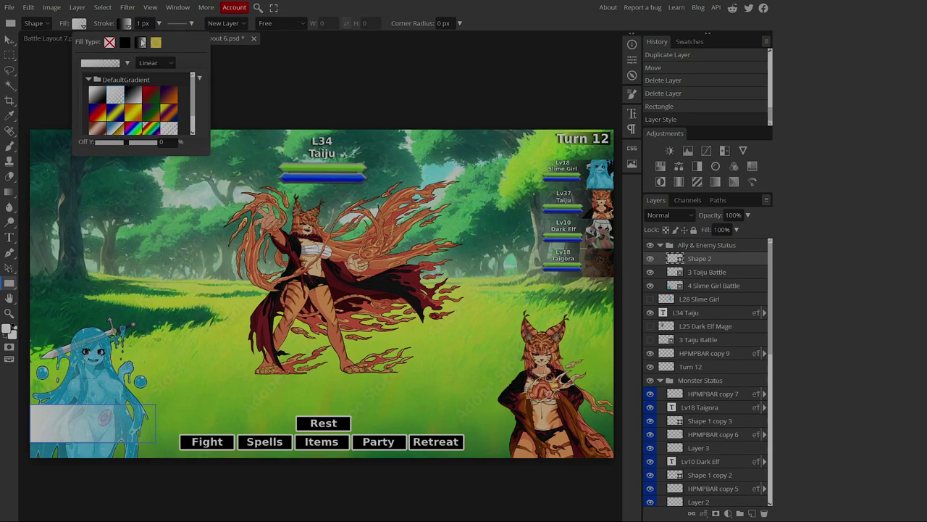
{"action": "left_click", "coordinate": [174, 55]}
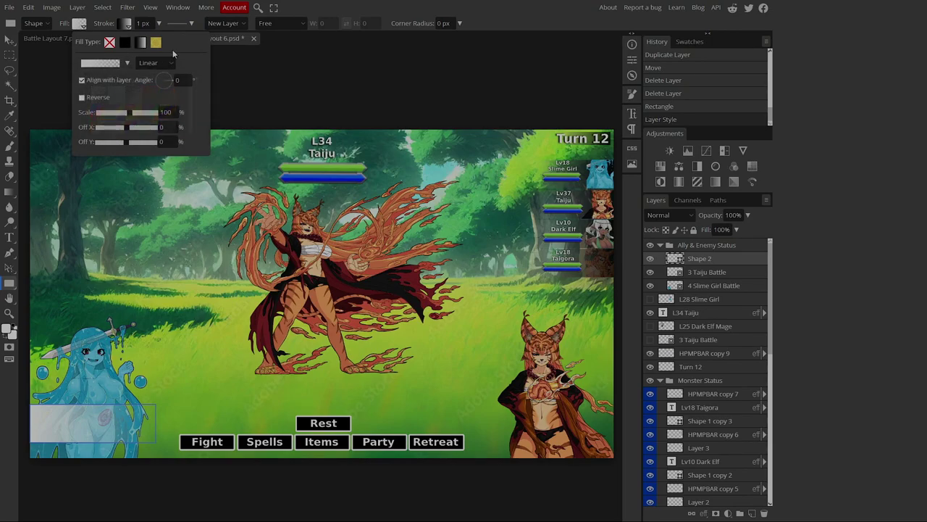
Change the starting colour of the rectangle's gradient to black (000000)
{"action": "left_click", "coordinate": [93, 64]}
{"action": "left_click", "coordinate": [86, 204]}
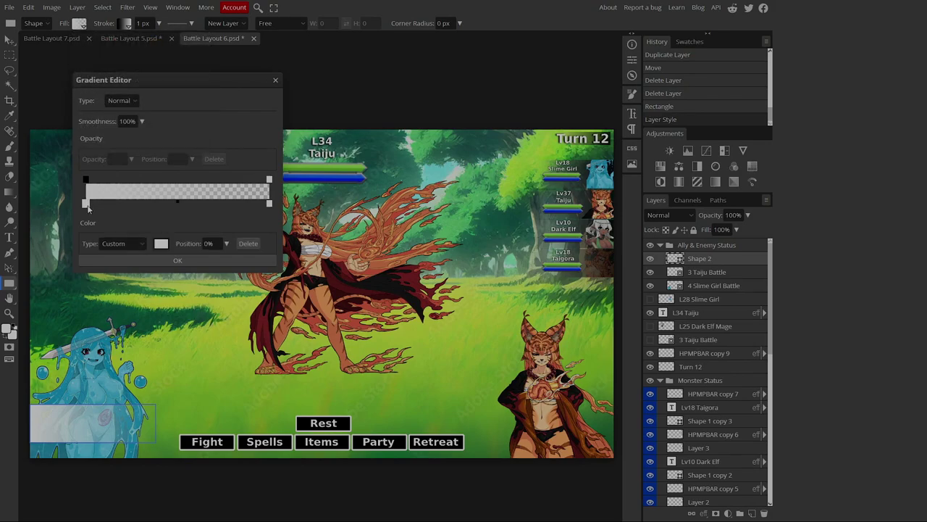
{"action": "double_click", "coordinate": [85, 204]}
{"action": "left_click", "coordinate": [285, 314]}
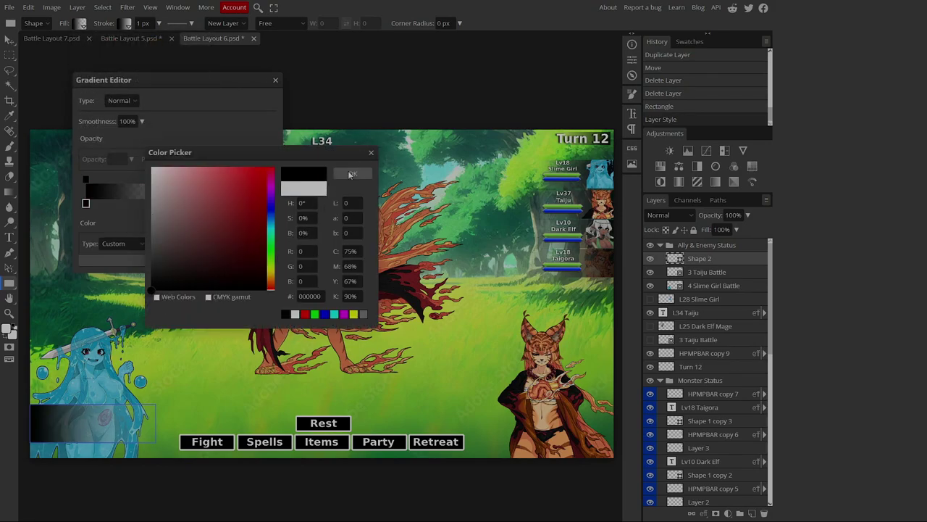
{"action": "left_click", "coordinate": [350, 174]}
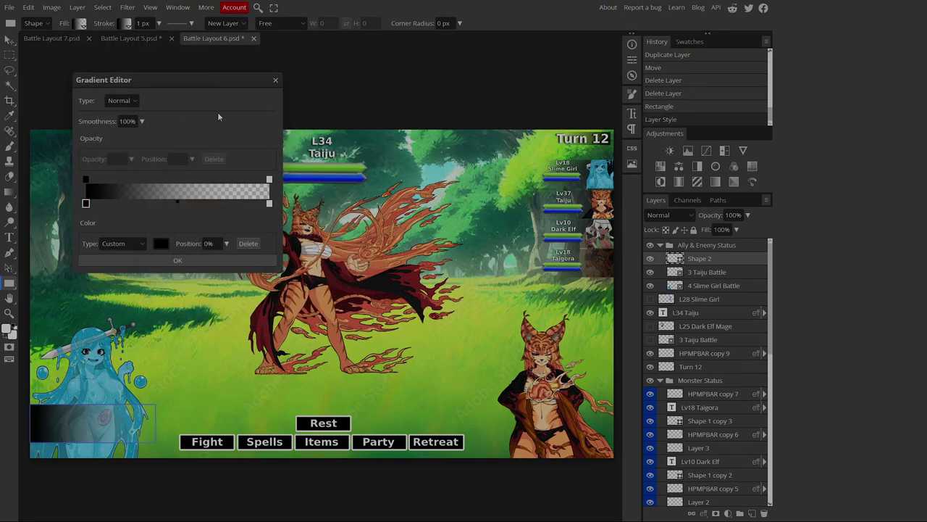
{"action": "left_click", "coordinate": [173, 259]}
Move the gradient rectangle down into the lower-left corner of the scene, over the base of the Slime Girl sprite
{"action": "left_click", "coordinate": [9, 40]}
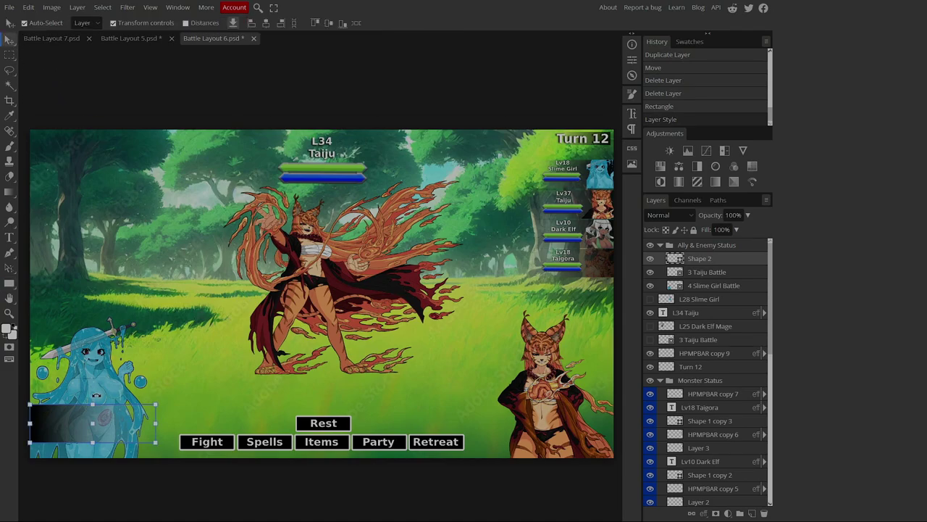
{"action": "left_click_drag", "start_coordinate": [67, 441], "coordinate": [65, 456]}
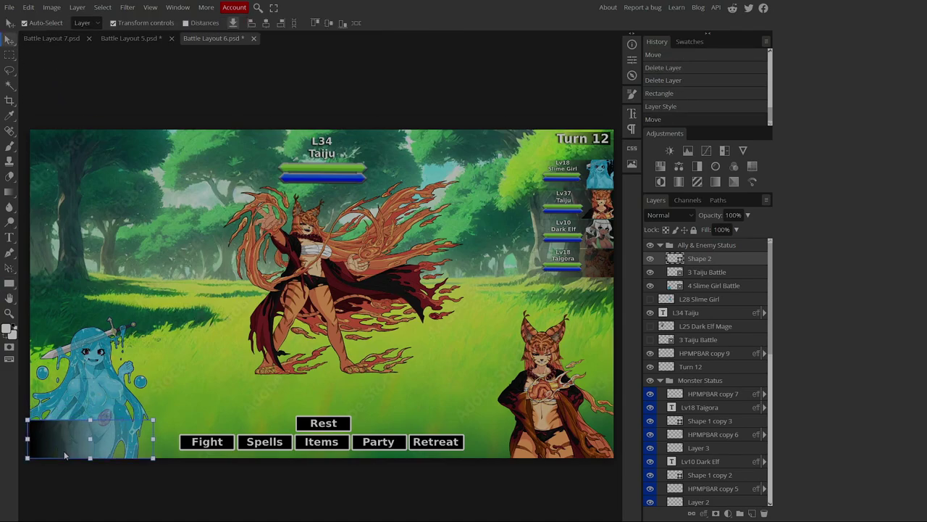
{"action": "key", "text": "ctrl+t"}
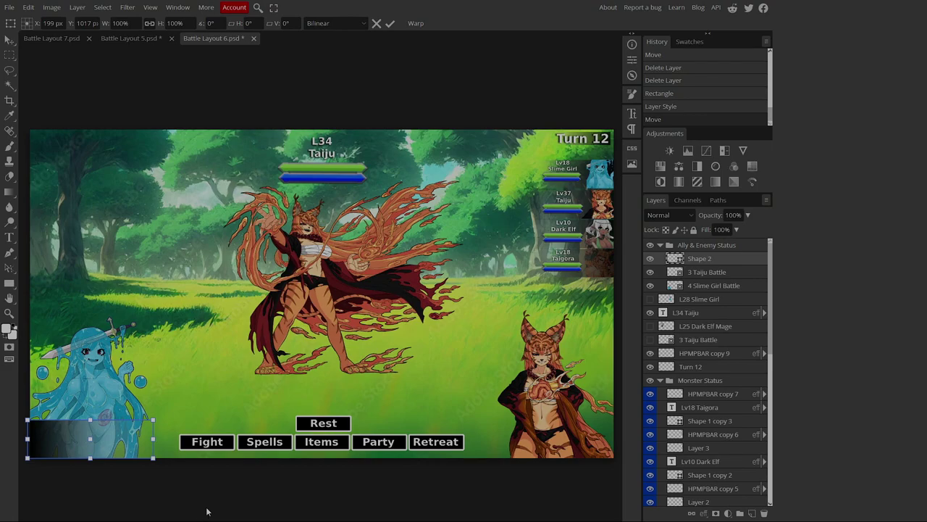
{"action": "key", "text": "Return"}
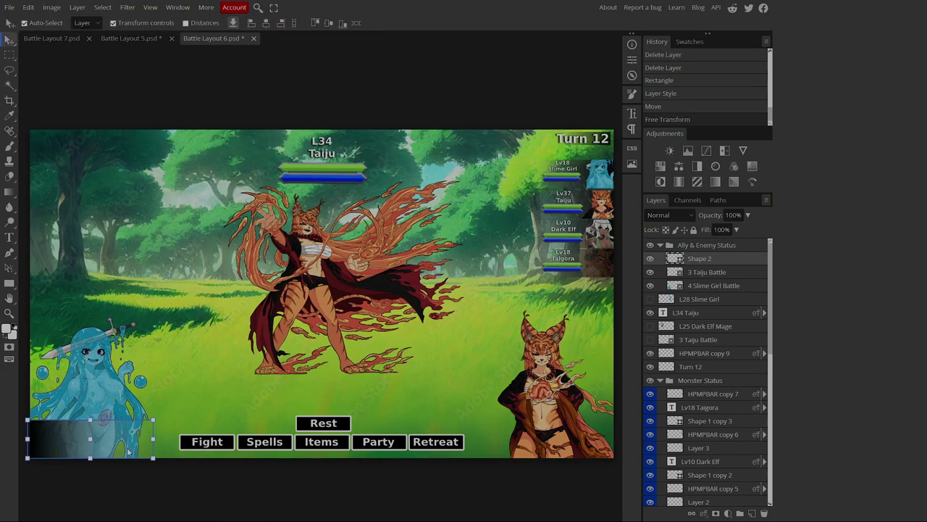
{"action": "right_click", "coordinate": [64, 442]}
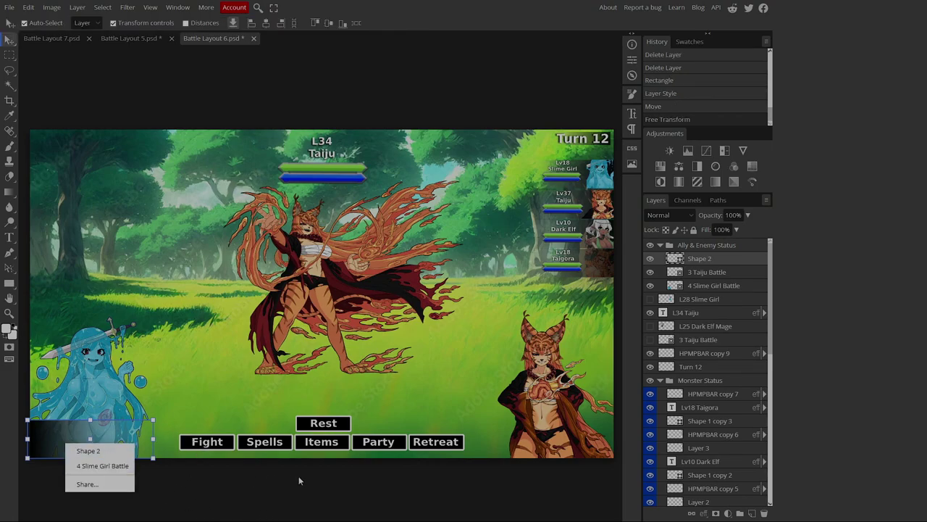
{"action": "left_click", "coordinate": [375, 500]}
Duplicate the gradient rectangle and mirror the copy into the lower-right corner over the smaller Taiju sprite
{"action": "left_click", "coordinate": [722, 259]}
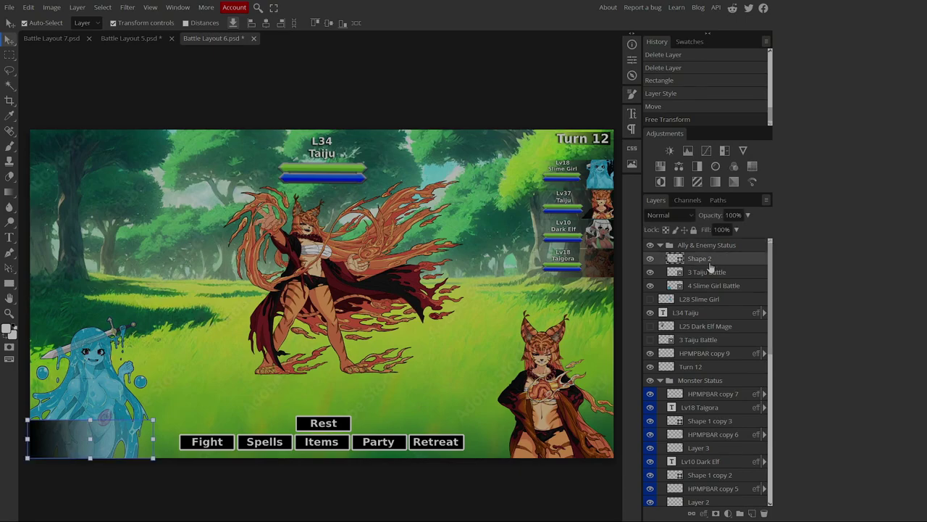
{"action": "key", "text": "ctrl+v"}
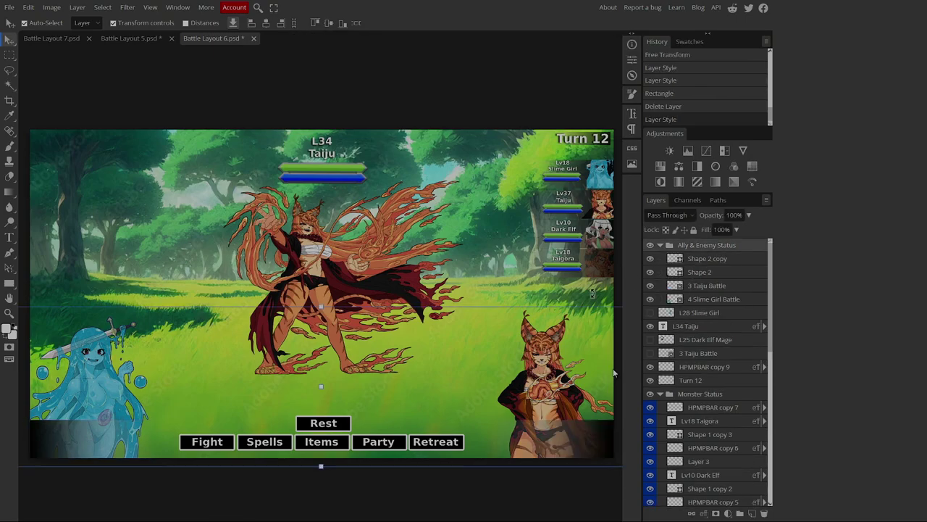
{"action": "left_click", "coordinate": [501, 76]}
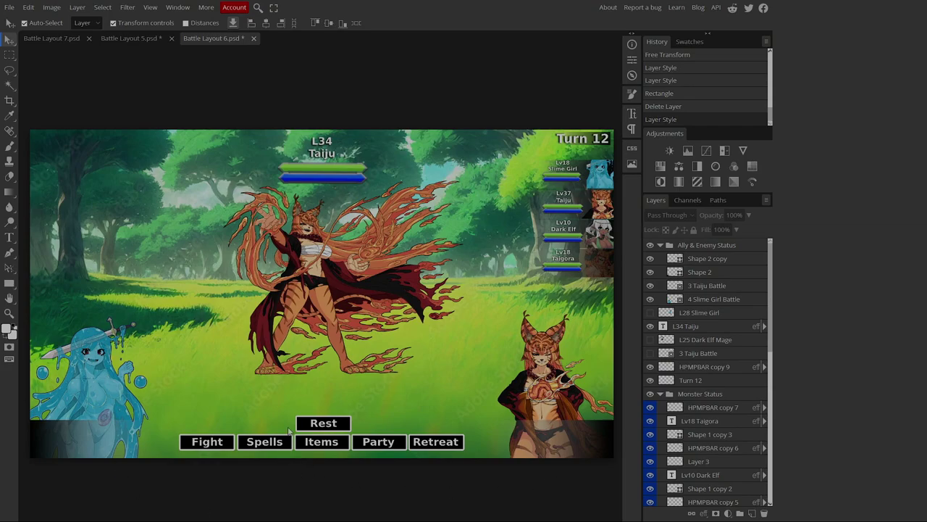
Add an "Lv18" text label above the lower-left gradient panel and duplicate it above the lower-right one
{"action": "left_click", "coordinate": [10, 242]}
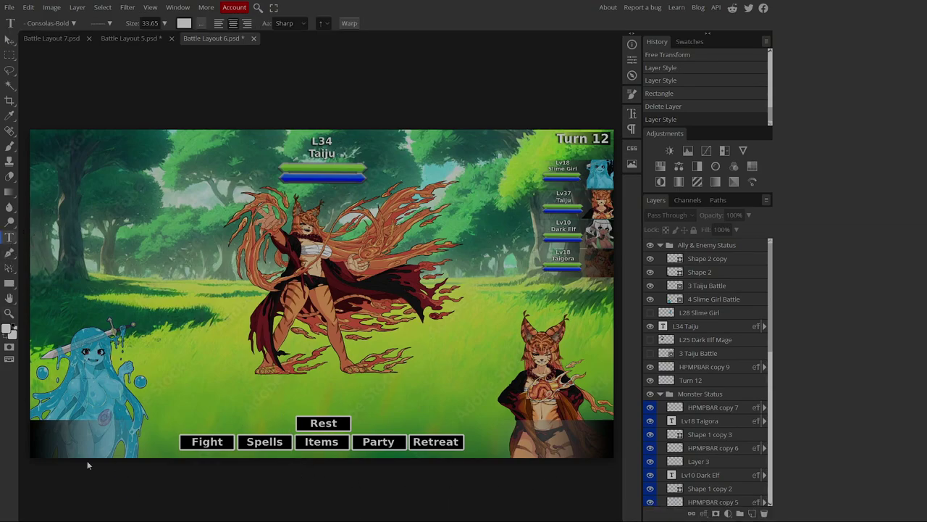
{"action": "left_click_drag", "start_coordinate": [33, 399], "coordinate": [104, 413]}
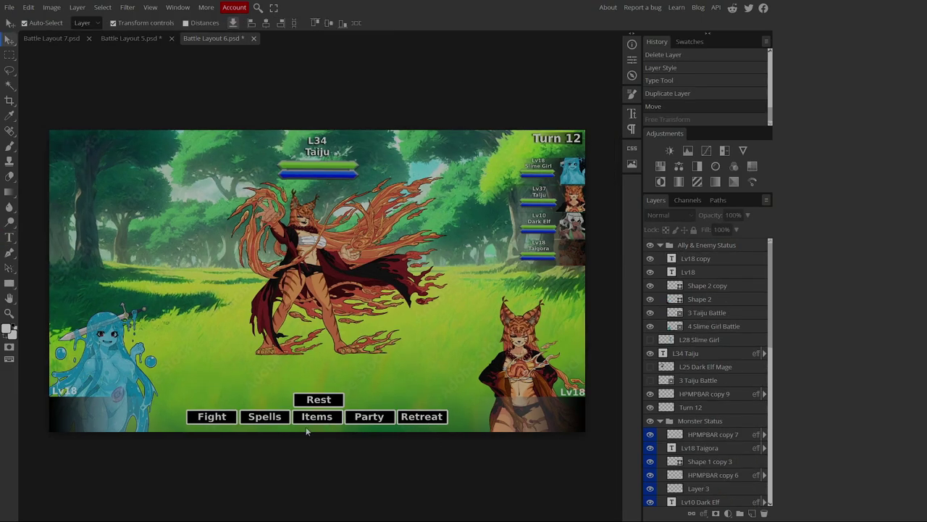
{"action": "left_click", "coordinate": [586, 391]}
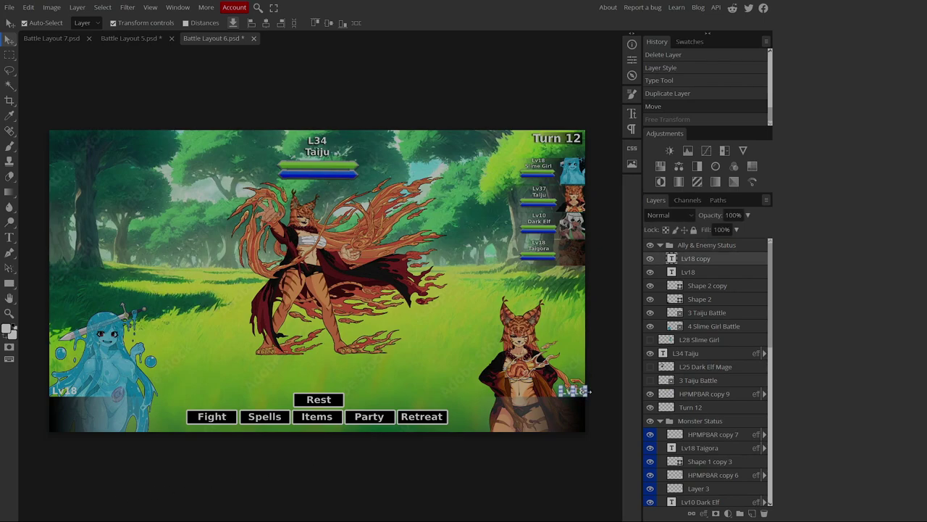
{"action": "left_click", "coordinate": [426, 471]}
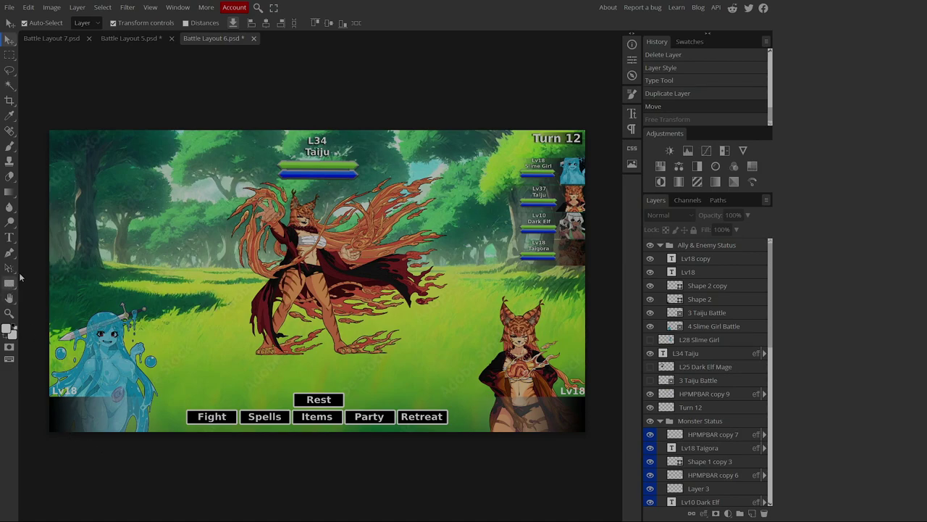
Duplicate the large Taiju's HP/MP bars and place a smaller copy below the lower-left Lv18 label, layered above the gradient panels
{"action": "left_click", "coordinate": [331, 176]}
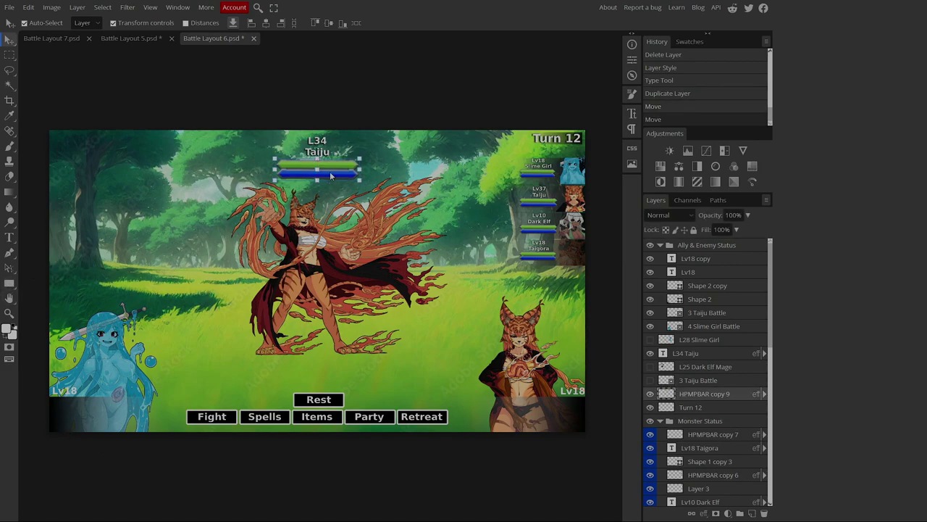
{"action": "key", "text": "ctrl+z"}
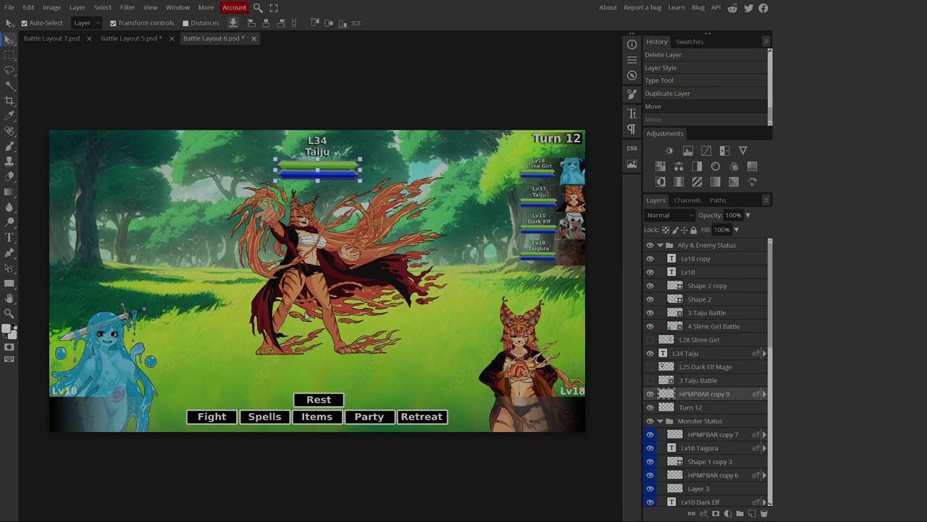
{"action": "key", "text": "ctrl+j"}
{"action": "left_click_drag", "start_coordinate": [341, 172], "coordinate": [208, 362]}
{"action": "key", "text": "ctrl+z"}
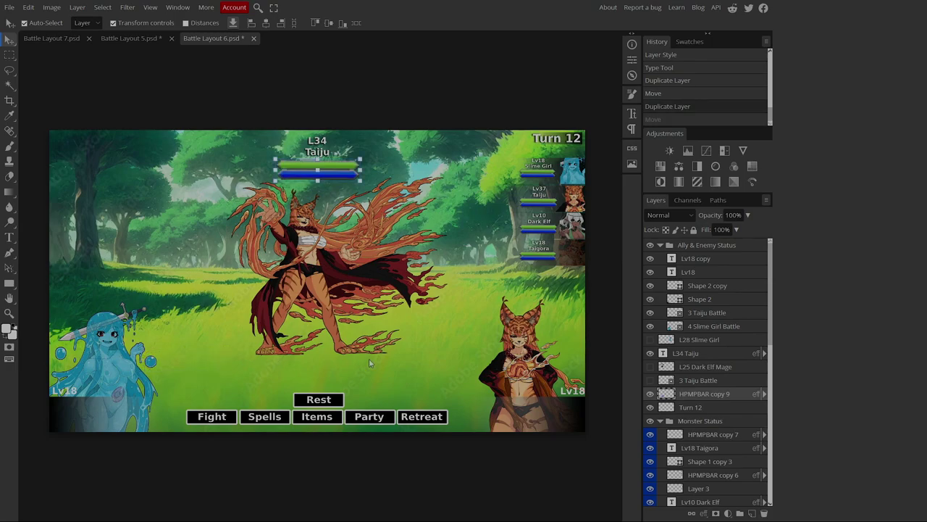
{"action": "right_click", "coordinate": [700, 397]}
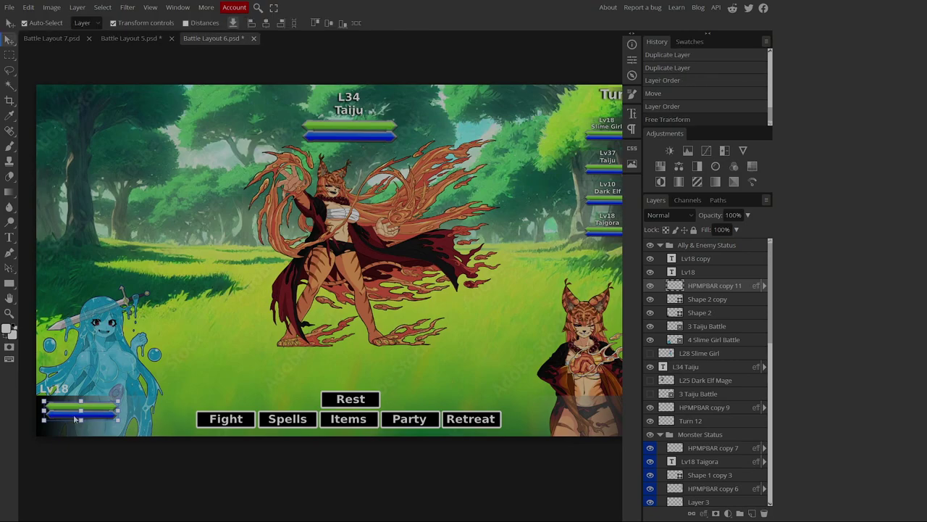
Try enlarging the HP/MP bars below the lower-left Lv18 label to 120.09% and nudging them to X 164 px, Y 993 px
{"action": "left_click_drag", "start_coordinate": [118, 401], "coordinate": [132, 397]}
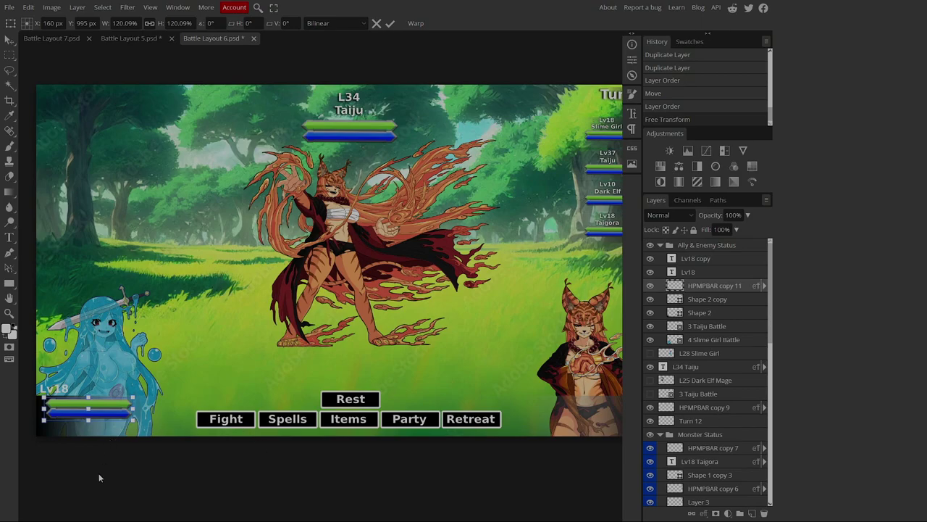
{"action": "key", "text": "Right"}
{"action": "key", "text": "Right"}
{"action": "key", "text": "Right"}
{"action": "key", "text": "Right"}
{"action": "key", "text": "Up"}
{"action": "key", "text": "Up"}
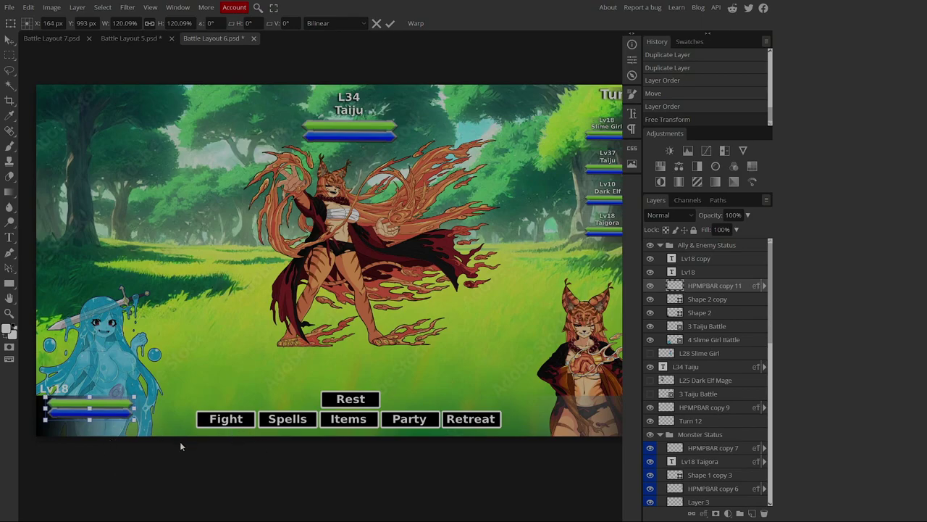
{"action": "key", "text": "ctrl+z"}
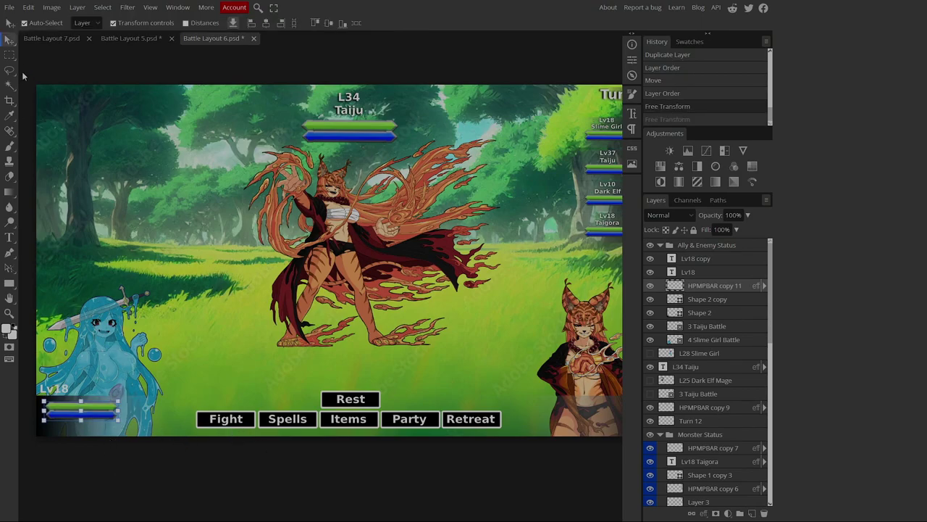
Enlarge the lower-left Slime Girl sprite together with its gradient panel, Lv18 label and HP/MP bars to 120.31%
{"action": "left_click_drag", "start_coordinate": [66, 258], "coordinate": [132, 455]}
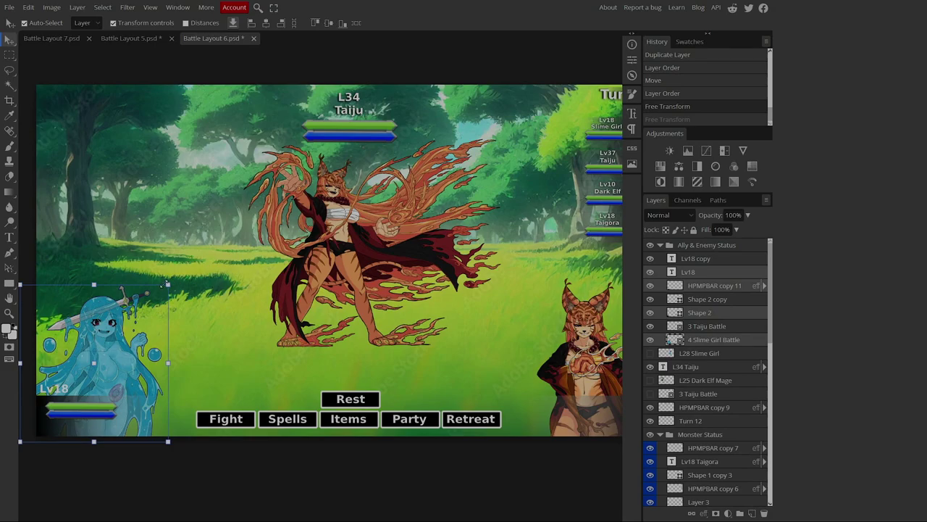
{"action": "left_click_drag", "start_coordinate": [168, 283], "coordinate": [221, 276]}
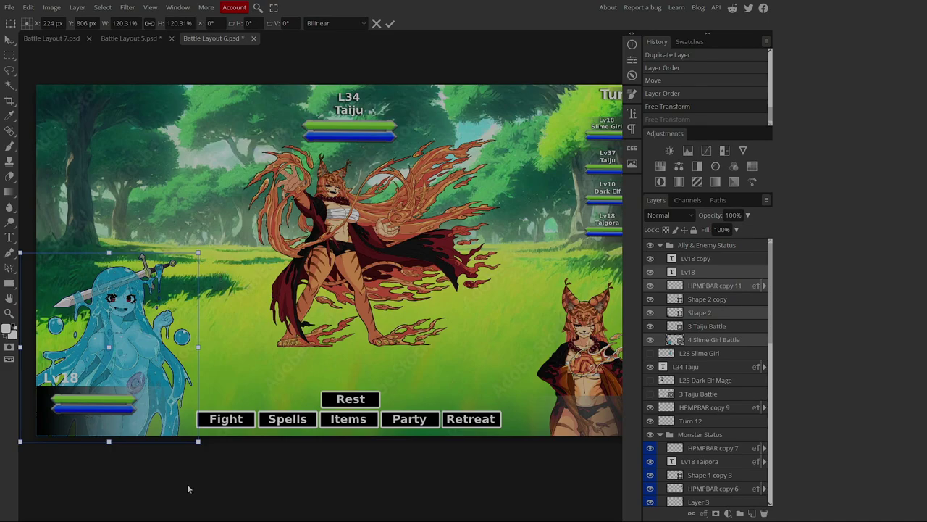
{"action": "key", "text": "Return"}
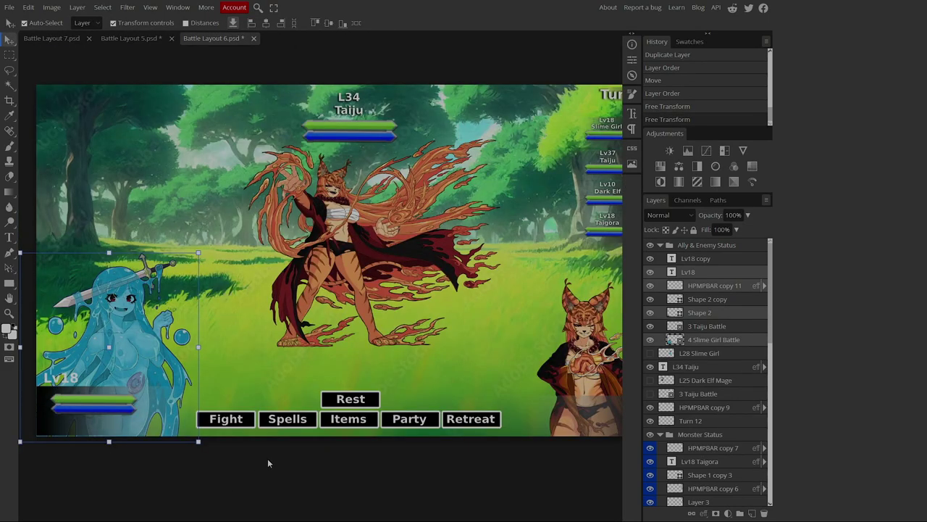
{"action": "scroll", "coordinate": [267, 458], "scroll_direction": "down", "scroll_amount": 1}
{"action": "scroll", "coordinate": [373, 434], "scroll_direction": "right", "scroll_amount": 2}
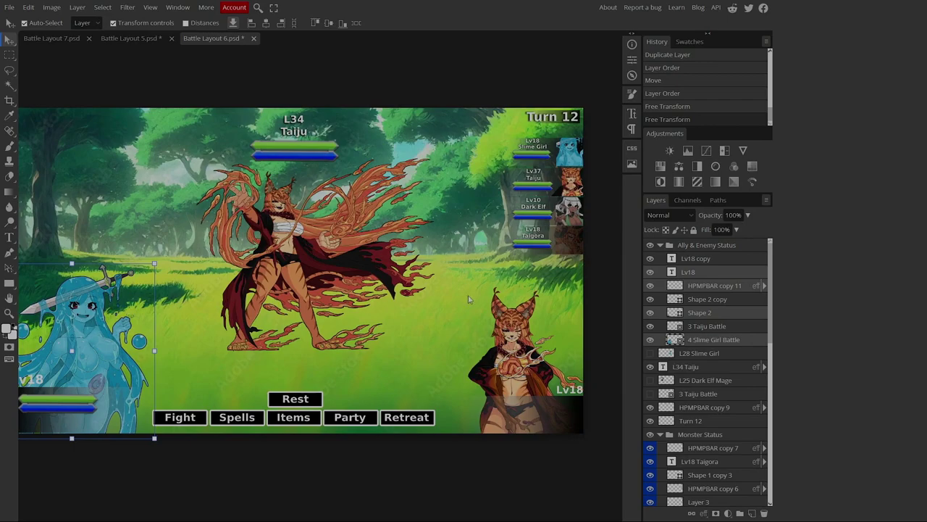
{"action": "left_click", "coordinate": [487, 288]}
{"action": "left_click_drag", "start_coordinate": [591, 468], "coordinate": [559, 480]}
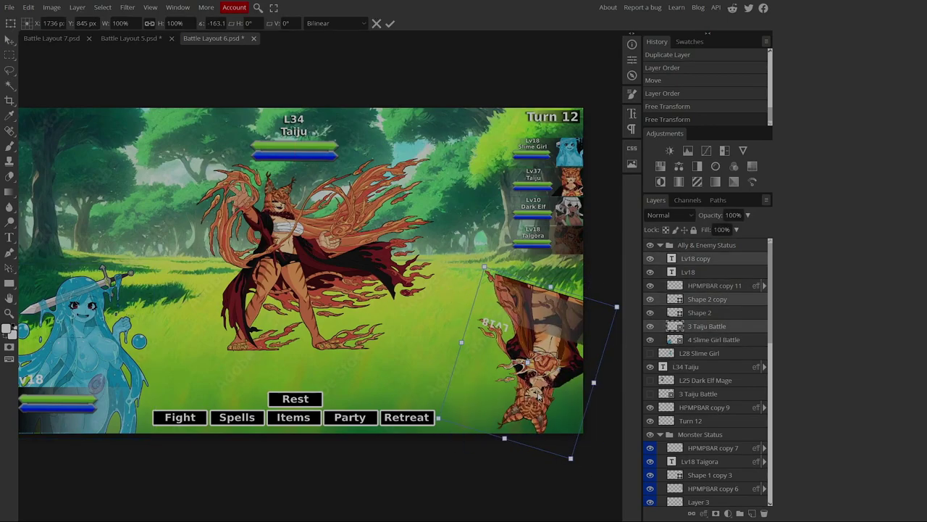
{"action": "key", "text": "ctrl+z"}
Enlarge the lower-right Taiju sprite proportionally together with its gradient panel and Lv18 label, keeping the lower-right corner fixed
{"action": "left_click", "coordinate": [466, 259], "text": "shift"}
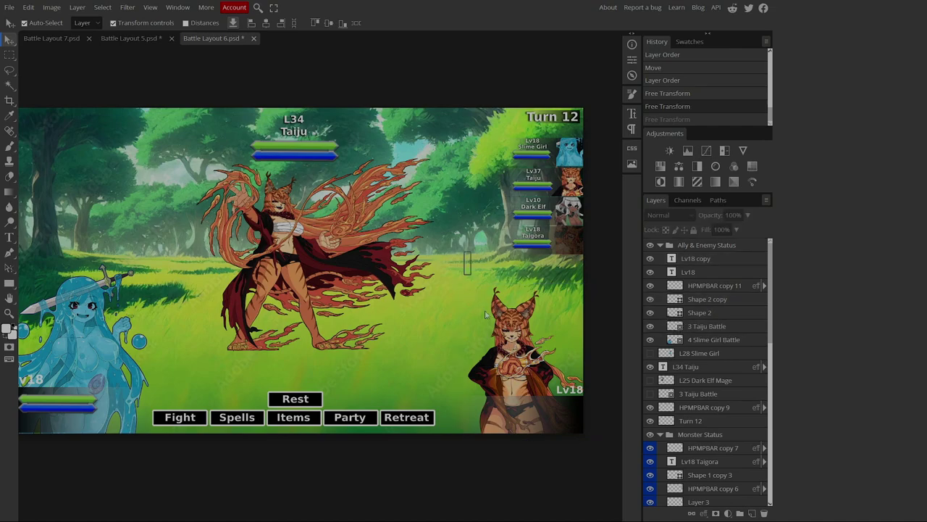
{"action": "left_click", "coordinate": [474, 471], "text": "shift"}
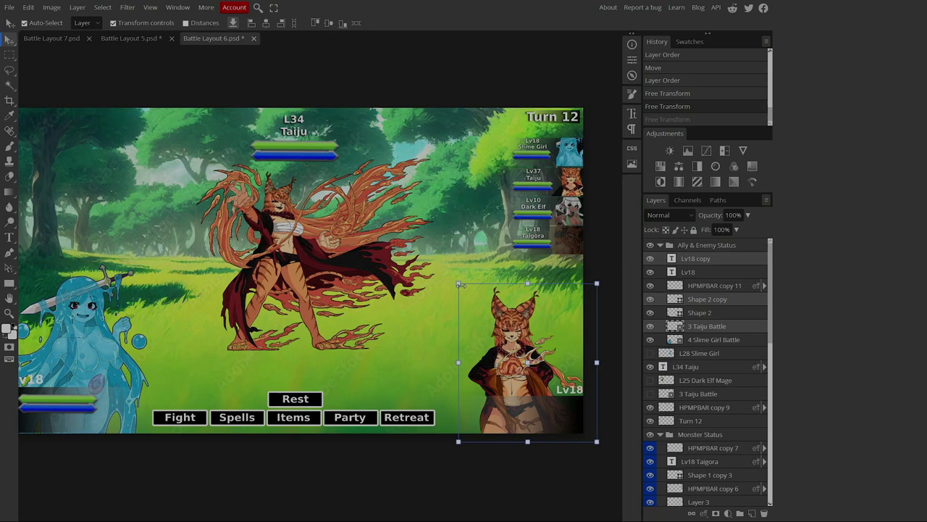
{"action": "left_click_drag", "start_coordinate": [455, 283], "coordinate": [447, 253]}
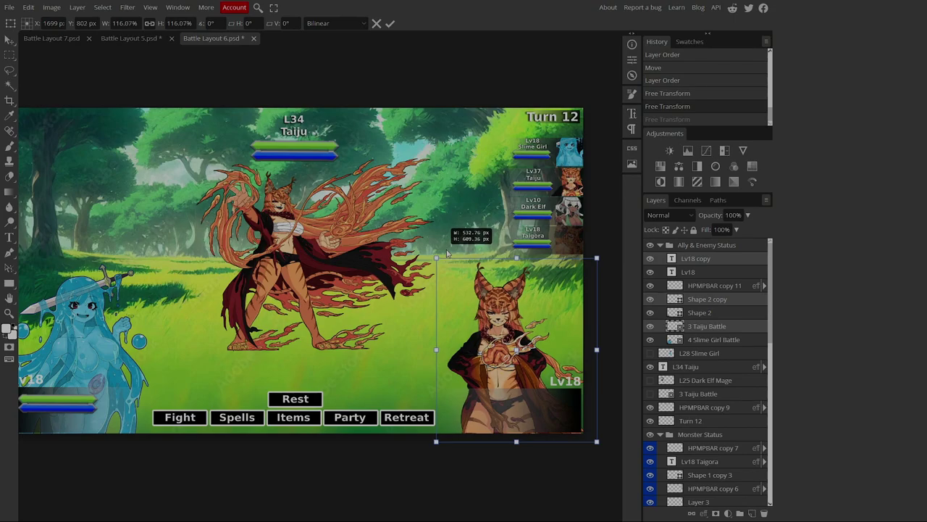
{"action": "left_click_drag", "start_coordinate": [447, 253], "coordinate": [448, 254]}
{"action": "key", "text": "Return"}
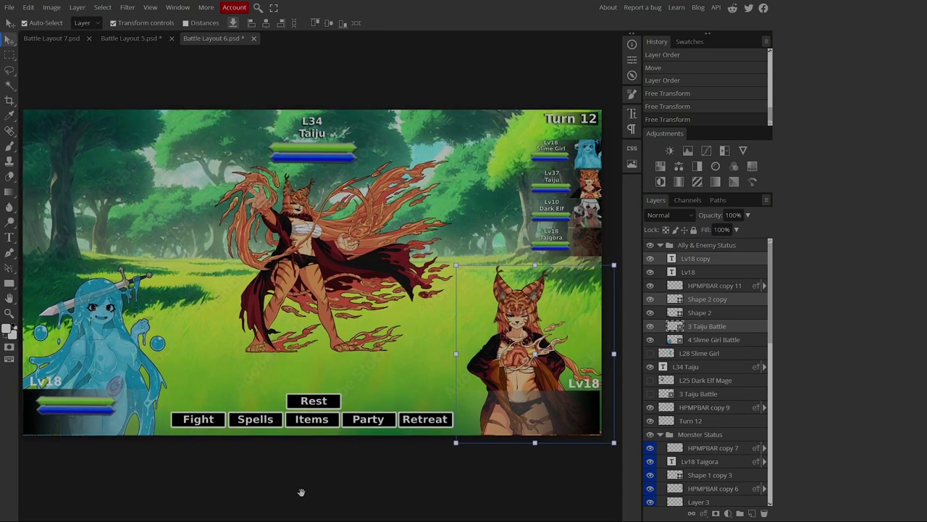
{"action": "left_click_drag", "start_coordinate": [300, 490], "coordinate": [306, 497]}
{"action": "left_click", "coordinate": [298, 506]}
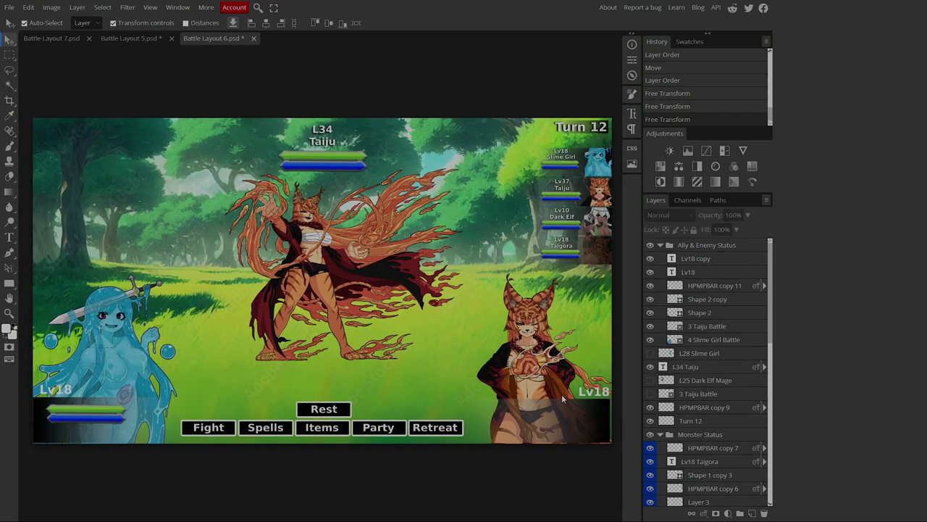
Add a Drop Shadow effect to the lower-right and lower-left Lv18 labels
{"action": "left_click", "coordinate": [699, 259]}
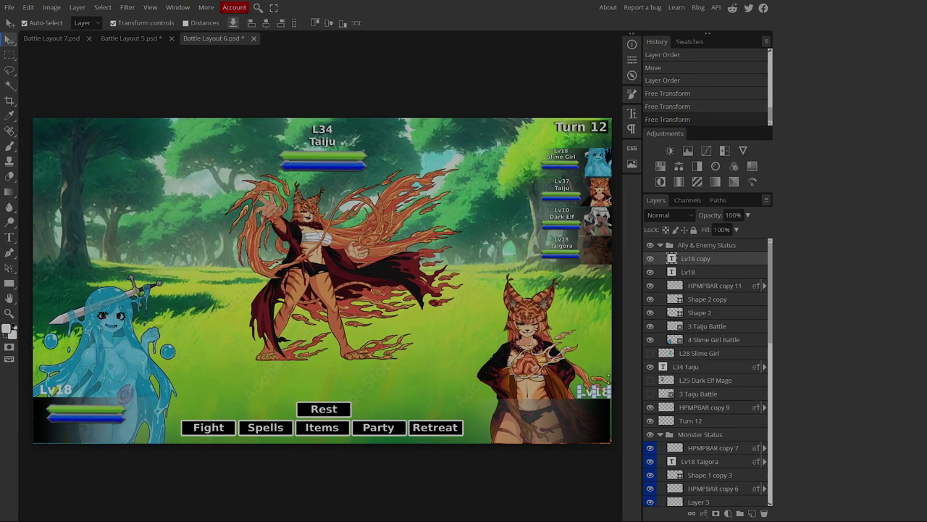
{"action": "right_click", "coordinate": [701, 260]}
{"action": "left_click", "coordinate": [634, 264]}
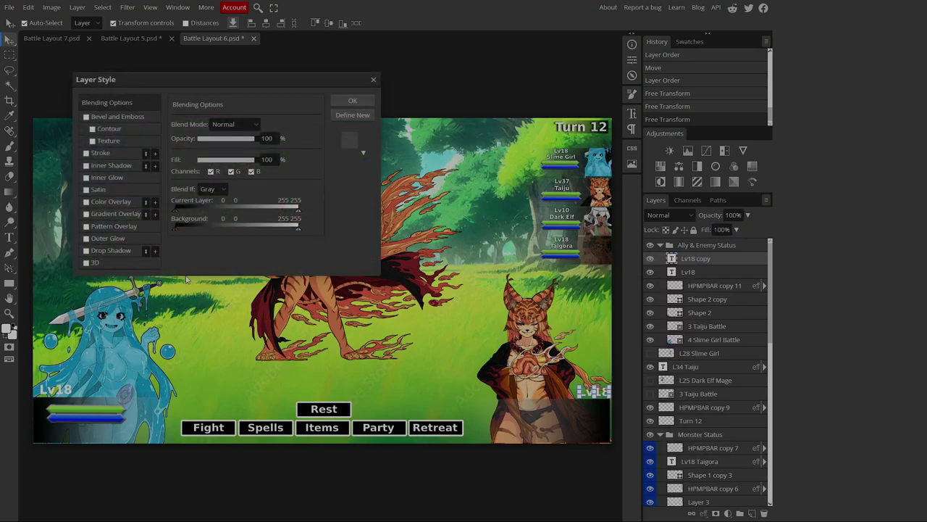
{"action": "left_click", "coordinate": [88, 250]}
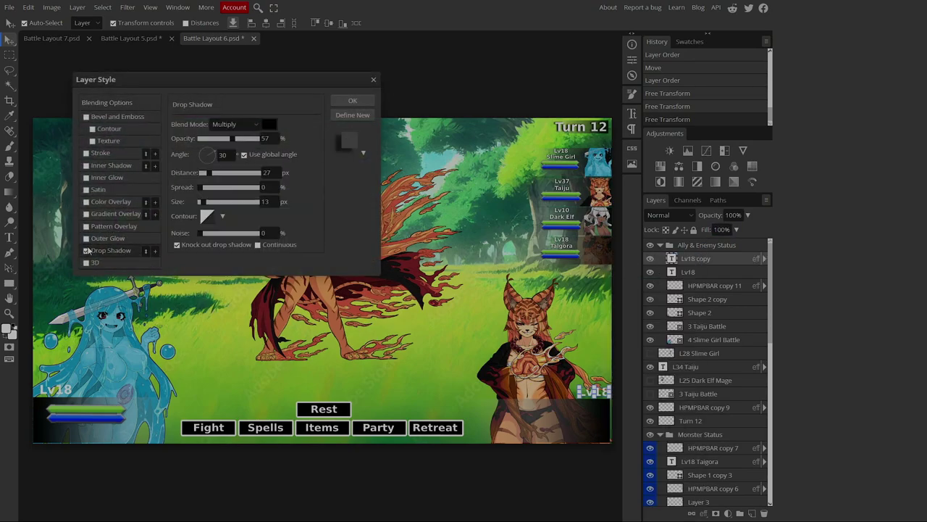
{"action": "left_click", "coordinate": [352, 100]}
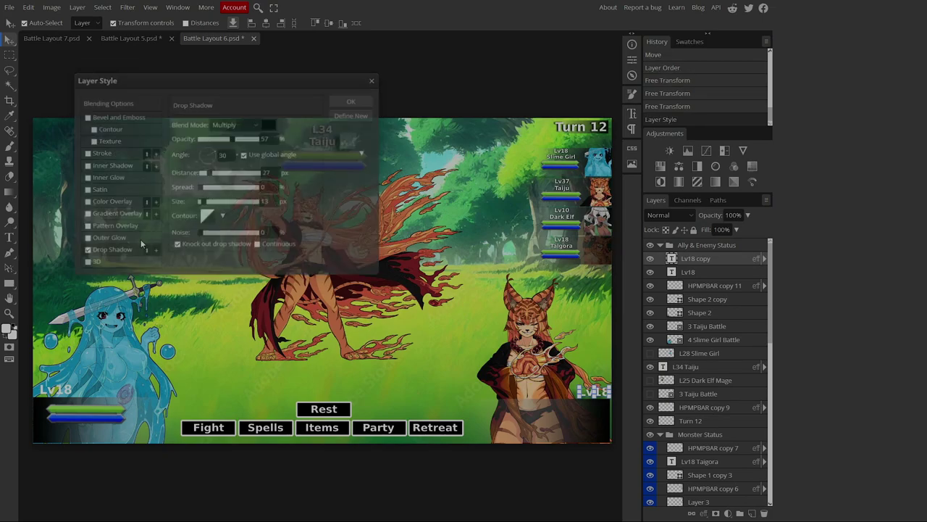
{"action": "right_click", "coordinate": [711, 273]}
{"action": "left_click", "coordinate": [652, 259]}
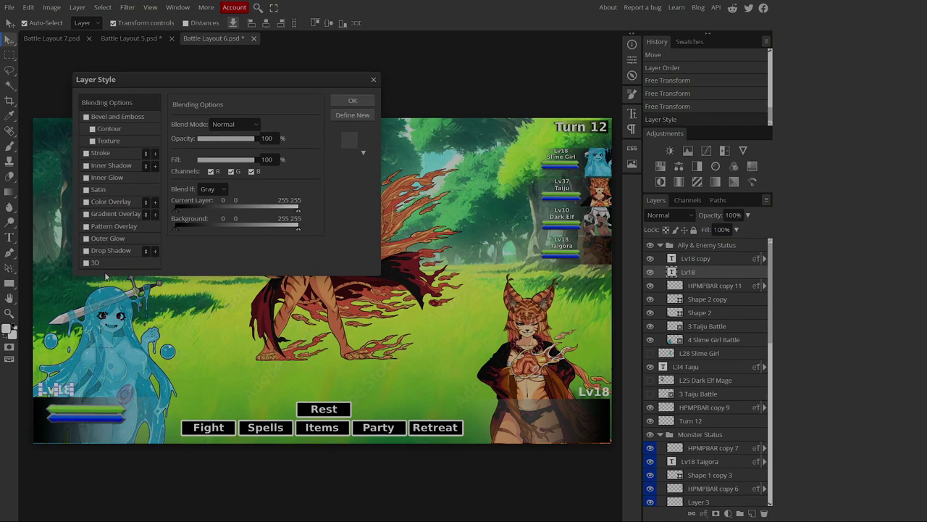
{"action": "left_click", "coordinate": [89, 250]}
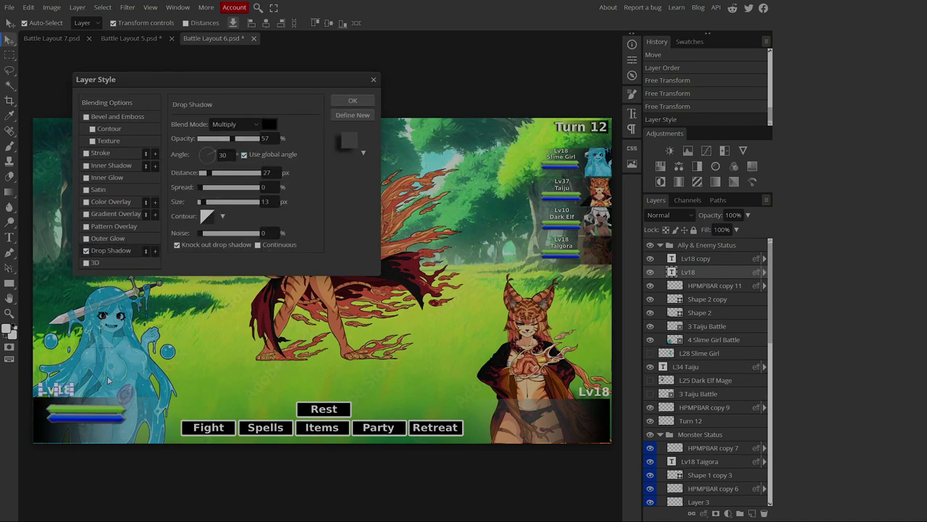
{"action": "left_click", "coordinate": [353, 100]}
Copy the layer style of the lower-left Lv18 label and paste it onto the lower-right Lv18 label
{"action": "right_click", "coordinate": [686, 272]}
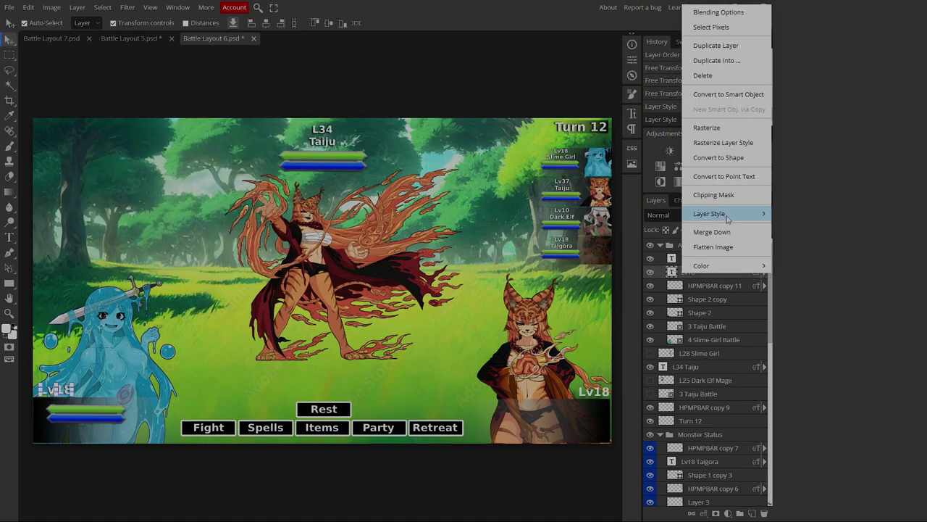
{"action": "left_click", "coordinate": [724, 216]}
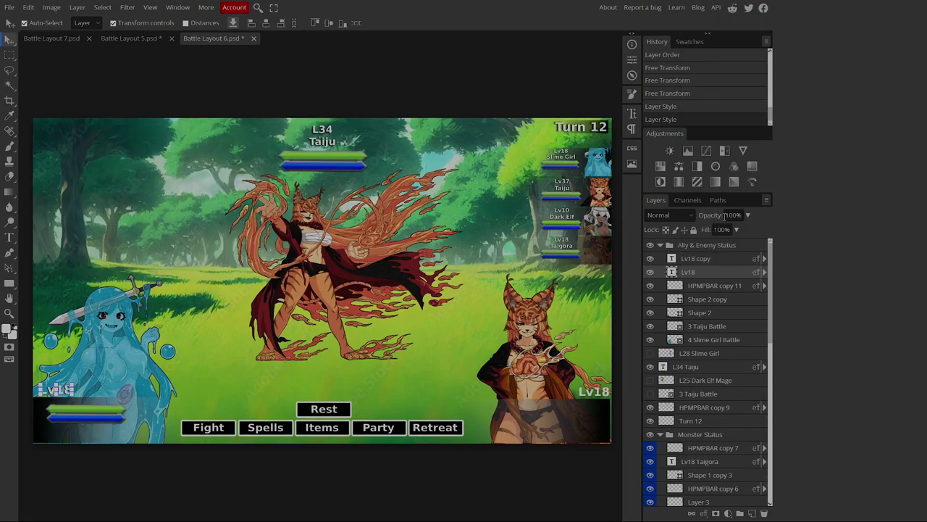
{"action": "right_click", "coordinate": [686, 261]}
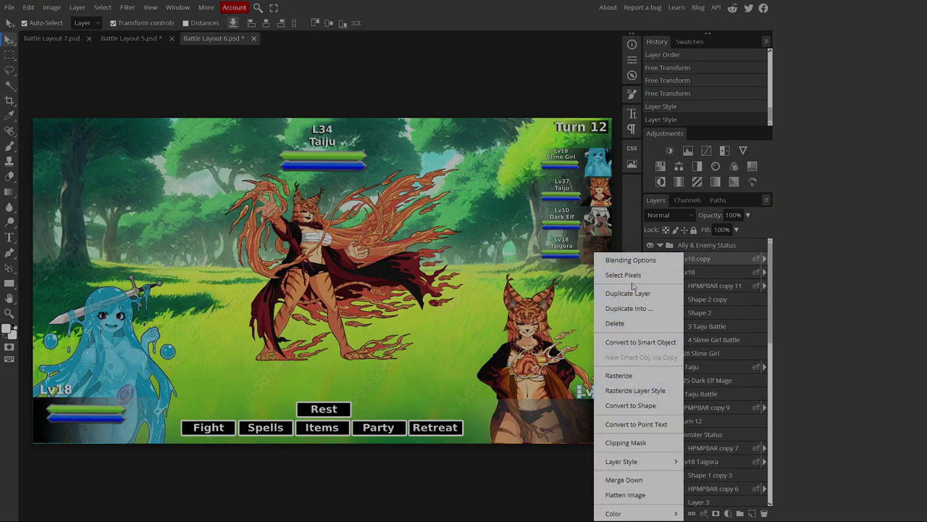
{"action": "mouse_move", "coordinate": [649, 466]}
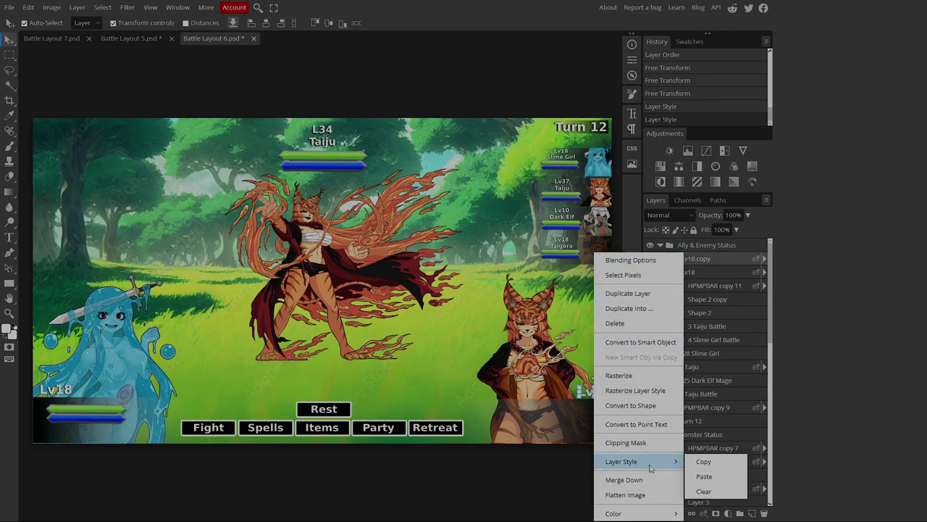
{"action": "left_click", "coordinate": [700, 476]}
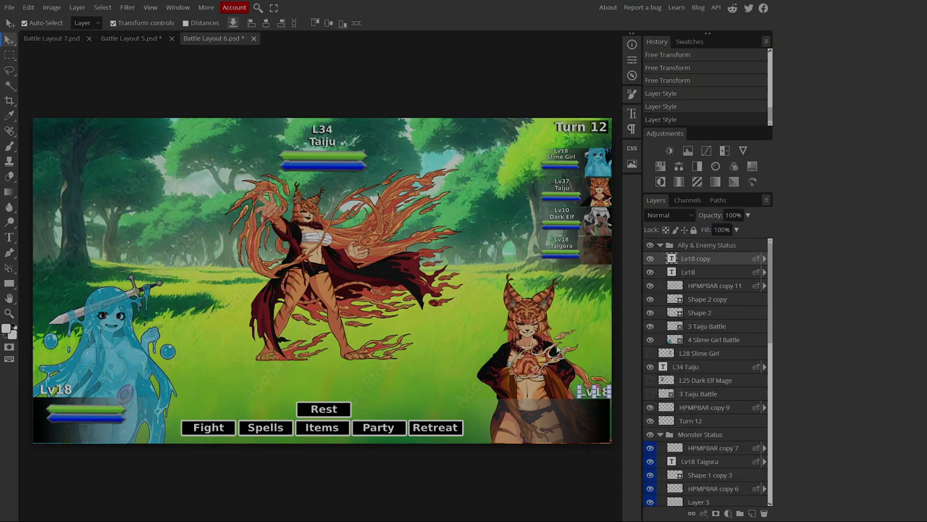
{"action": "left_click", "coordinate": [456, 326]}
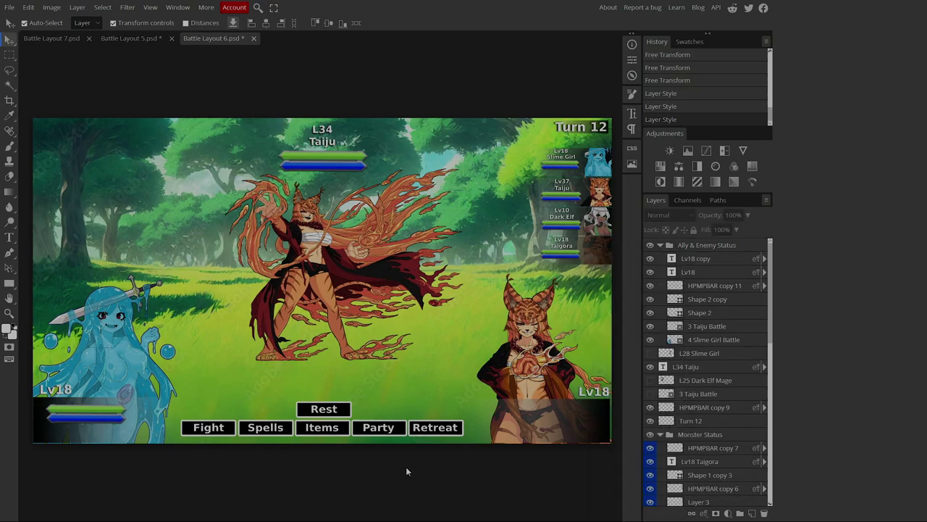
Change the text of the lower-right level label to "Lv34"
{"action": "left_click", "coordinate": [71, 418]}
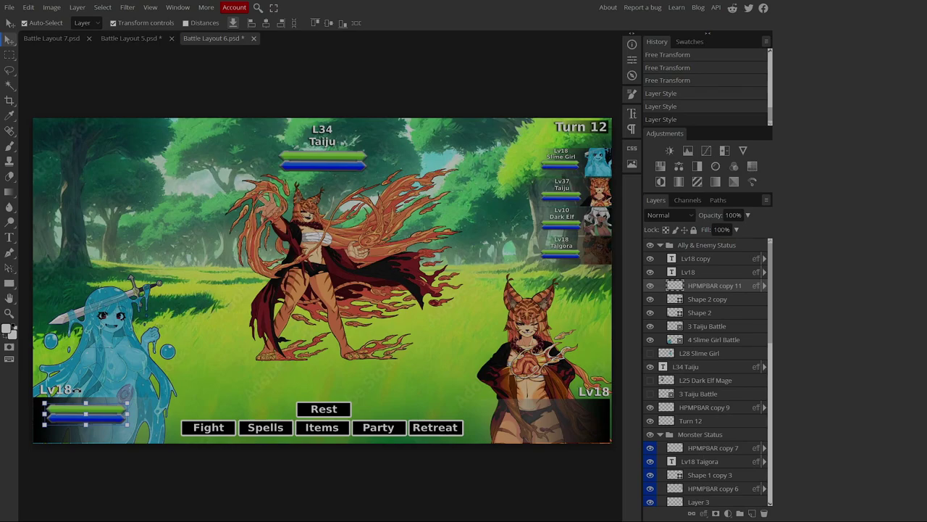
{"action": "double_click", "coordinate": [593, 392]}
{"action": "type", "text": "Lv34"}
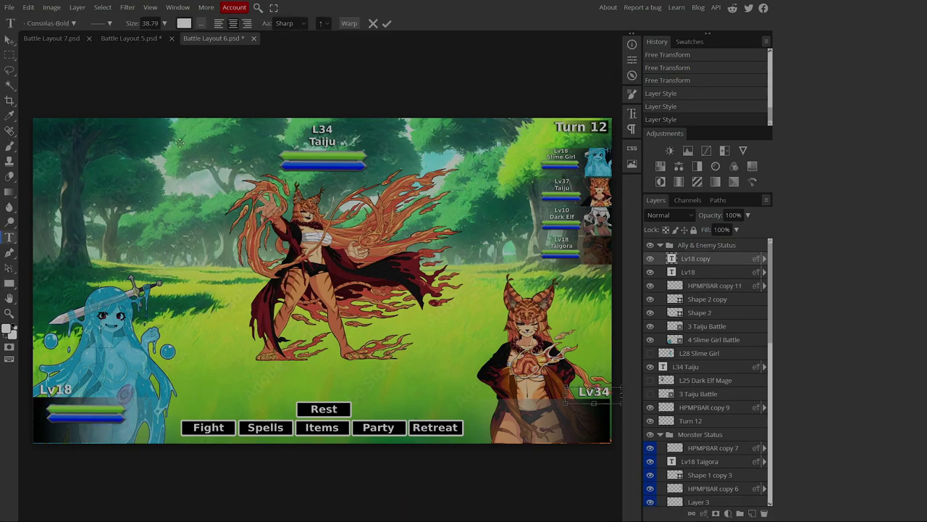
{"action": "left_click", "coordinate": [10, 40]}
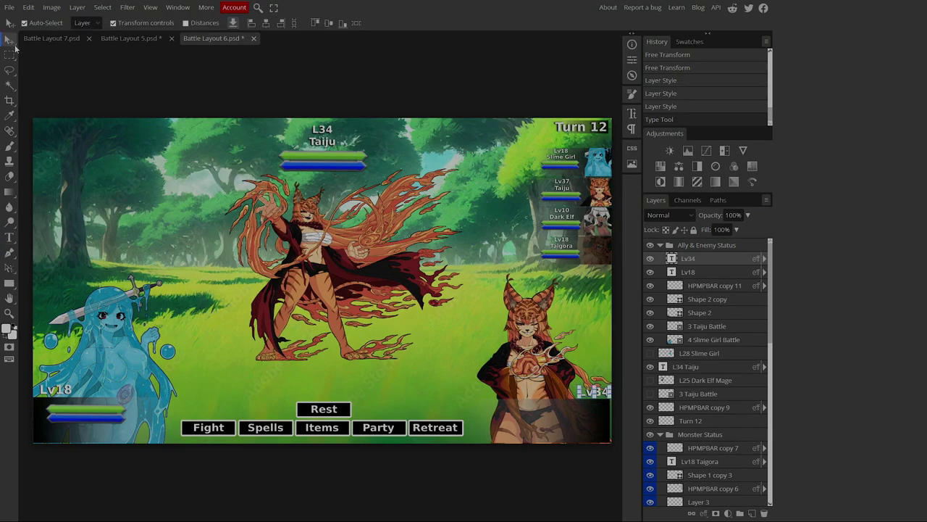
{"action": "left_click", "coordinate": [384, 478]}
{"action": "left_click", "coordinate": [80, 411]}
{"action": "left_click_drag", "start_coordinate": [44, 423], "coordinate": [48, 419]}
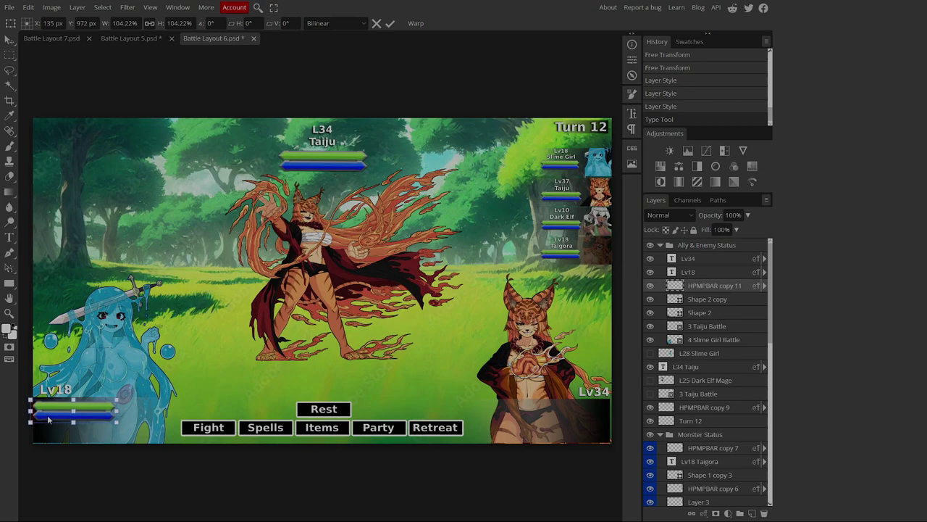
{"action": "key", "text": "Up"}
{"action": "key", "text": "Right"}
{"action": "key", "text": "Up"}
{"action": "key", "text": "Up"}
{"action": "key", "text": "Up"}
{"action": "key", "text": "Up"}
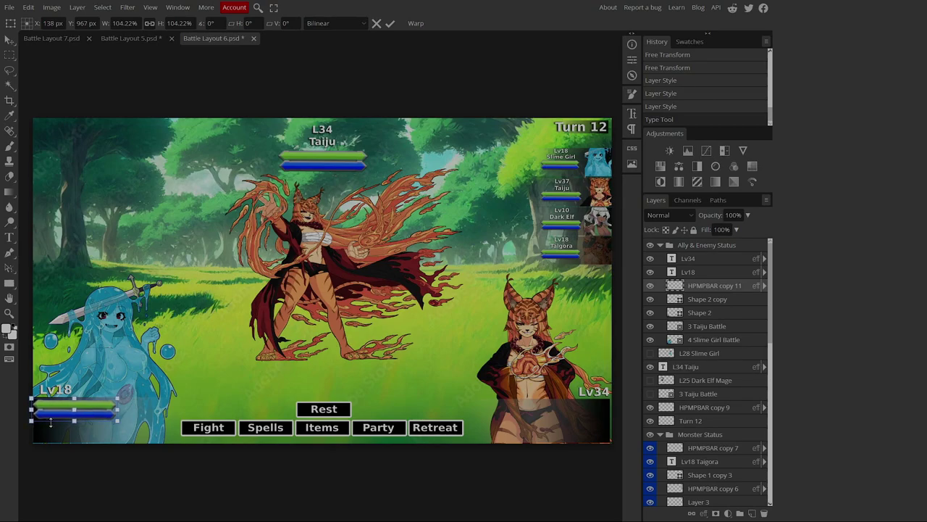
{"action": "key", "text": "Right"}
{"action": "key", "text": "Right"}
{"action": "key", "text": "Right"}
{"action": "key", "text": "Right"}
{"action": "key", "text": "Right"}
{"action": "key", "text": "Up"}
{"action": "key", "text": "Up"}
{"action": "key", "text": "Up"}
{"action": "key", "text": "Up"}
{"action": "key", "text": "Up"}
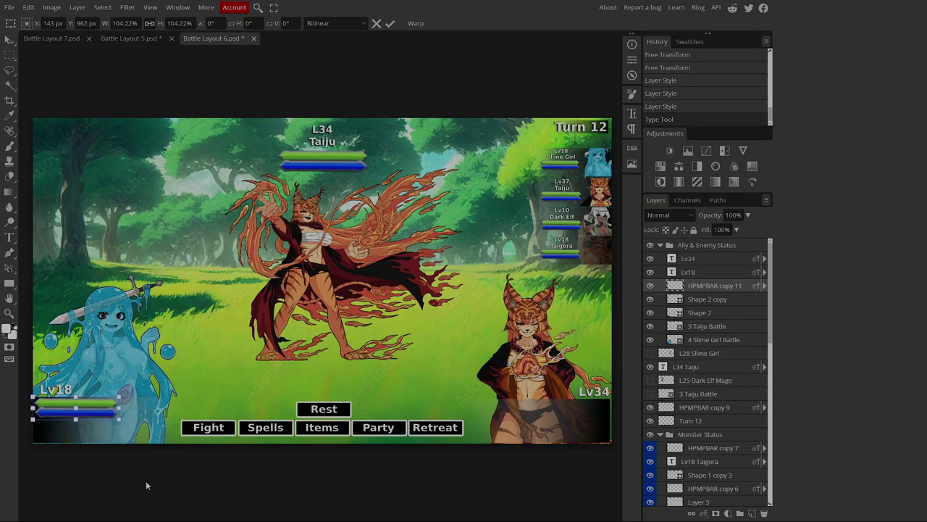
{"action": "key", "text": "Escape"}
Nudge the lower-left HP/MP bars up and left so they sit just beneath the Lv18 label, near the canvas edge
{"action": "key", "text": "Up"}
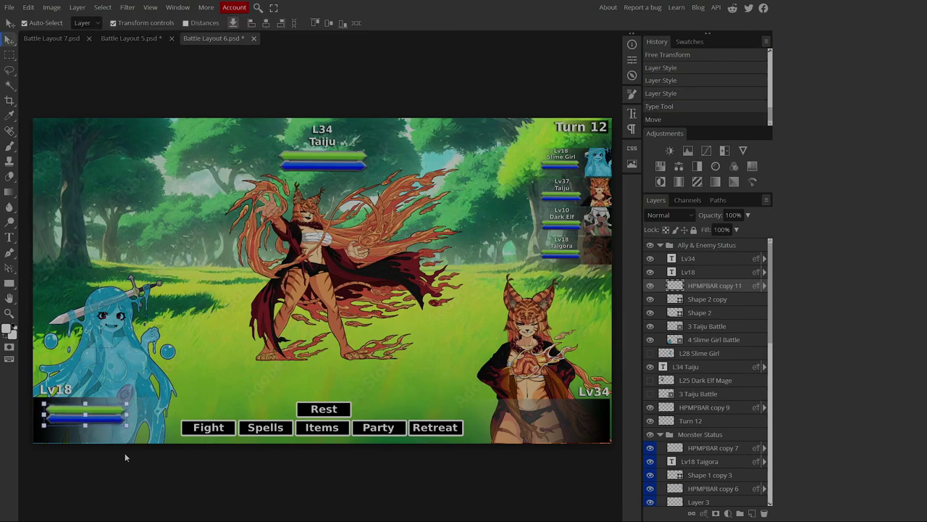
{"action": "key", "text": "Left"}
{"action": "key", "text": "Left"}
{"action": "key", "text": "Left"}
{"action": "key", "text": "Left"}
{"action": "key", "text": "Left"}
{"action": "key", "text": "Left"}
{"action": "key", "text": "Left"}
{"action": "key", "text": "Left"}
{"action": "key", "text": "Up"}
{"action": "key", "text": "Up"}
{"action": "key", "text": "Up"}
{"action": "key", "text": "Up"}
{"action": "key", "text": "Up"}
{"action": "key", "text": "Up"}
{"action": "key", "text": "Up"}
{"action": "key", "text": "Up"}
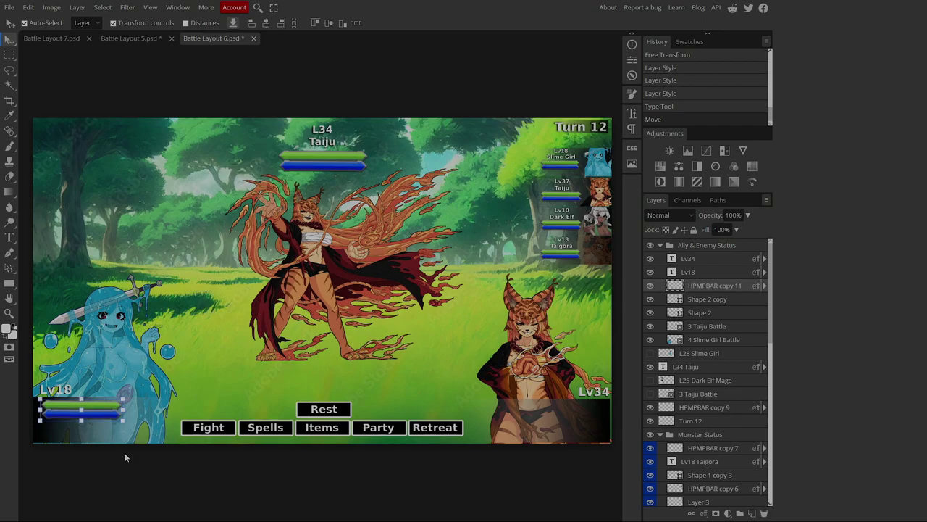
{"action": "key", "text": "Left"}
{"action": "key", "text": "Left"}
{"action": "key", "text": "Left"}
{"action": "key", "text": "Left"}
{"action": "key", "text": "Left"}
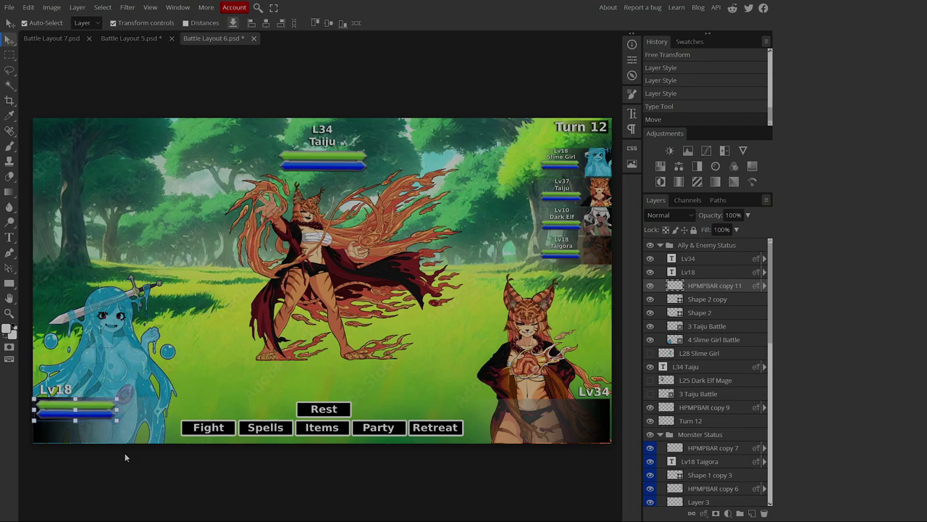
{"action": "left_click", "coordinate": [125, 453]}
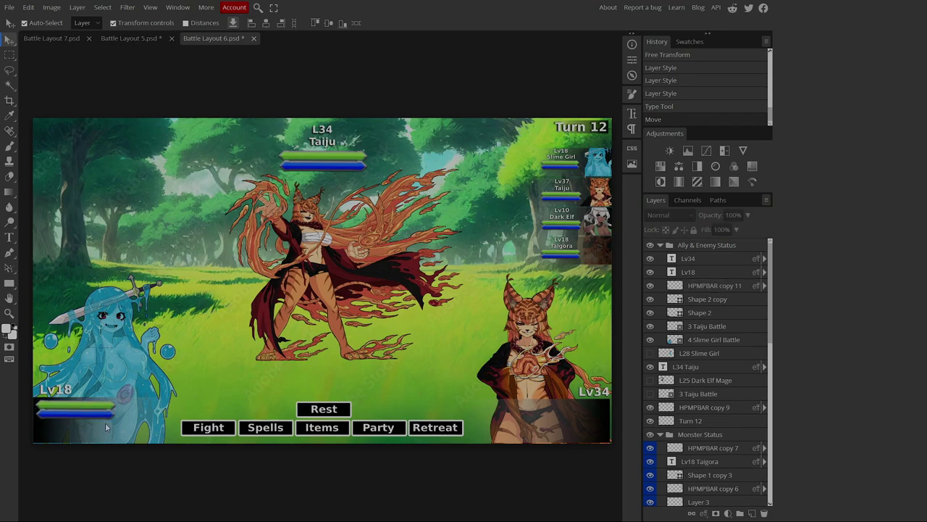
{"action": "scroll", "coordinate": [105, 424], "scroll_direction": "up", "scroll_amount": 1}
{"action": "scroll", "coordinate": [105, 428], "scroll_direction": "down", "scroll_amount": 1}
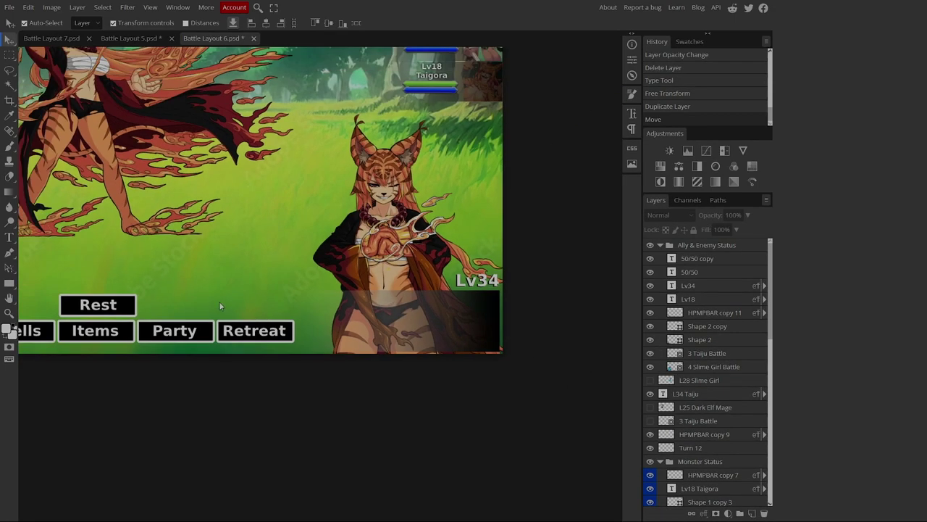
{"action": "scroll", "coordinate": [333, 304], "scroll_direction": "up", "scroll_amount": 6}
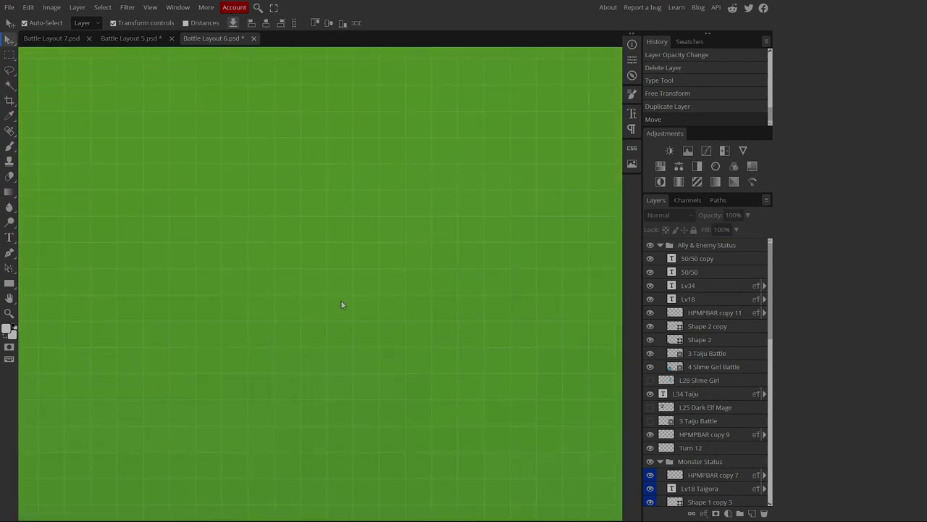
{"action": "scroll", "coordinate": [324, 301], "scroll_direction": "down", "scroll_amount": 7}
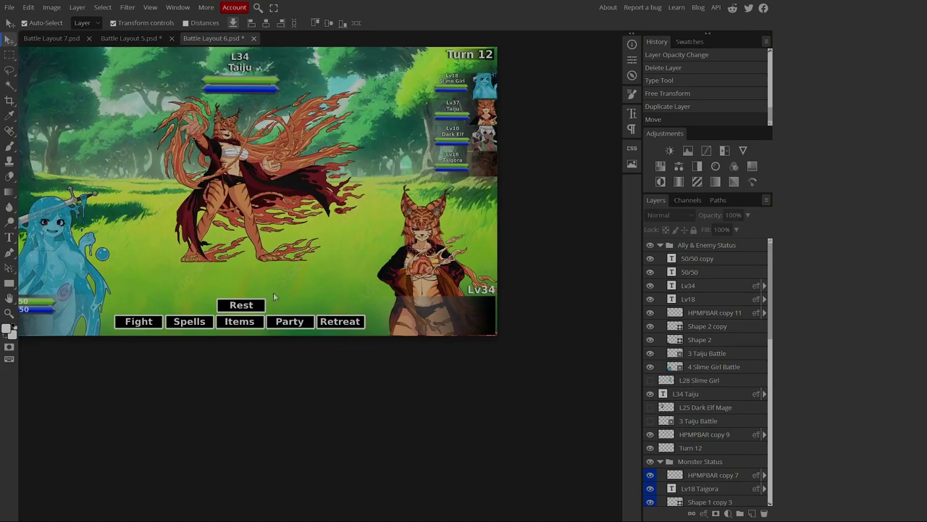
Duplicate the lower-left HP/MP bars and their two 50/50 texts into the lower-right corner beneath the Lv34 label
{"action": "left_click_drag", "start_coordinate": [273, 292], "coordinate": [416, 346]}
{"action": "scroll", "coordinate": [220, 326], "scroll_direction": "down", "scroll_amount": 2}
{"action": "scroll", "coordinate": [163, 276], "scroll_direction": "up", "scroll_amount": 3}
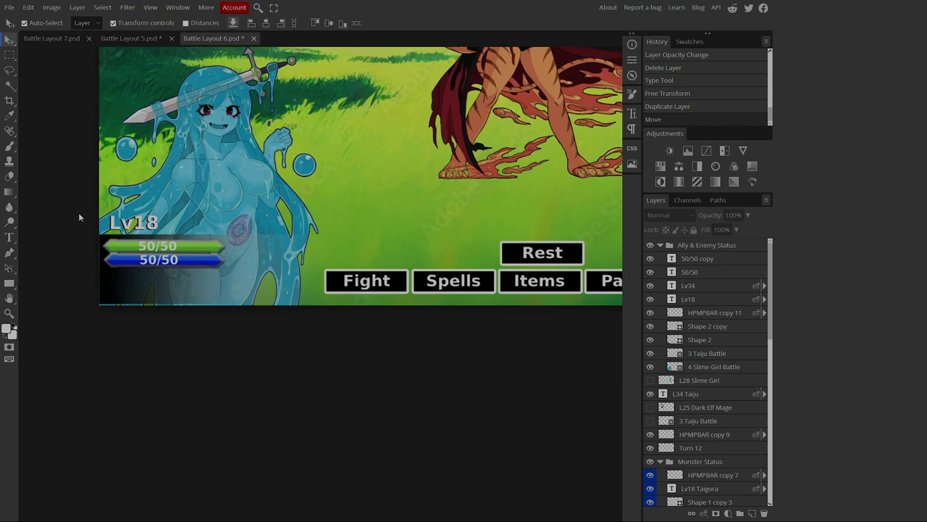
{"action": "left_click_drag", "start_coordinate": [63, 257], "coordinate": [144, 268]}
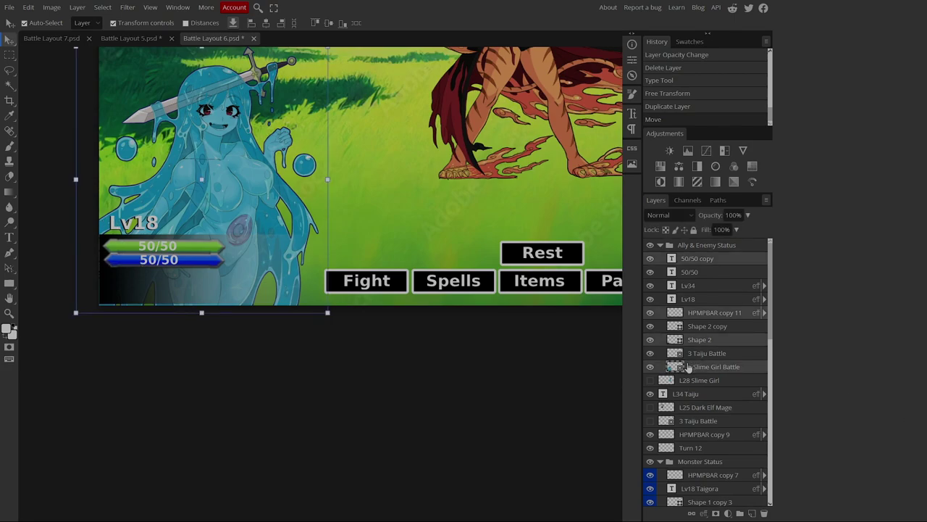
{"action": "left_click", "coordinate": [690, 366], "text": "ctrl"}
{"action": "left_click", "coordinate": [697, 344], "text": "ctrl"}
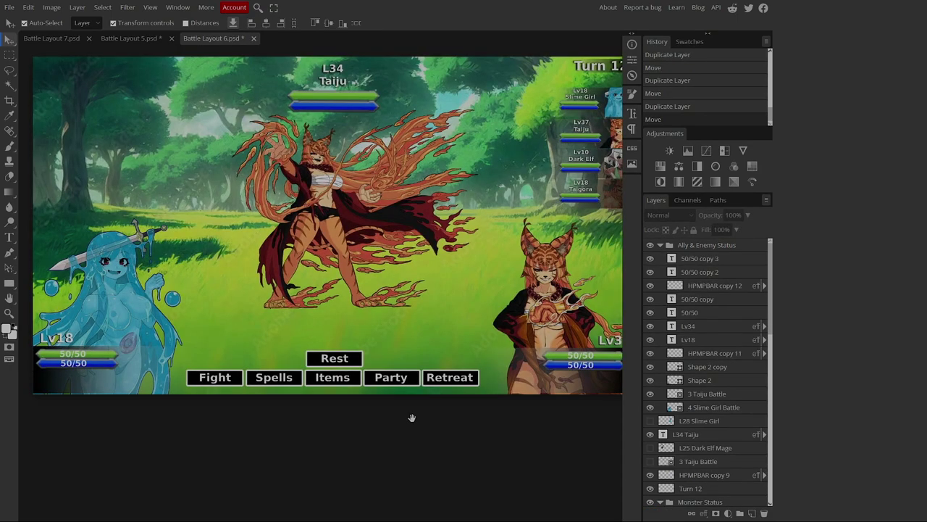
Select the lower-left HP/MP bars together with both 50/50 texts, leaving out the slime girl sprite
{"action": "left_click", "coordinate": [56, 388]}
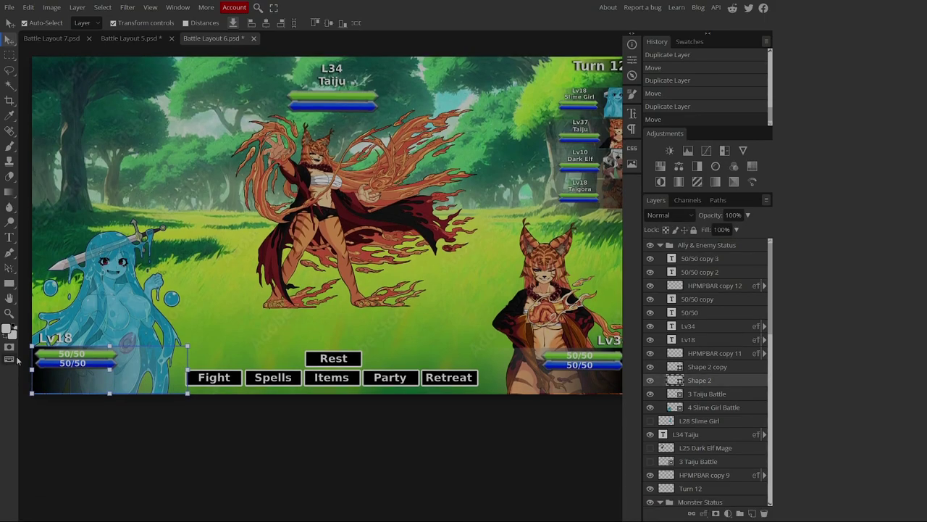
{"action": "left_click", "coordinate": [81, 454]}
{"action": "scroll", "coordinate": [109, 449], "scroll_direction": "left", "scroll_amount": 2}
{"action": "scroll", "coordinate": [108, 450], "scroll_direction": "up", "scroll_amount": 1}
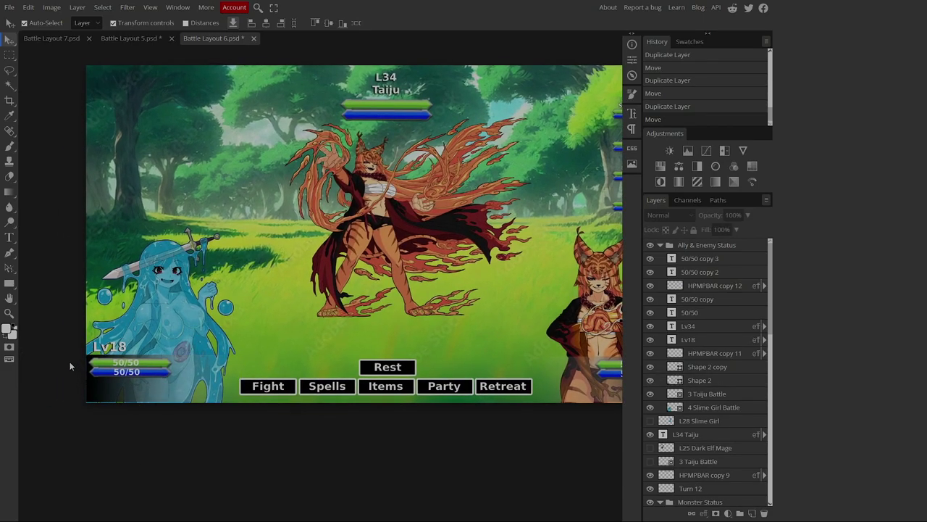
{"action": "left_click_drag", "start_coordinate": [71, 356], "coordinate": [185, 412]}
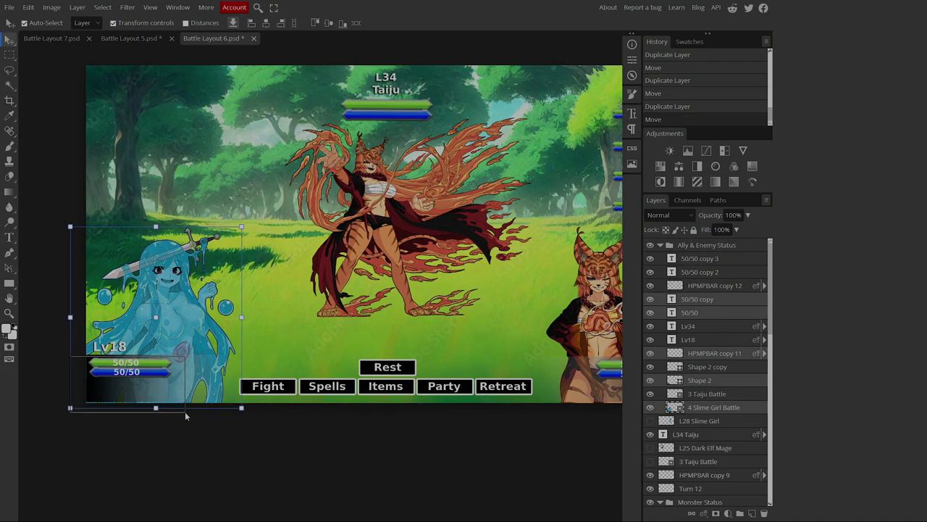
{"action": "left_click", "coordinate": [698, 408], "text": "ctrl"}
{"action": "left_click", "coordinate": [419, 472]}
{"action": "left_click_drag", "start_coordinate": [418, 471], "coordinate": [379, 427]}
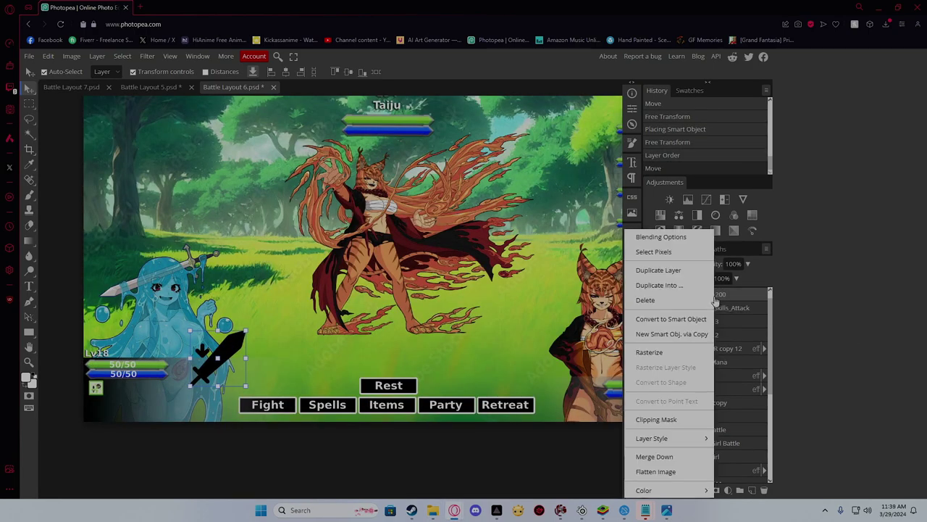
{"action": "right_click", "coordinate": [719, 304]}
{"action": "left_click", "coordinate": [660, 237]}
{"action": "left_click", "coordinate": [106, 287]}
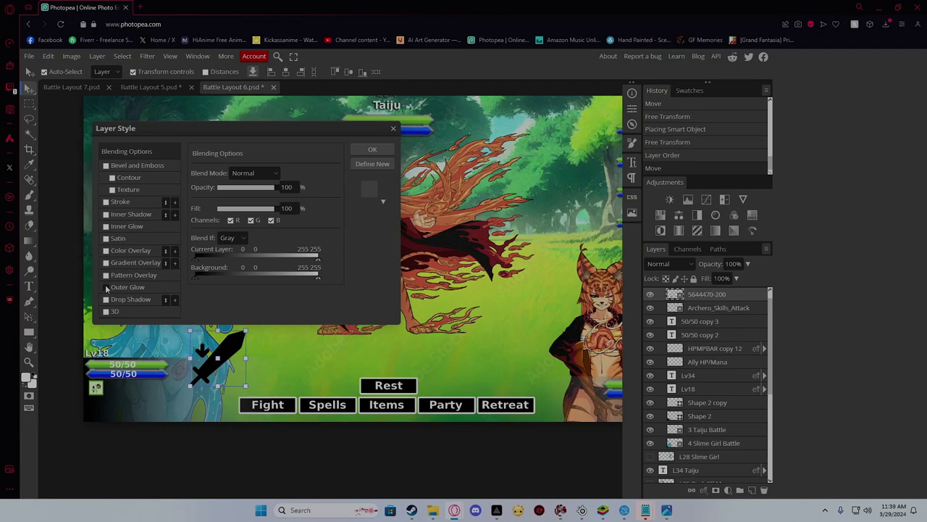
{"action": "left_click", "coordinate": [373, 149]}
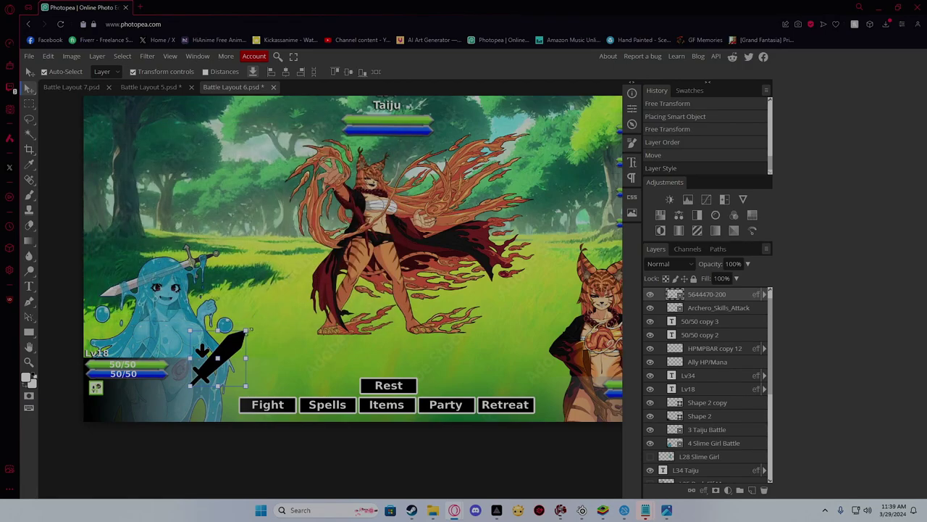
Scale the sword icon down to 34.5% and delete the small green Archero_Skills_Attack icon below the lower-left bars
{"action": "key", "text": "ctrl+t"}
{"action": "left_click_drag", "start_coordinate": [244, 338], "coordinate": [113, 426]}
{"action": "key", "text": "Return"}
{"action": "key", "text": "ctrl+t"}
{"action": "key", "text": "Up"}
{"action": "key", "text": "Up"}
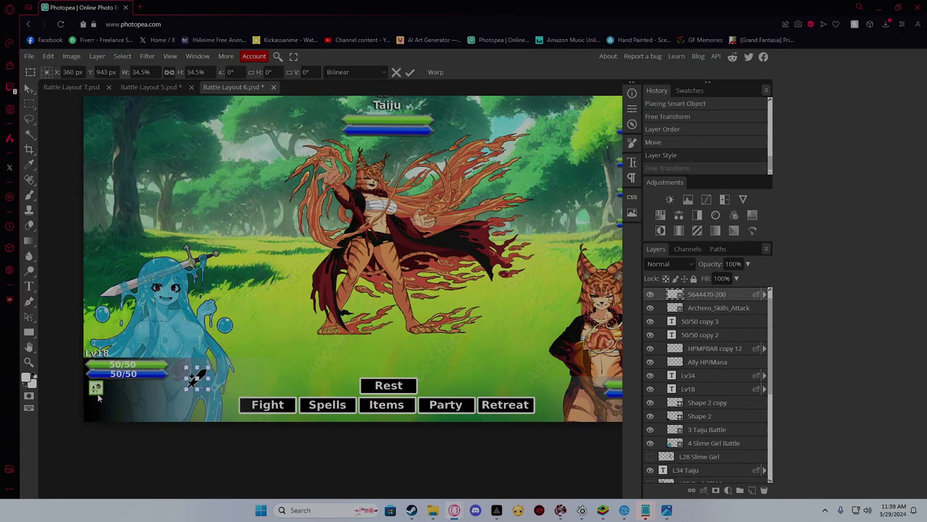
{"action": "key", "text": "Return"}
{"action": "key", "text": "Delete"}
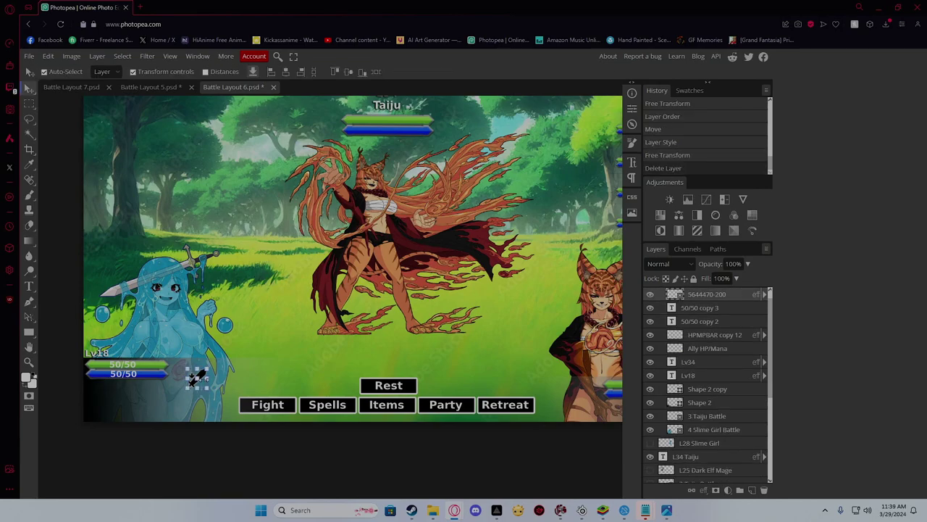
Scale the sword icon down to 22.75% and place it just beneath the lower-left MP bar at X 45 px, Y 979 px
{"action": "key", "text": "ctrl+t"}
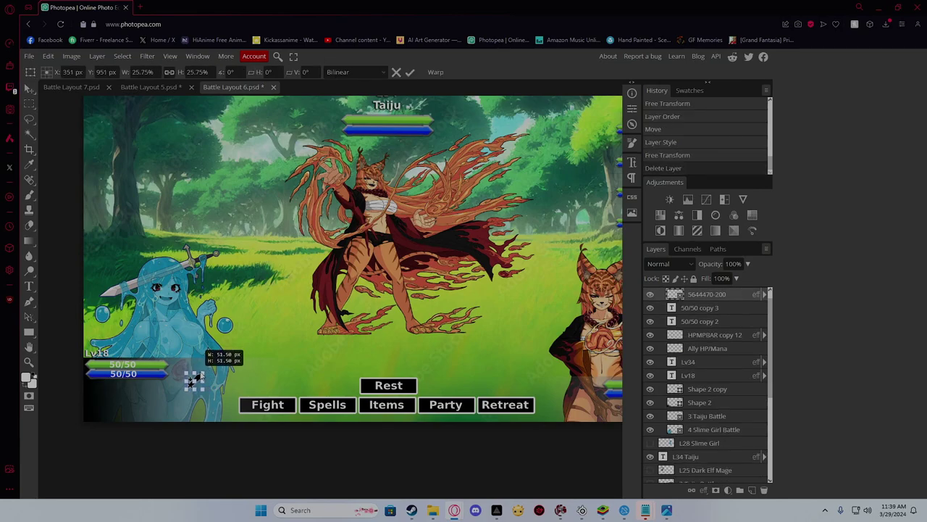
{"action": "scroll", "coordinate": [193, 384], "scroll_direction": "up", "scroll_amount": 2}
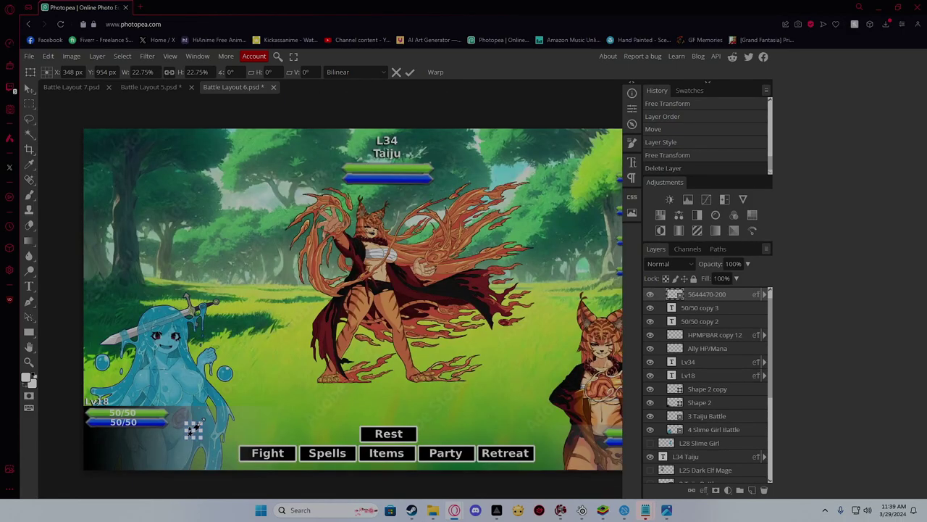
{"action": "scroll", "coordinate": [193, 430], "scroll_direction": "up", "scroll_amount": 4}
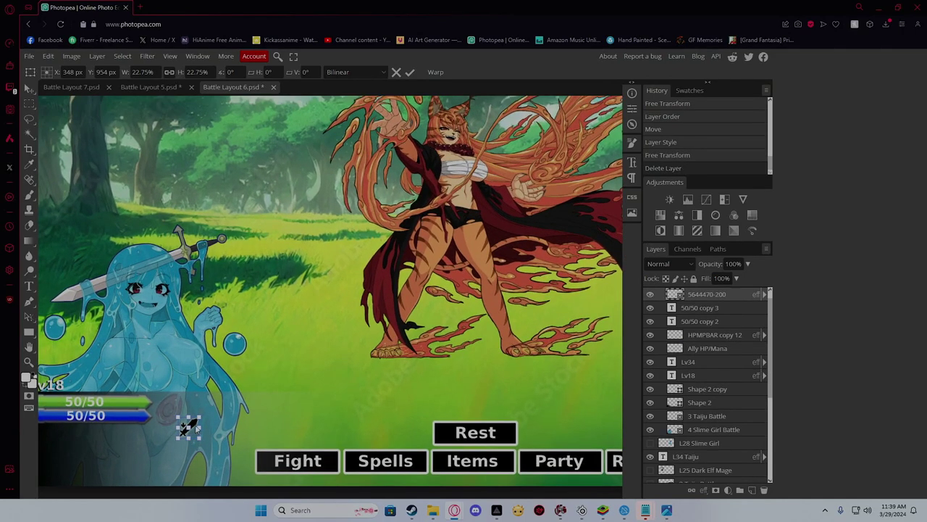
{"action": "left_click_drag", "start_coordinate": [189, 427], "coordinate": [67, 440]}
{"action": "left_click_drag", "start_coordinate": [154, 430], "coordinate": [246, 430]}
{"action": "key", "text": "Left"}
{"action": "key", "text": "Left"}
{"action": "key", "text": "Left"}
{"action": "key", "text": "Left"}
{"action": "key", "text": "Left"}
{"action": "key", "text": "Left"}
{"action": "key", "text": "Left"}
{"action": "key", "text": "Left"}
{"action": "key", "text": "Left"}
{"action": "key", "text": "Left"}
{"action": "key", "text": "Left"}
{"action": "key", "text": "Left"}
{"action": "key", "text": "Left"}
{"action": "key", "text": "Left"}
{"action": "key", "text": "Left"}
{"action": "key", "text": "Left"}
{"action": "key", "text": "Left"}
{"action": "key", "text": "Left"}
{"action": "key", "text": "Left"}
{"action": "key", "text": "Left"}
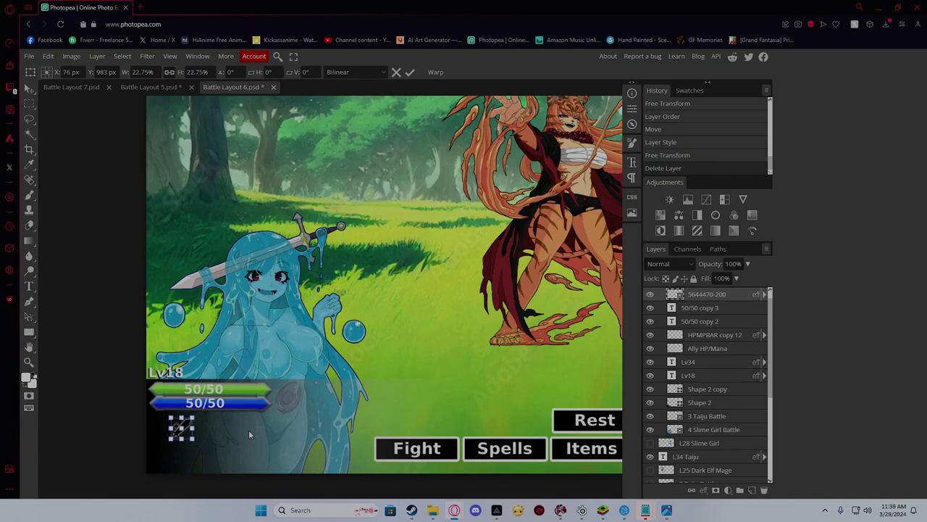
{"action": "key", "text": "Left"}
{"action": "key", "text": "Left"}
{"action": "key", "text": "Left"}
{"action": "key", "text": "Left"}
{"action": "key", "text": "Up"}
{"action": "key", "text": "Up"}
{"action": "key", "text": "Up"}
{"action": "key", "text": "Up"}
{"action": "key", "text": "Up"}
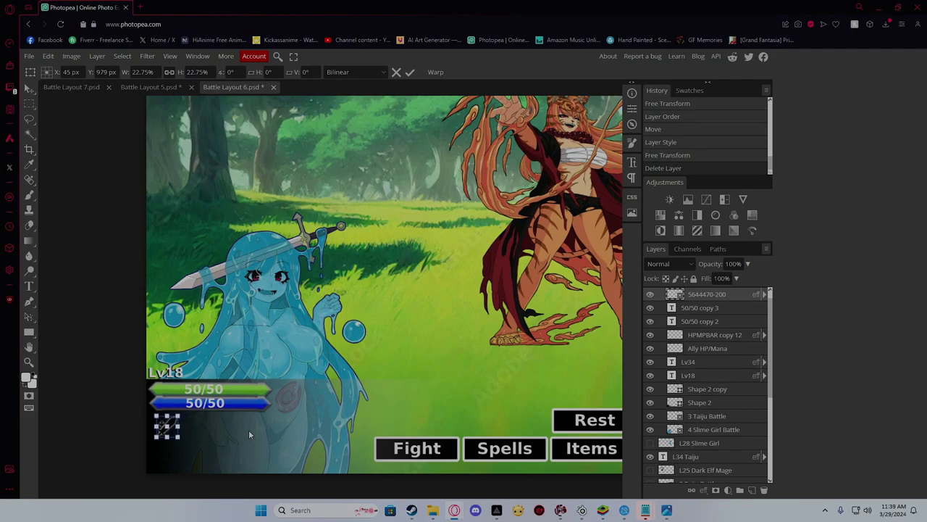
{"action": "key", "text": "Return"}
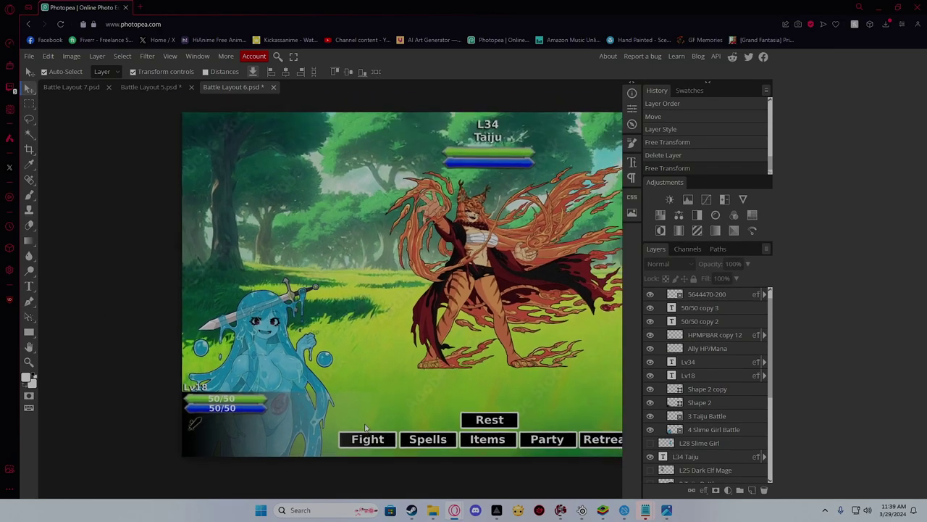
Add a blue Color Overlay to the sword icon beneath the lower-left bars
{"action": "scroll", "coordinate": [412, 409], "scroll_direction": "down", "scroll_amount": 4}
{"action": "scroll", "coordinate": [407, 403], "scroll_direction": "up", "scroll_amount": 3}
{"action": "left_click_drag", "start_coordinate": [440, 391], "coordinate": [341, 378]}
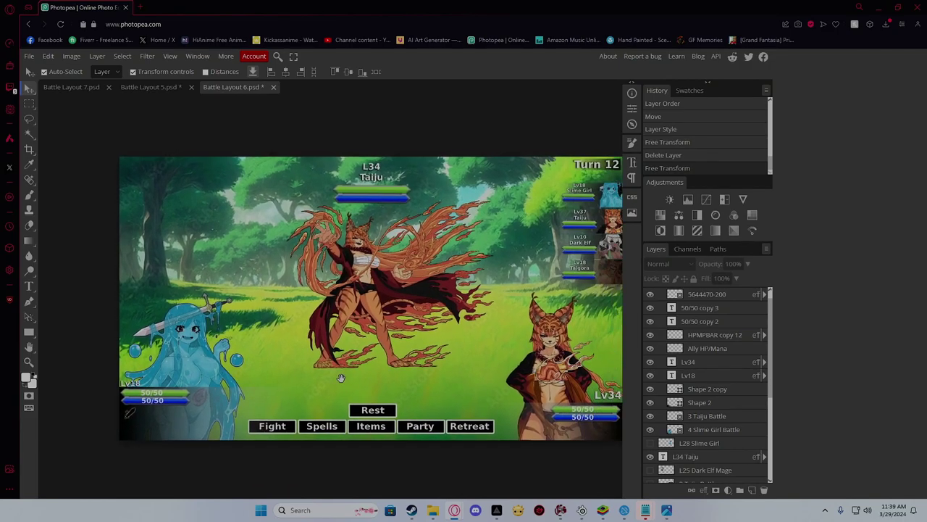
{"action": "scroll", "coordinate": [717, 360], "scroll_direction": "up", "scroll_amount": 1}
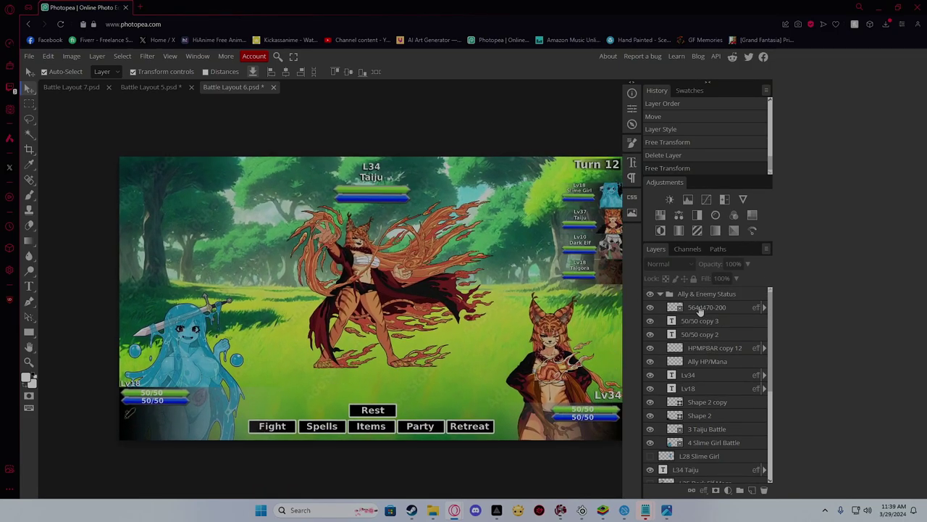
{"action": "right_click", "coordinate": [700, 308]}
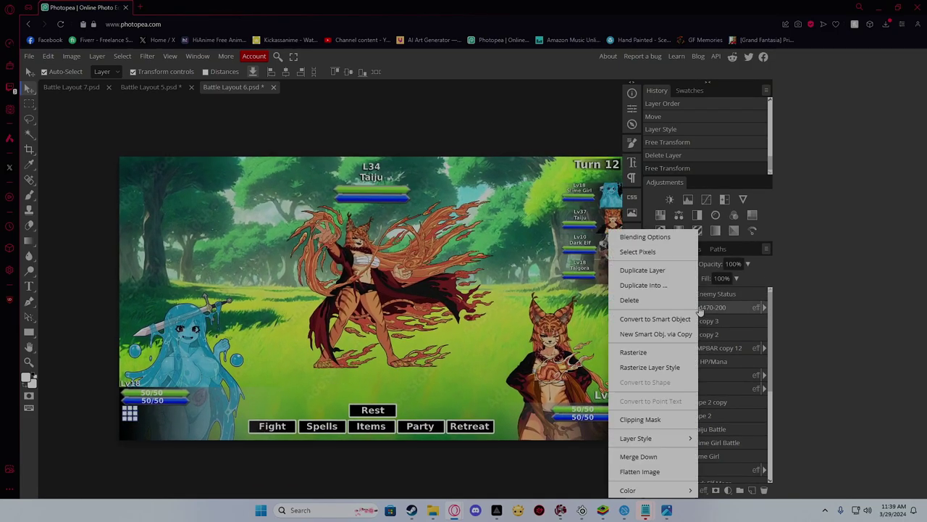
{"action": "left_click", "coordinate": [656, 237]}
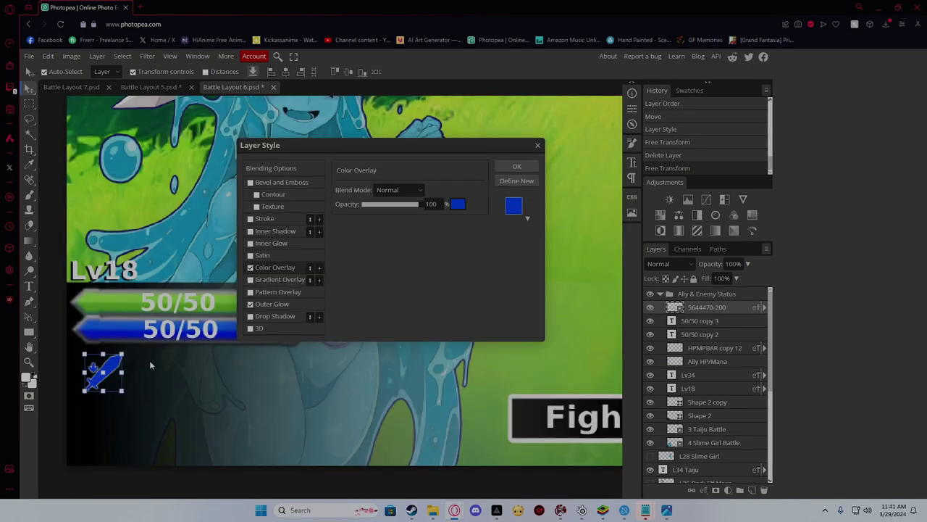
{"action": "scroll", "coordinate": [150, 360], "scroll_direction": "down", "scroll_amount": 3}
{"action": "left_click", "coordinate": [516, 166]}
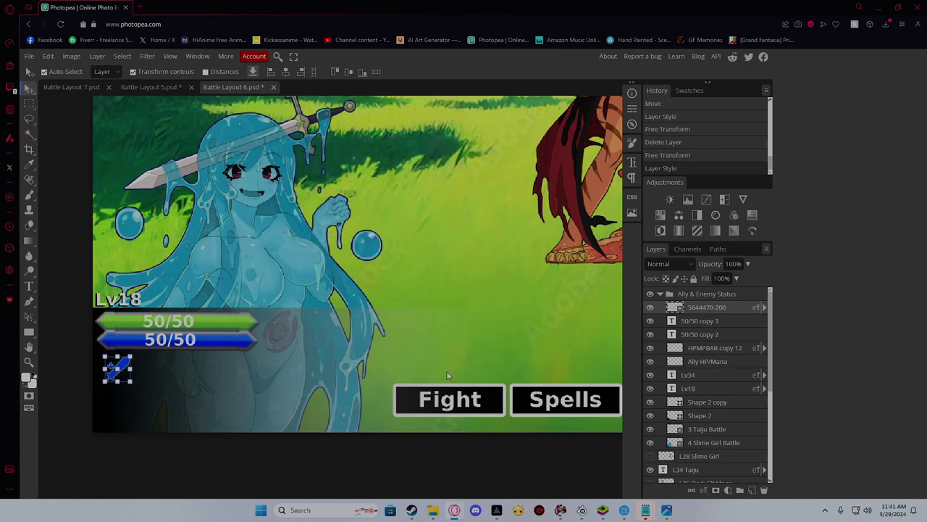
Export the Battle Layout 6 mockup as a JPG and open the downloaded image for a full view
{"action": "scroll", "coordinate": [424, 368], "scroll_direction": "up", "scroll_amount": 2}
{"action": "left_click", "coordinate": [406, 309]}
{"action": "scroll", "coordinate": [410, 319], "scroll_direction": "down", "scroll_amount": 2}
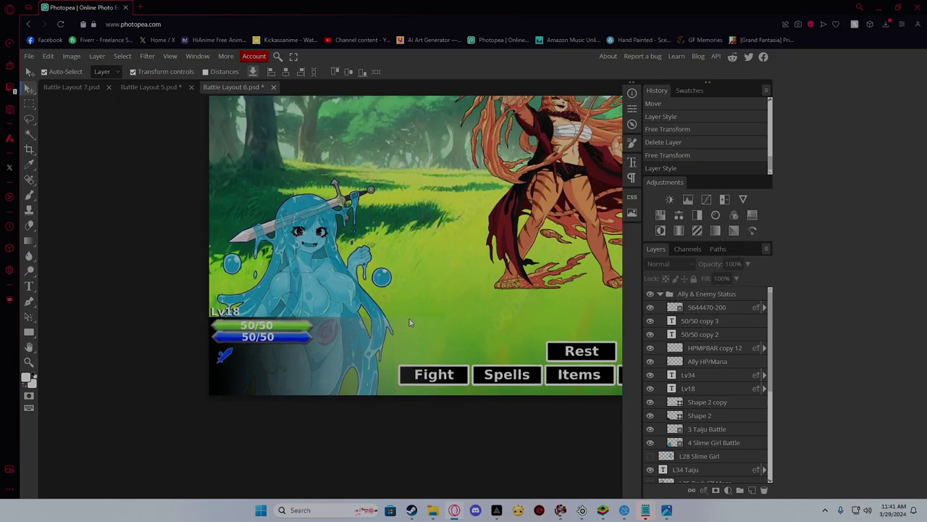
{"action": "left_click_drag", "start_coordinate": [420, 314], "coordinate": [268, 388]}
{"action": "scroll", "coordinate": [268, 388], "scroll_direction": "down", "scroll_amount": 1}
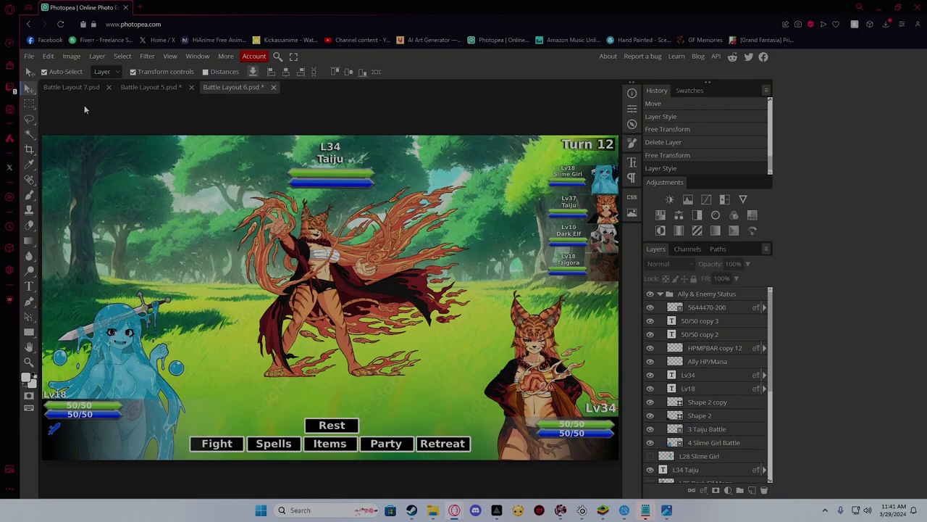
{"action": "left_click", "coordinate": [29, 55]}
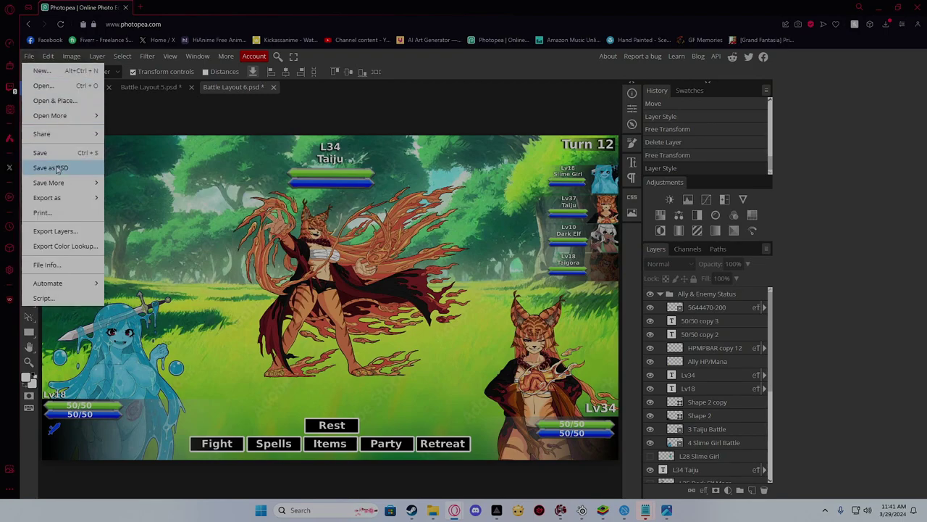
{"action": "mouse_move", "coordinate": [61, 200]}
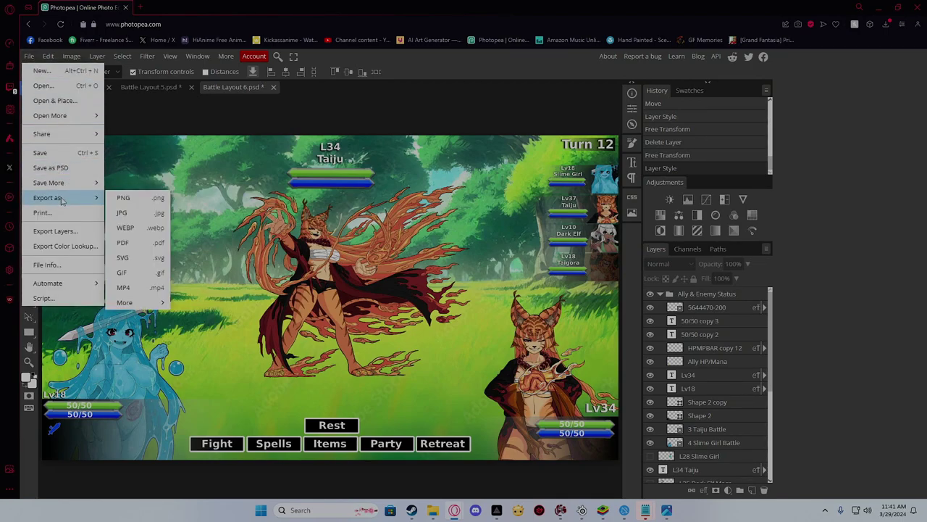
{"action": "left_click", "coordinate": [121, 212]}
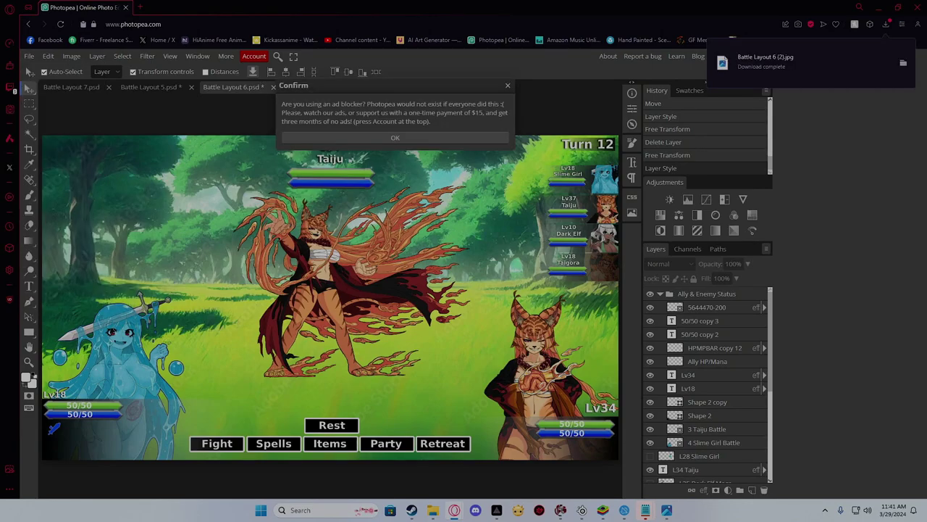
{"action": "left_click", "coordinate": [765, 61]}
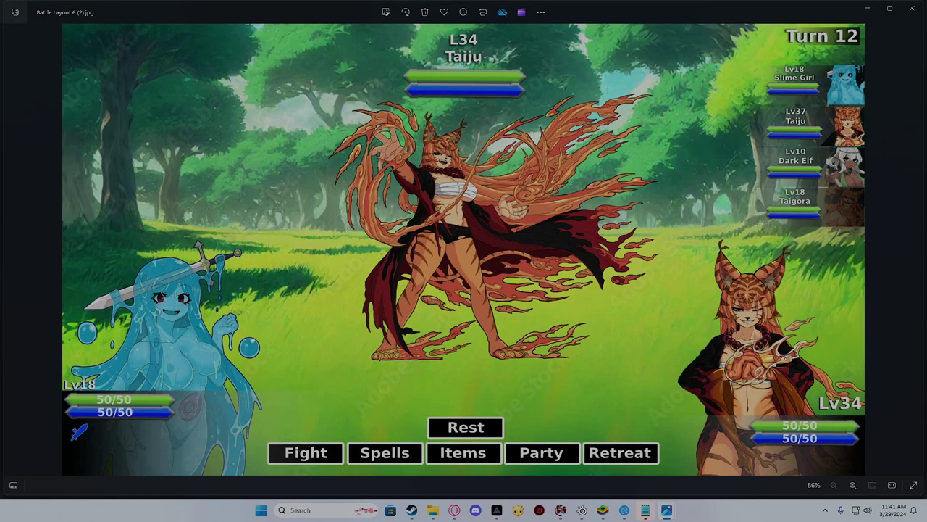
{"action": "left_click", "coordinate": [913, 484]}
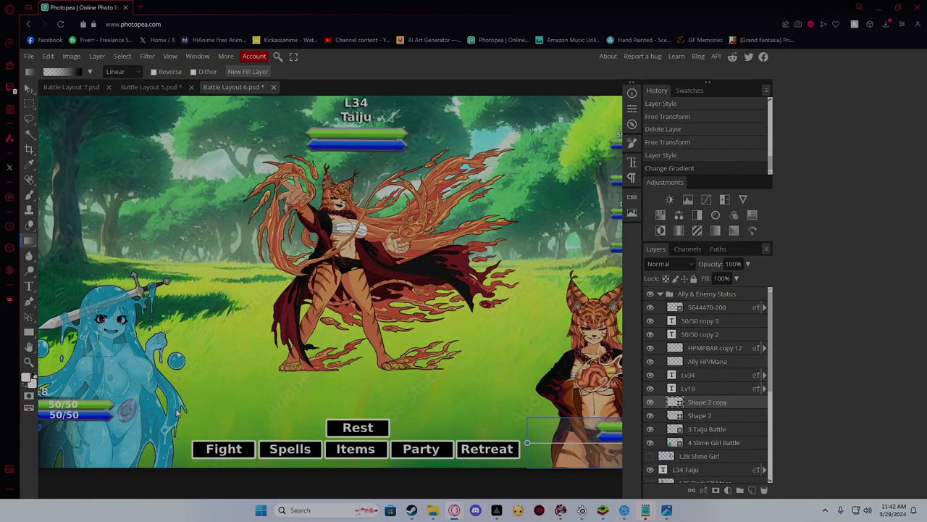
Delete the Shape 2 copy gradient backdrop behind the lower-right status panel
{"action": "scroll", "coordinate": [176, 412], "scroll_direction": "up", "scroll_amount": 4}
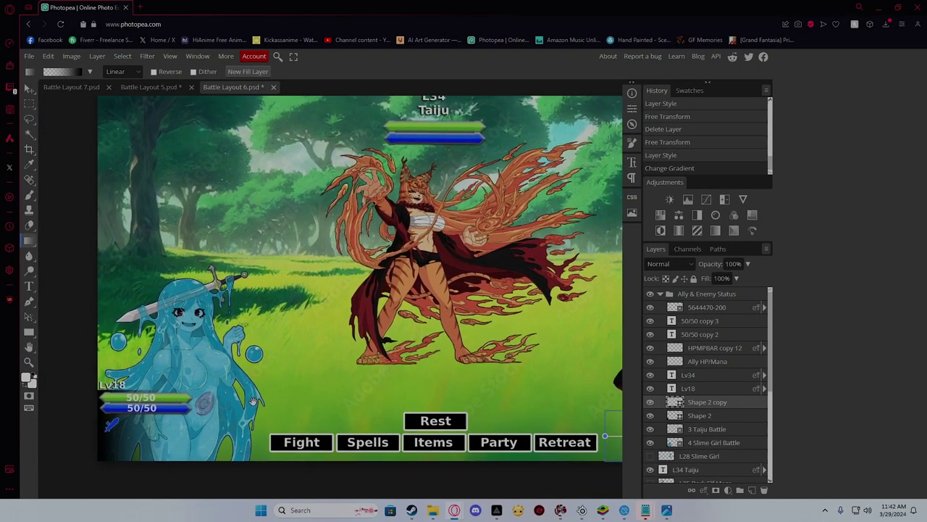
{"action": "scroll", "coordinate": [253, 412], "scroll_direction": "down", "scroll_amount": 1}
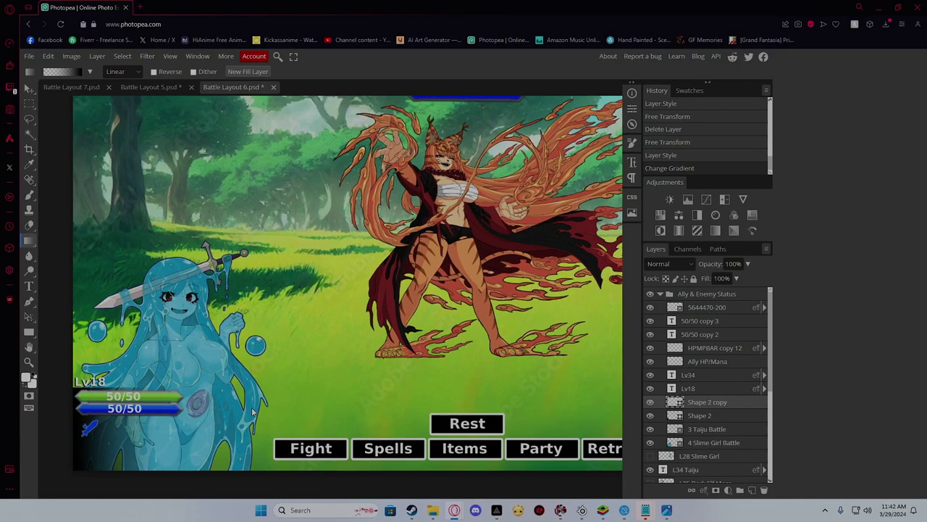
{"action": "left_click_drag", "start_coordinate": [359, 400], "coordinate": [121, 376]}
{"action": "left_click_drag", "start_coordinate": [390, 369], "coordinate": [418, 366]}
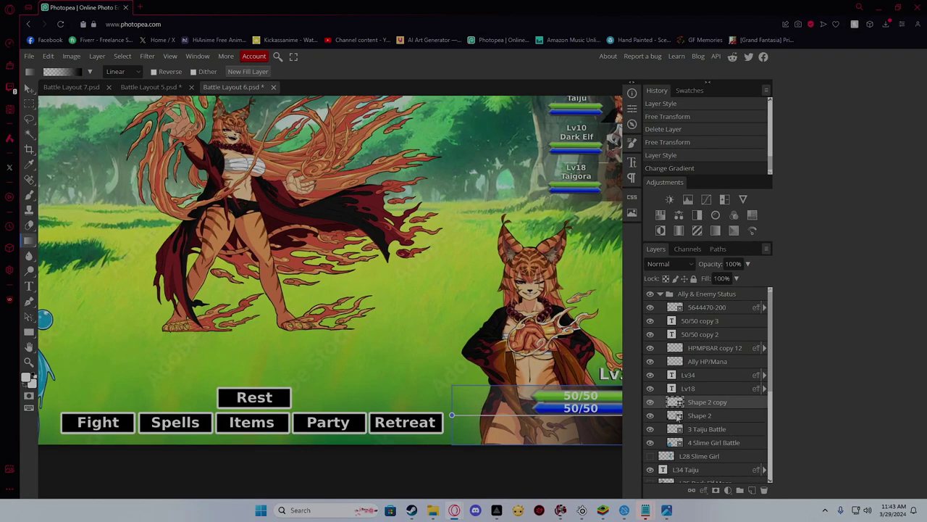
{"action": "key", "text": "Delete"}
Duplicate the Shape 2 gradient backdrop behind the lower-left status panel and switch to the Move tool
{"action": "scroll", "coordinate": [315, 360], "scroll_direction": "down", "scroll_amount": 5}
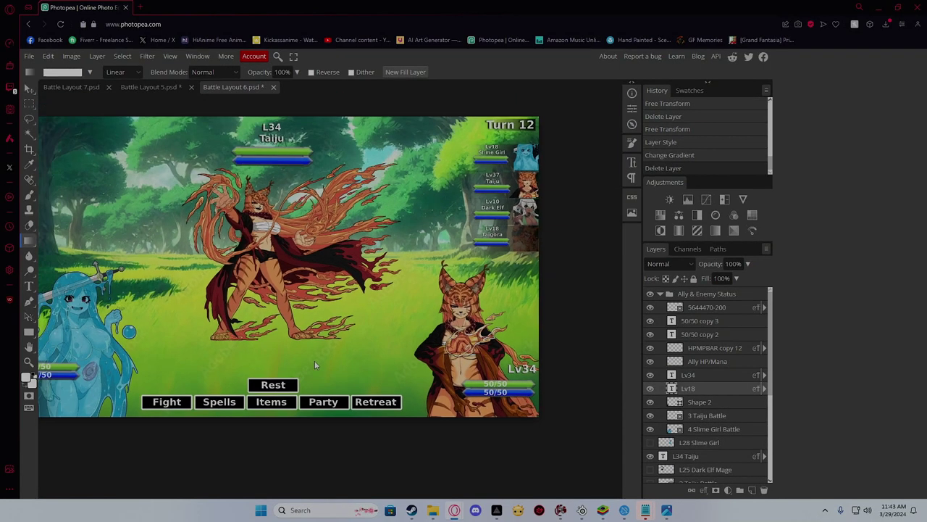
{"action": "scroll", "coordinate": [286, 351], "scroll_direction": "up", "scroll_amount": 8}
{"action": "scroll", "coordinate": [286, 351], "scroll_direction": "down", "scroll_amount": 7}
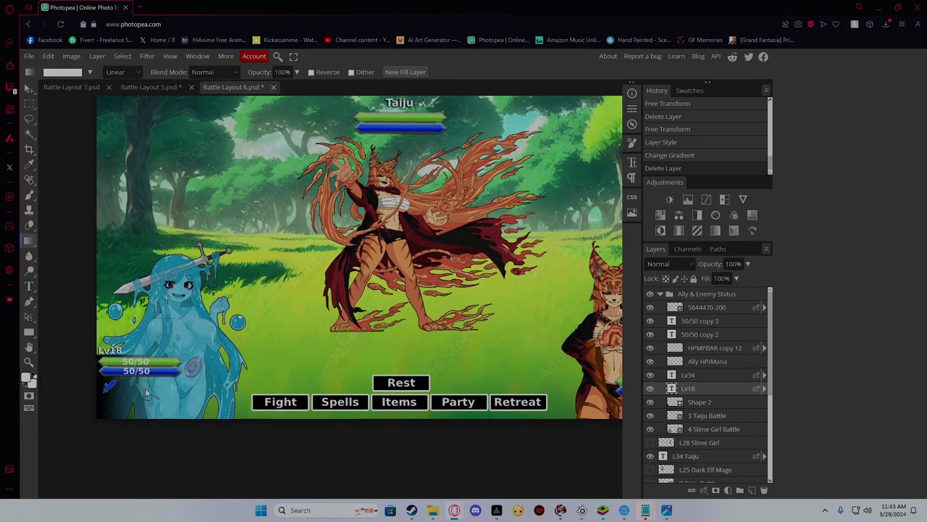
{"action": "left_click", "coordinate": [700, 403]}
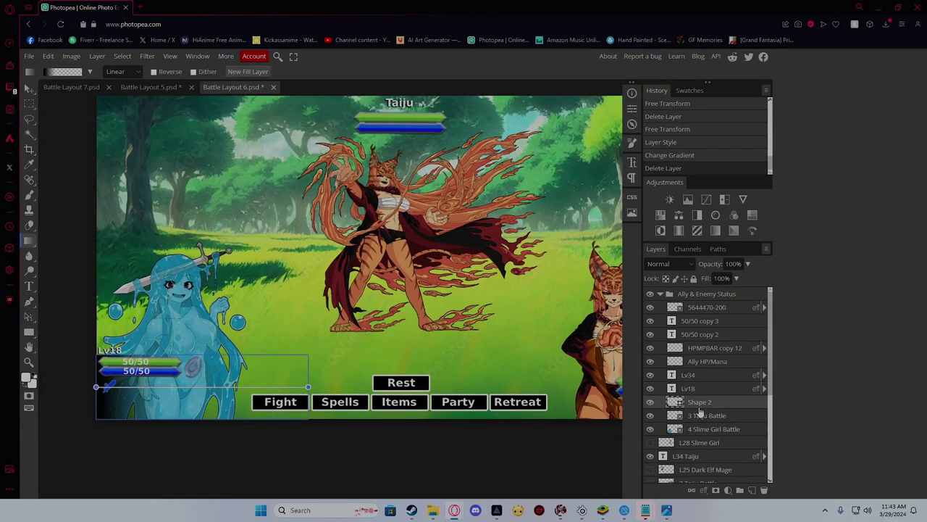
{"action": "key", "text": "ctrl+j"}
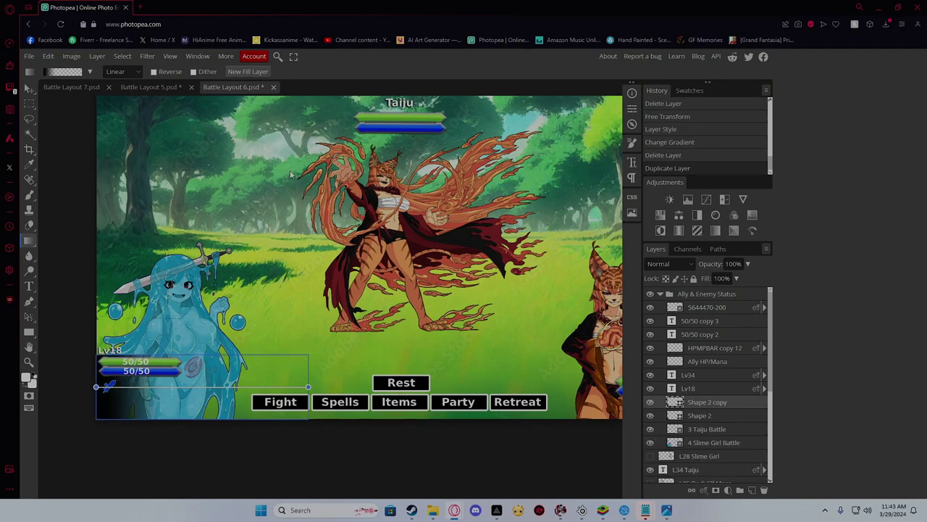
{"action": "left_click", "coordinate": [29, 88]}
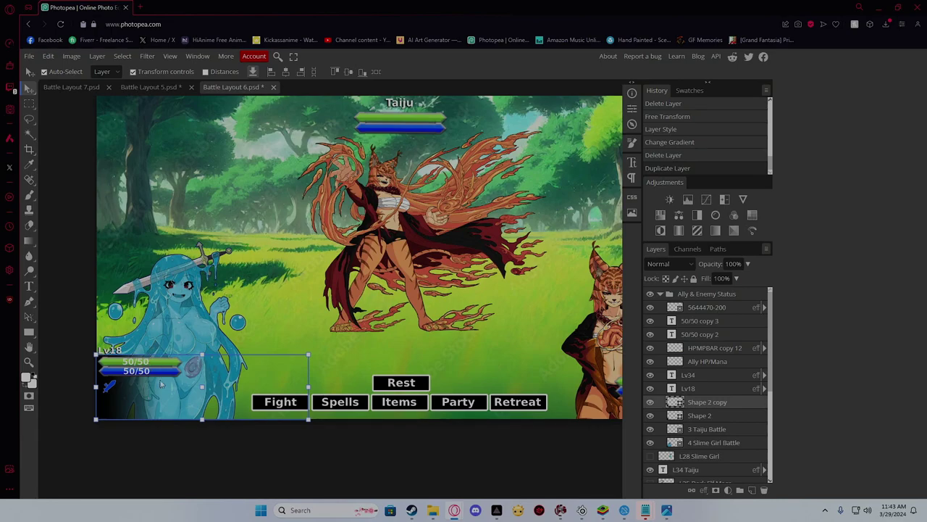
{"action": "left_click_drag", "start_coordinate": [161, 384], "coordinate": [256, 383]}
{"action": "key", "text": "ctrl+z"}
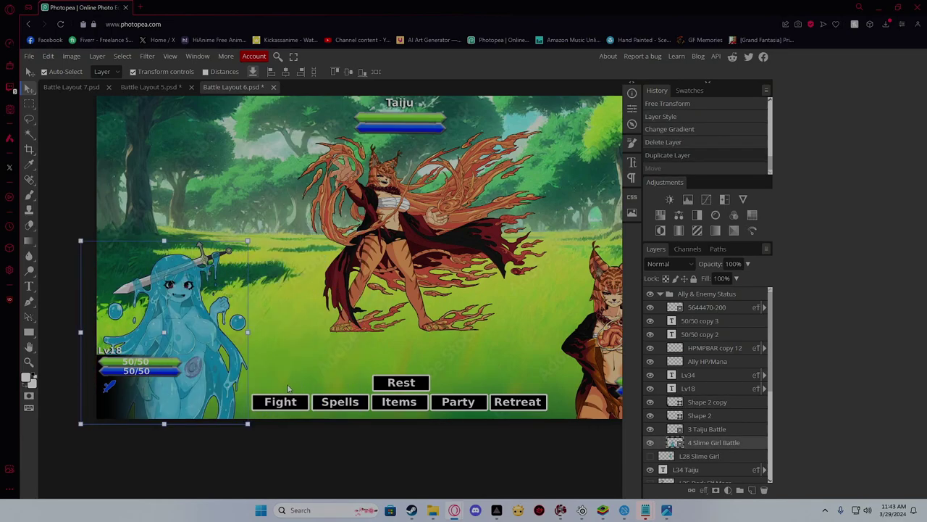
{"action": "left_click", "coordinate": [703, 416]}
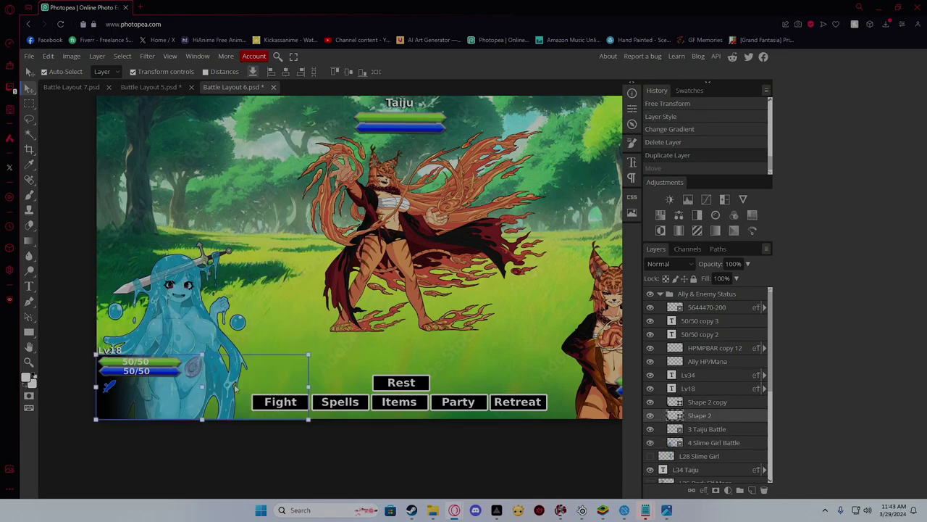
{"action": "left_click_drag", "start_coordinate": [161, 395], "coordinate": [185, 395]}
{"action": "key", "text": "ctrl+z"}
Convert the Shape 2 copy gradient backdrop to a Smart Object
{"action": "left_click", "coordinate": [708, 414]}
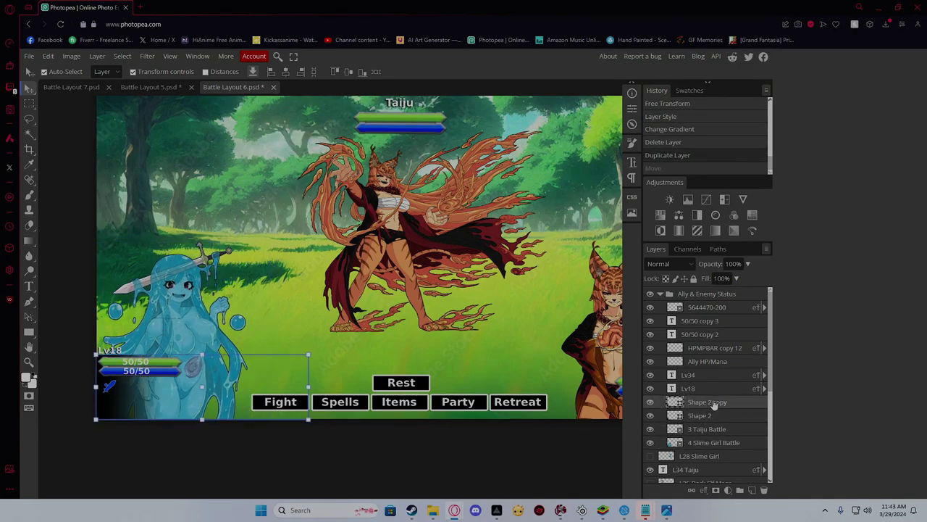
{"action": "right_click", "coordinate": [706, 400]}
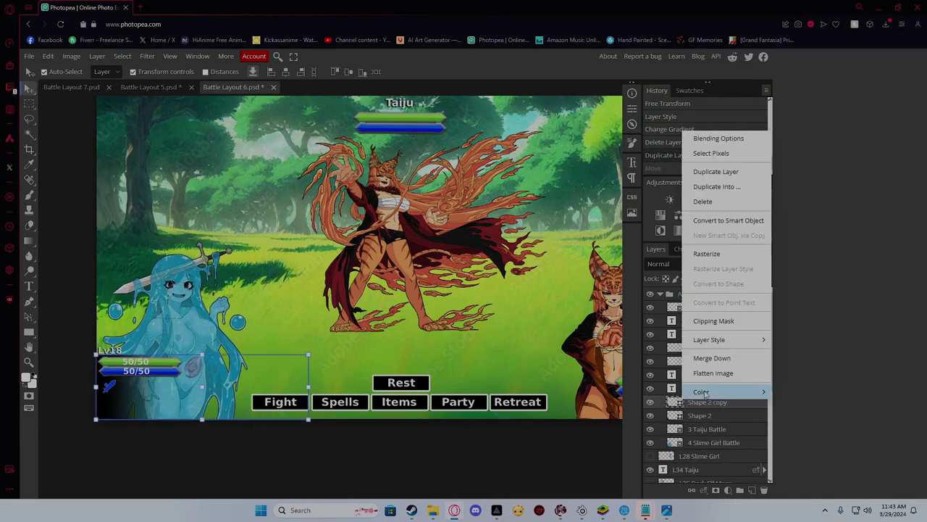
{"action": "left_click", "coordinate": [727, 221]}
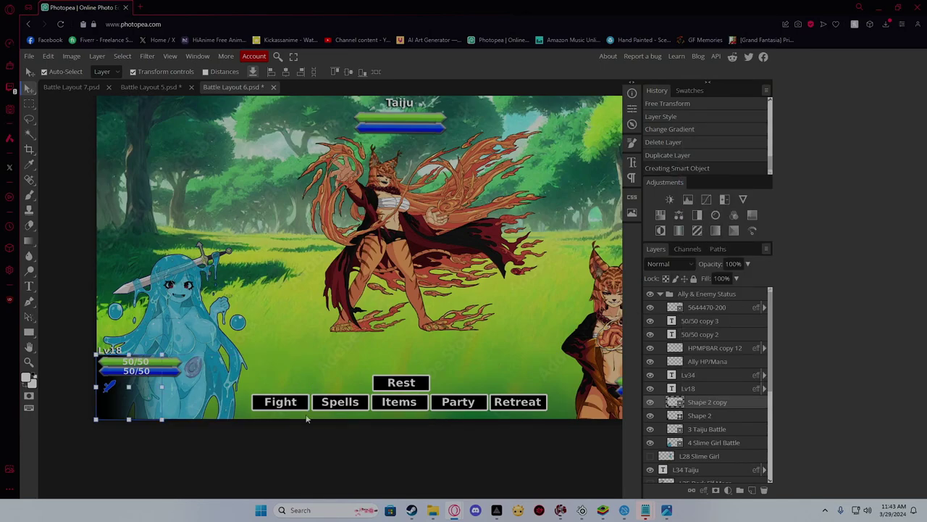
Move the Shape 2 copy backdrop into the canvas's lower-right corner, behind the second ally's status panel
{"action": "left_click_drag", "start_coordinate": [108, 411], "coordinate": [495, 390]}
{"action": "right_click", "coordinate": [471, 355]}
{"action": "left_click", "coordinate": [497, 414]}
{"action": "left_click_drag", "start_coordinate": [502, 348], "coordinate": [526, 384]}
{"action": "right_click", "coordinate": [519, 384]}
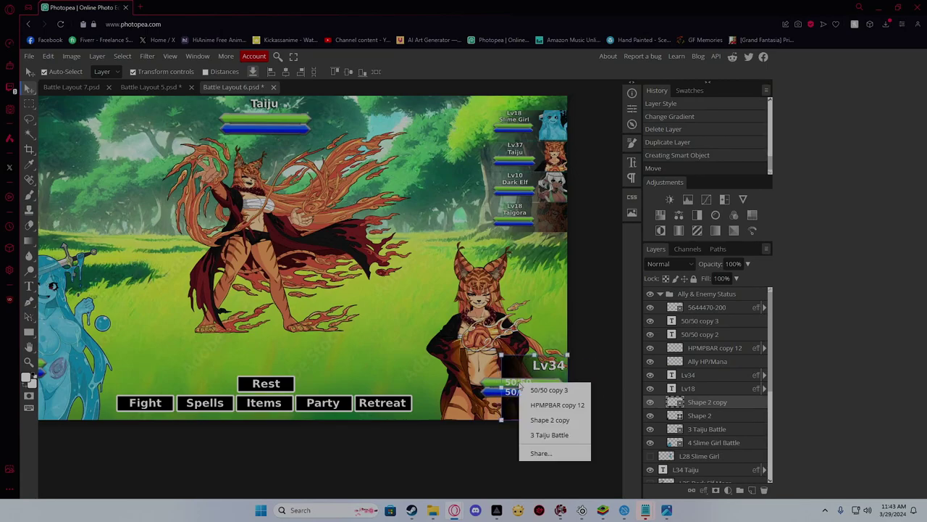
{"action": "left_click", "coordinate": [513, 360]}
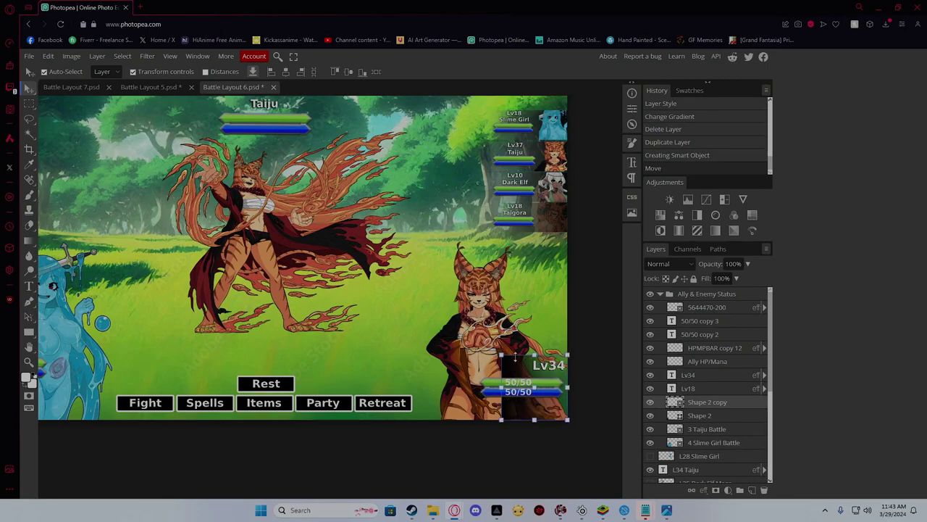
Flip the lower-right backdrop copy horizontally so its dark side lies along the canvas's right edge
{"action": "key", "text": "ctrl+t"}
{"action": "right_click", "coordinate": [515, 355]}
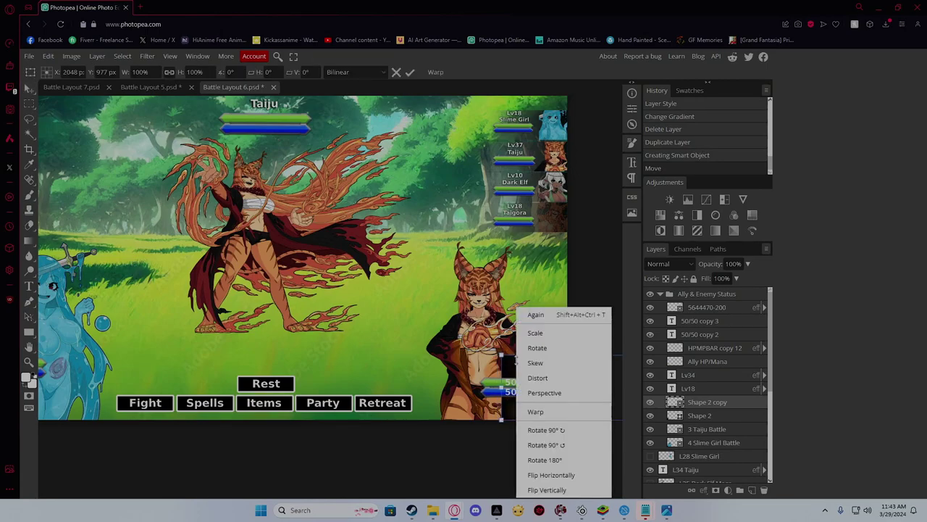
{"action": "left_click", "coordinate": [551, 475]}
{"action": "left_click_drag", "start_coordinate": [458, 406], "coordinate": [419, 404]}
{"action": "key", "text": "Return"}
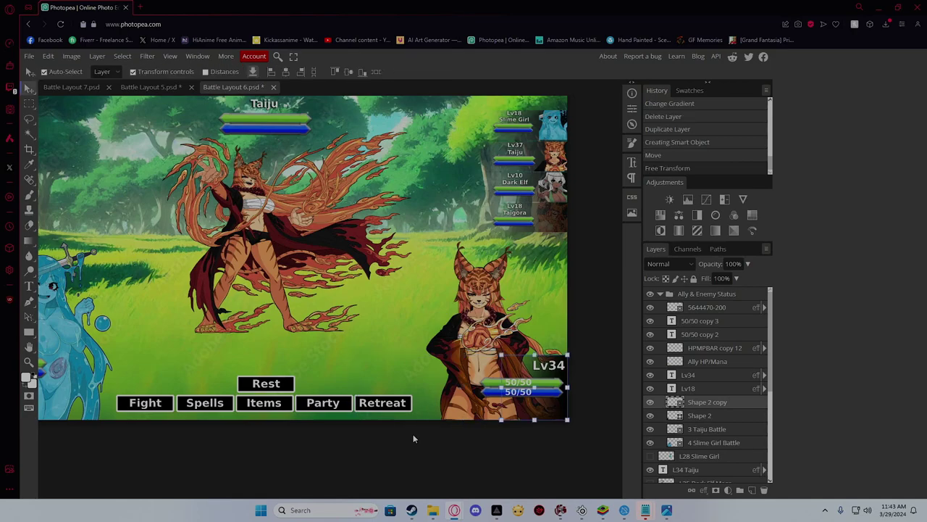
{"action": "left_click", "coordinate": [415, 454]}
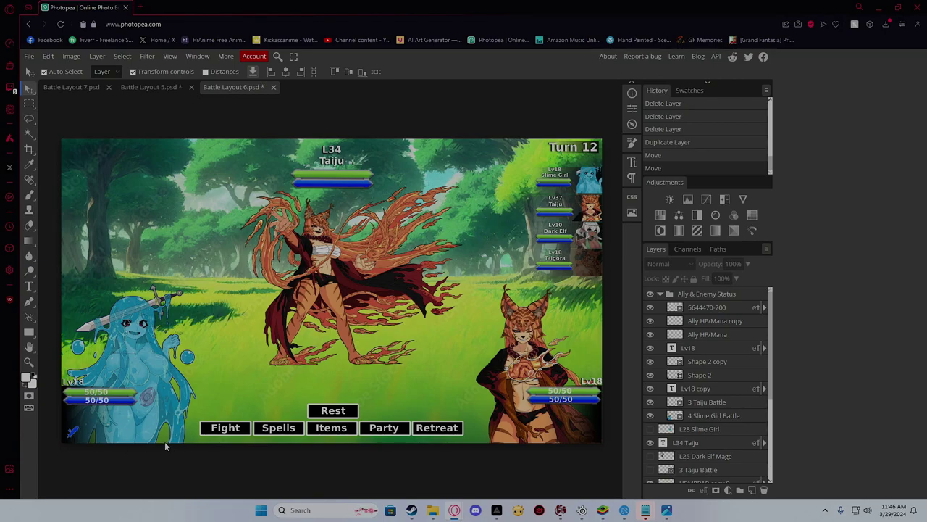
Scale the Shape 2 and Shape 2 copy backdrops together to 86.04%, keeping them along the canvas's bottom edge
{"action": "left_click", "coordinate": [77, 437]}
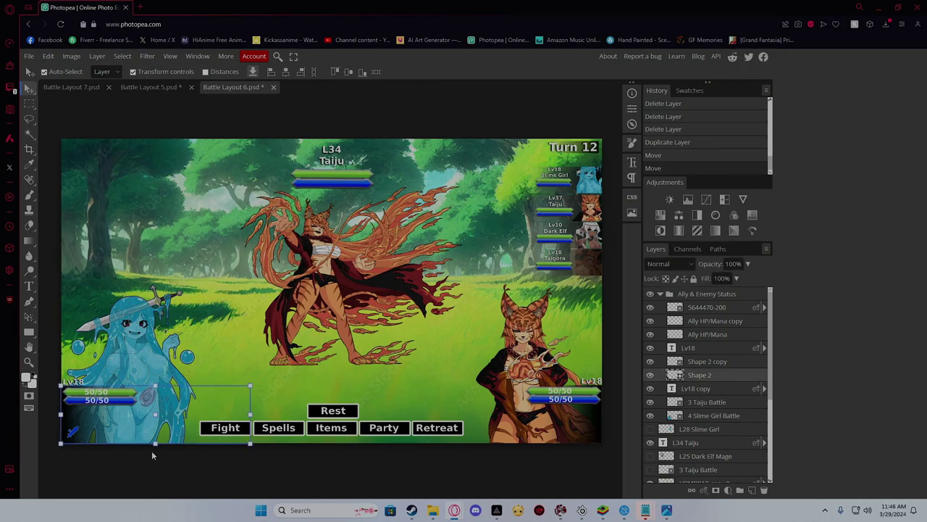
{"action": "left_click", "coordinate": [576, 416]}
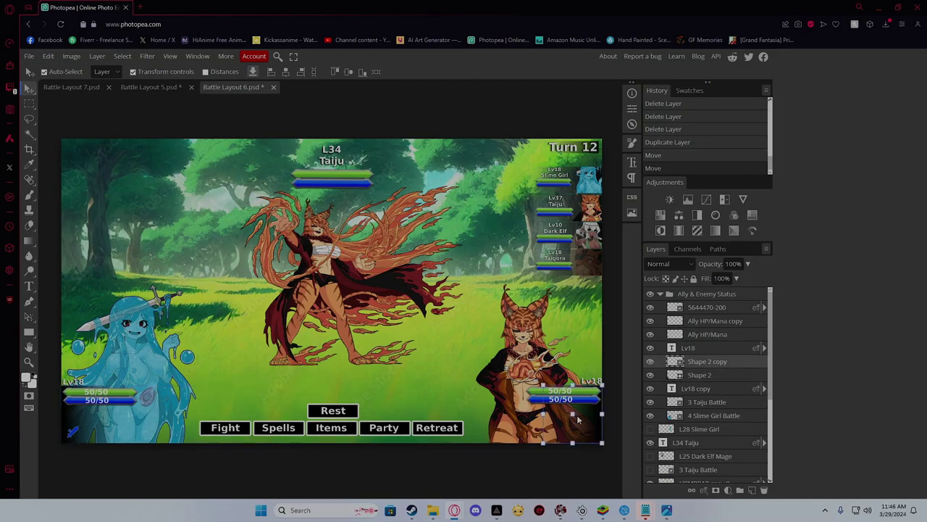
{"action": "left_click", "coordinate": [67, 424]}
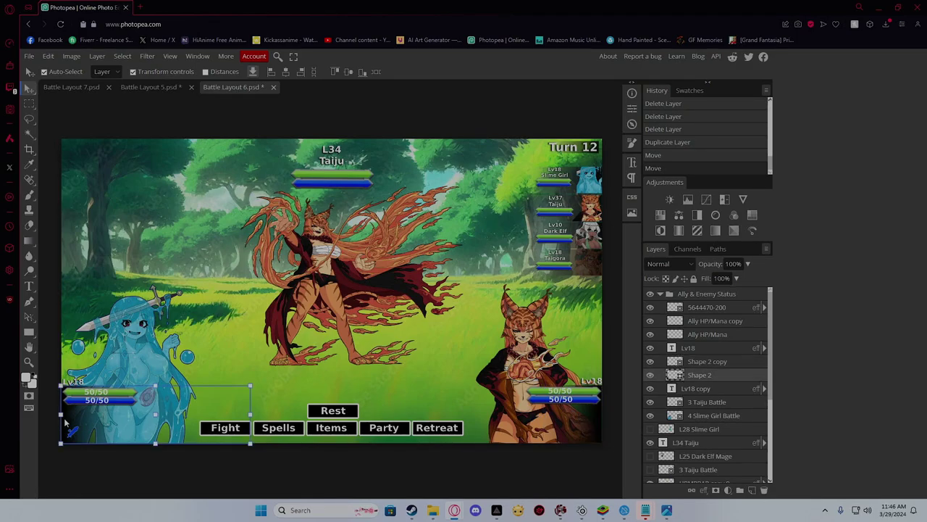
{"action": "left_click", "coordinate": [512, 415], "text": "shift"}
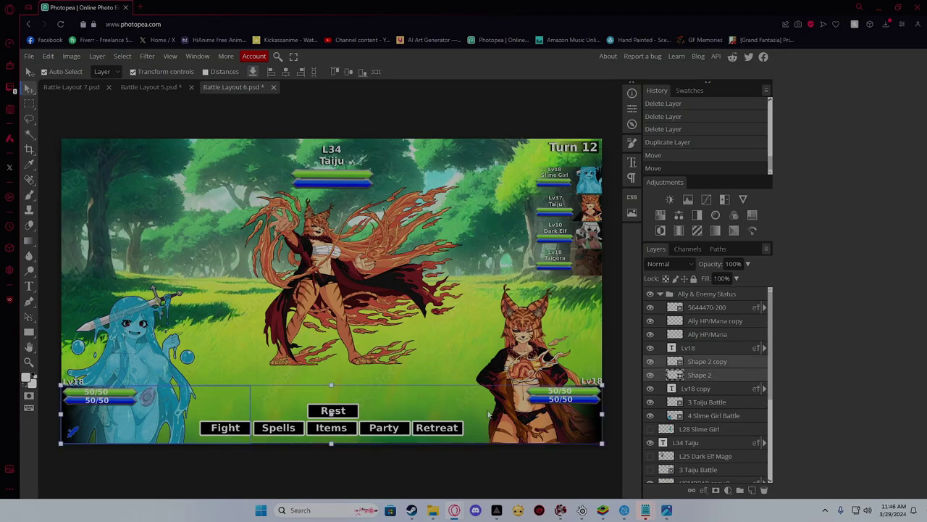
{"action": "key", "text": "ctrl+t"}
{"action": "left_click_drag", "start_coordinate": [331, 385], "coordinate": [333, 393]}
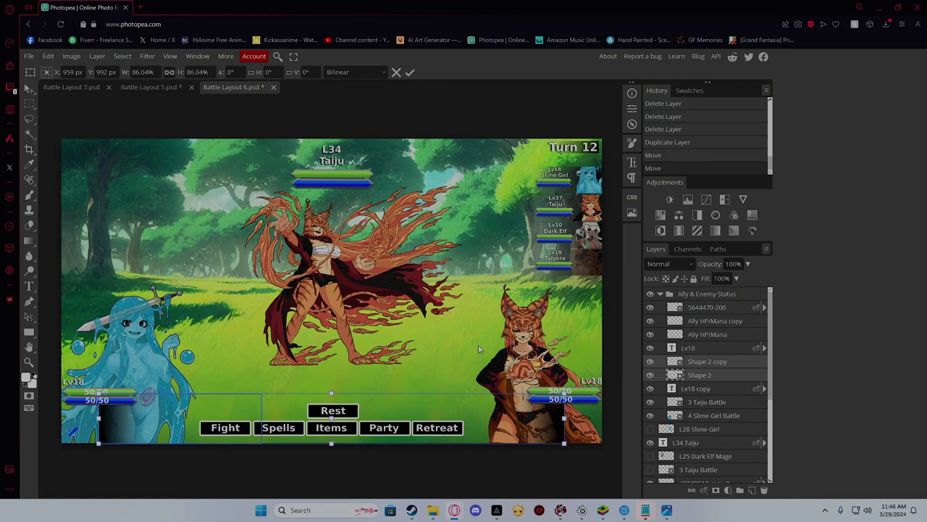
{"action": "key", "text": "Return"}
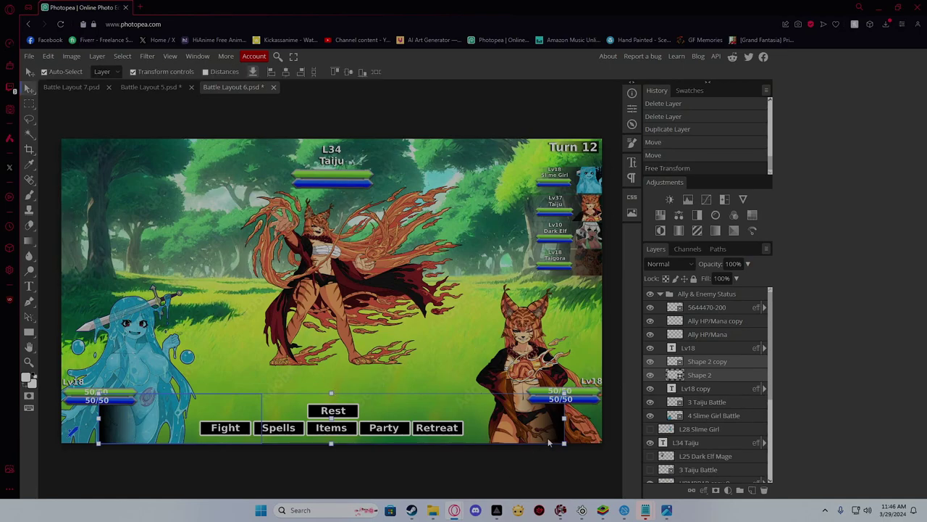
Move the scaled Shape 2 copy backdrop back against the canvas's right edge in the lower-right corner
{"action": "left_click", "coordinate": [544, 465]}
{"action": "left_click", "coordinate": [544, 431]}
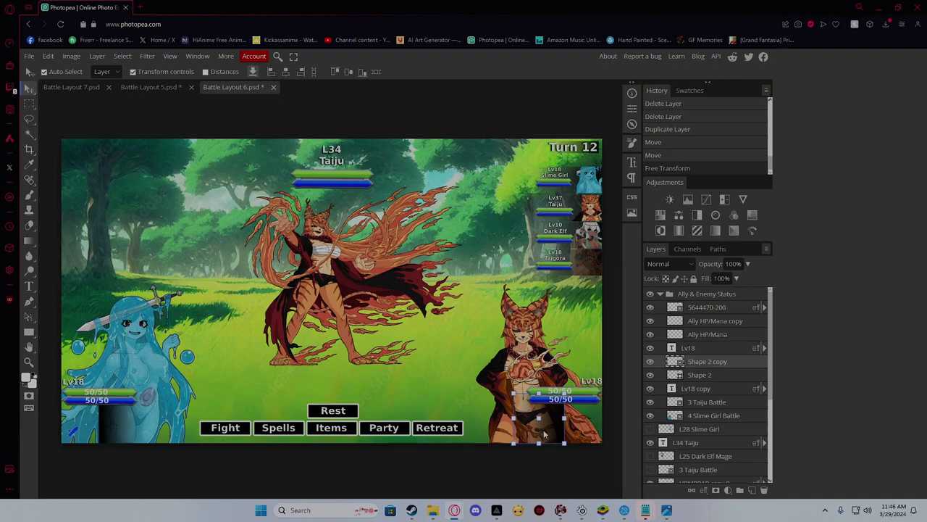
{"action": "left_click_drag", "start_coordinate": [550, 434], "coordinate": [557, 436]}
{"action": "key", "text": "Right"}
{"action": "key", "text": "Right"}
{"action": "key", "text": "Right"}
{"action": "key", "text": "Right"}
{"action": "key", "text": "Right"}
{"action": "key", "text": "Right"}
{"action": "key", "text": "Right"}
{"action": "key", "text": "Right"}
{"action": "key", "text": "Right"}
{"action": "key", "text": "Right"}
{"action": "key", "text": "Right"}
{"action": "key", "text": "Right"}
{"action": "key", "text": "Right"}
{"action": "key", "text": "Right"}
{"action": "key", "text": "Right"}
{"action": "key", "text": "Right"}
{"action": "key", "text": "Right"}
{"action": "key", "text": "Right"}
{"action": "key", "text": "Right"}
{"action": "key", "text": "Right"}
{"action": "key", "text": "Right"}
{"action": "key", "text": "Right"}
{"action": "key", "text": "Right"}
{"action": "key", "text": "Right"}
{"action": "key", "text": "Right"}
{"action": "key", "text": "Right"}
{"action": "key", "text": "Right"}
{"action": "key", "text": "Right"}
{"action": "key", "text": "Right"}
{"action": "key", "text": "Right"}
{"action": "key", "text": "Right"}
{"action": "key", "text": "Right"}
{"action": "key", "text": "Right"}
{"action": "key", "text": "Right"}
{"action": "key", "text": "Right"}
{"action": "key", "text": "Right"}
{"action": "key", "text": "Right"}
{"action": "key", "text": "Right"}
{"action": "key", "text": "Right"}
{"action": "key", "text": "Right"}
{"action": "key", "text": "Right"}
{"action": "key", "text": "Right"}
{"action": "key", "text": "Right"}
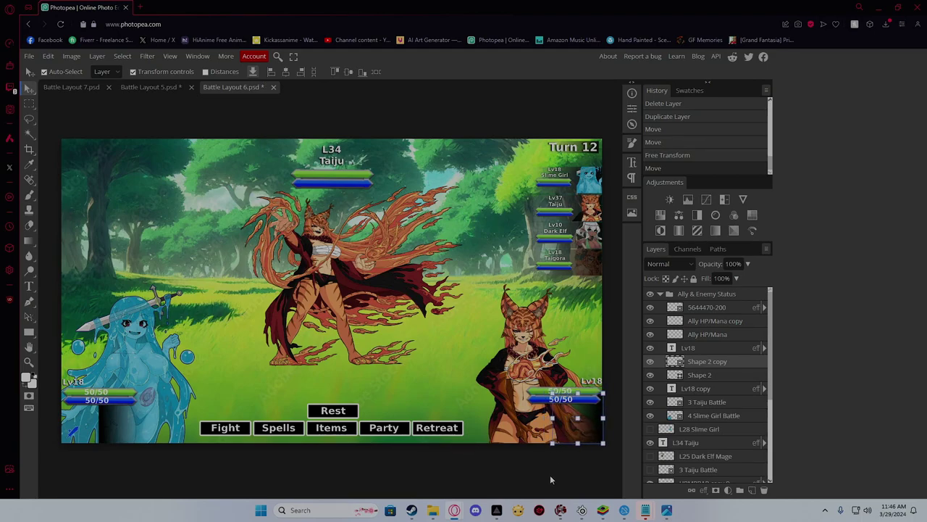
Nudge the Ally HP/Mana copy bars in the lower-right corner down, closer to the canvas's bottom edge
{"action": "left_click", "coordinate": [563, 392]}
{"action": "left_click", "coordinate": [560, 393]}
{"action": "left_click", "coordinate": [555, 401]}
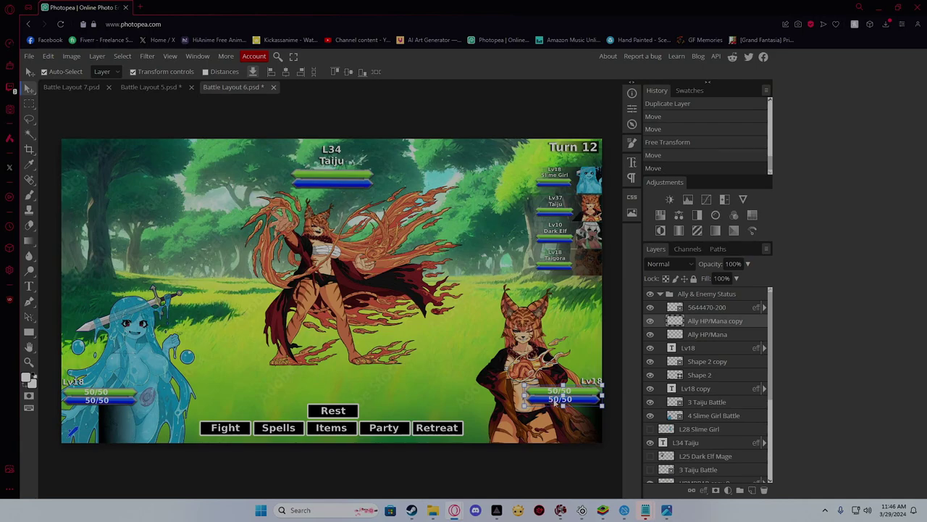
{"action": "key", "text": "Down"}
{"action": "key", "text": "Down"}
{"action": "key", "text": "Down"}
{"action": "key", "text": "Down"}
{"action": "key", "text": "Down"}
{"action": "key", "text": "Down"}
{"action": "key", "text": "Down"}
{"action": "key", "text": "Down"}
{"action": "key", "text": "Down"}
{"action": "key", "text": "Down"}
{"action": "key", "text": "Down"}
{"action": "key", "text": "Down"}
{"action": "key", "text": "Down"}
{"action": "key", "text": "Down"}
{"action": "key", "text": "Down"}
{"action": "scroll", "coordinate": [220, 486], "scroll_direction": "up", "scroll_amount": 1}
{"action": "left_click_drag", "start_coordinate": [220, 486], "coordinate": [141, 484]}
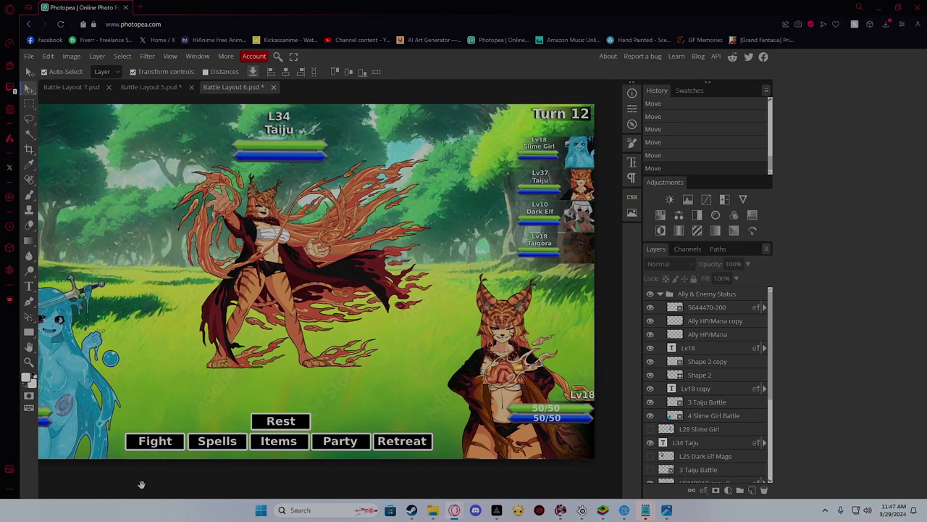
{"action": "left_click_drag", "start_coordinate": [140, 484], "coordinate": [212, 470]}
{"action": "scroll", "coordinate": [218, 456], "scroll_direction": "down", "scroll_amount": 1}
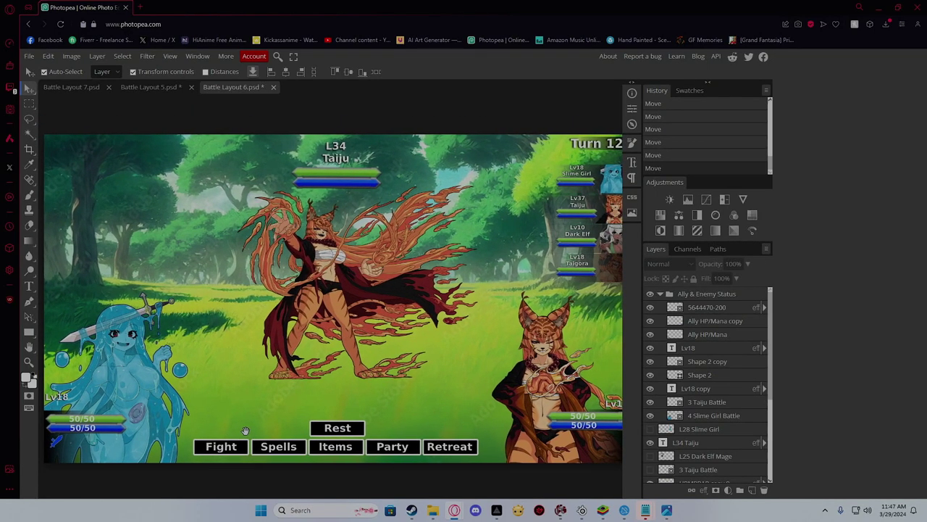
{"action": "left_click_drag", "start_coordinate": [249, 435], "coordinate": [240, 436]}
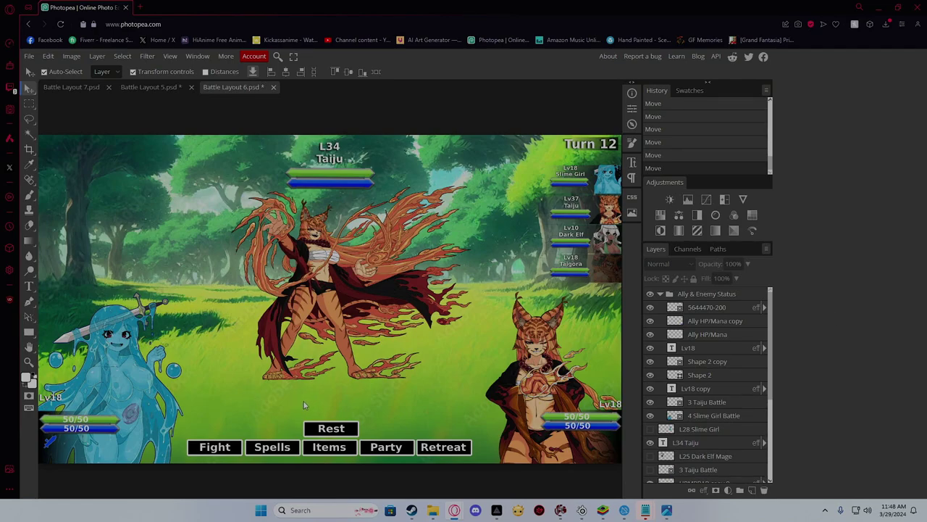
{"action": "left_click", "coordinate": [29, 286]}
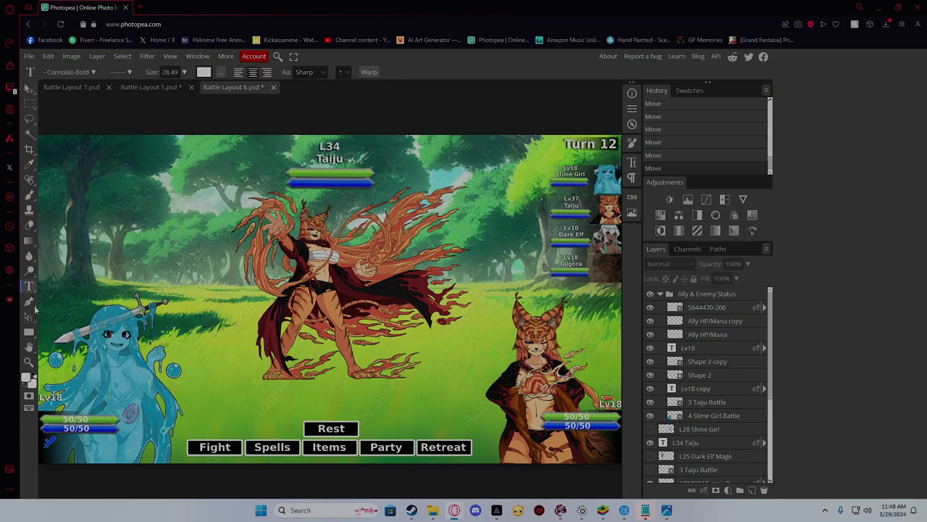
{"action": "left_click", "coordinate": [30, 87]}
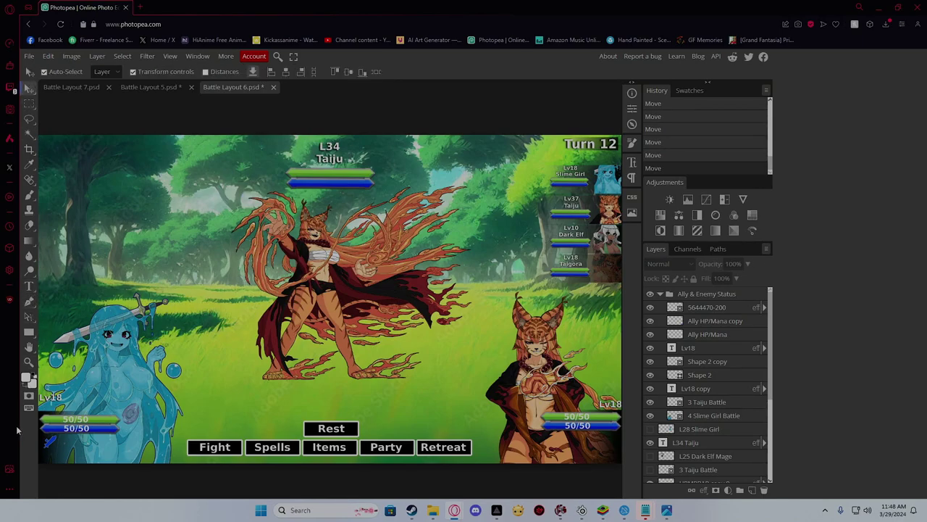
Nudge the lower-left Lv18 label down so it sits closer above the HP bar, level with the lower-right label
{"action": "left_click", "coordinate": [55, 398]}
{"action": "key", "text": "Down"}
{"action": "key", "text": "Down"}
{"action": "key", "text": "Down"}
{"action": "key", "text": "Down"}
{"action": "key", "text": "Down"}
{"action": "key", "text": "Down"}
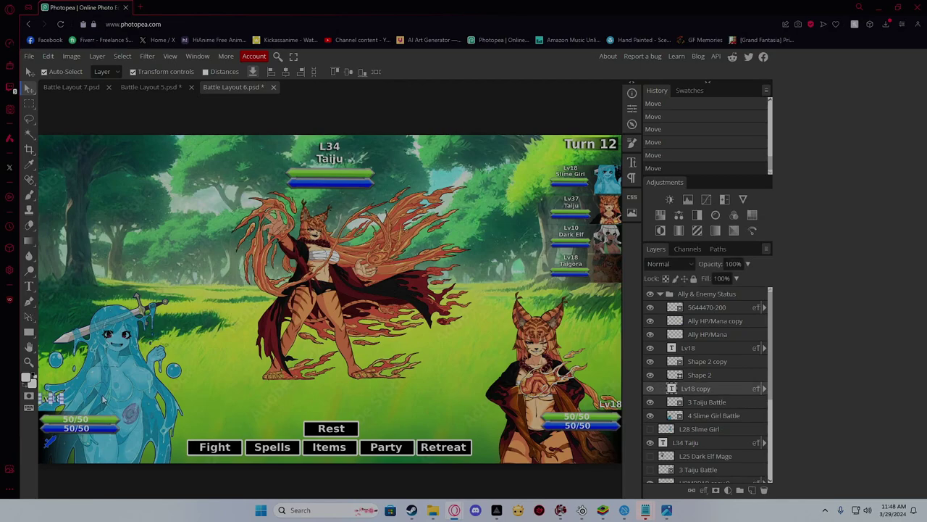
{"action": "key", "text": "Down"}
{"action": "left_click", "coordinate": [76, 442]}
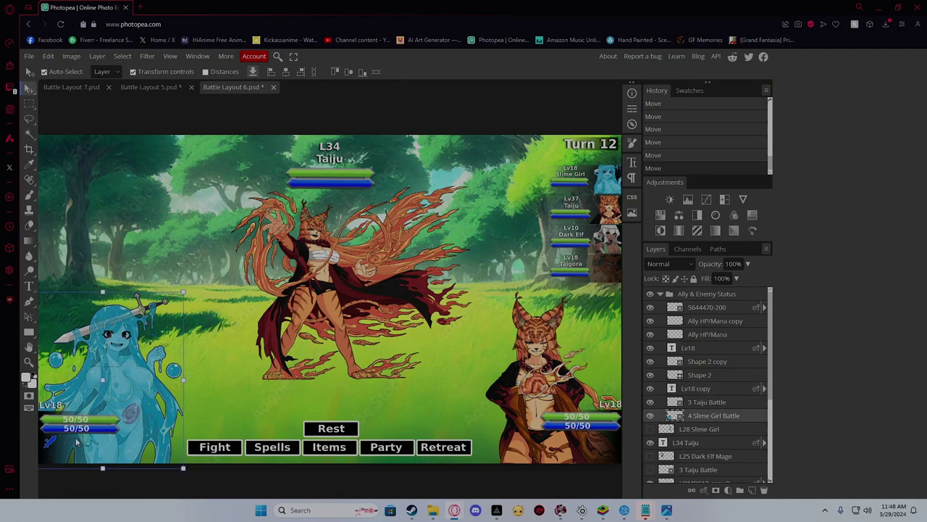
{"action": "left_click", "coordinate": [496, 453]}
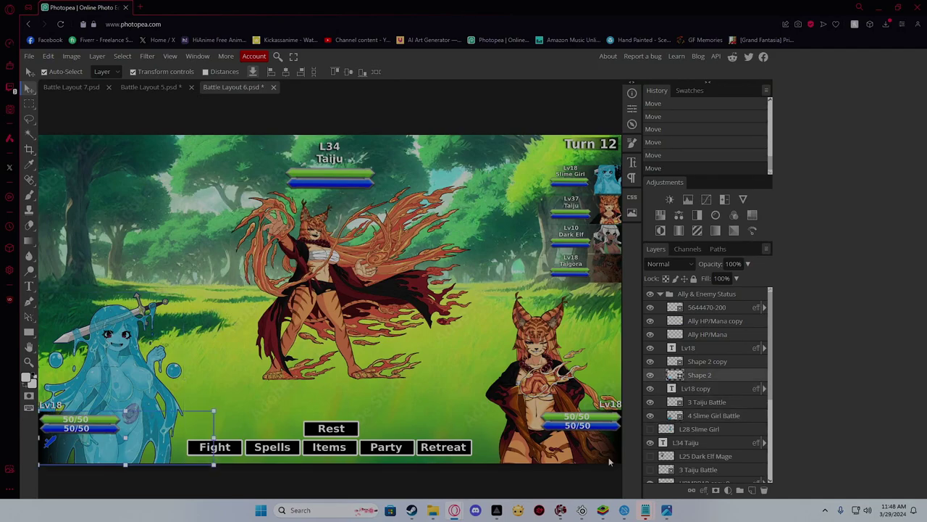
{"action": "left_click", "coordinate": [602, 461]}
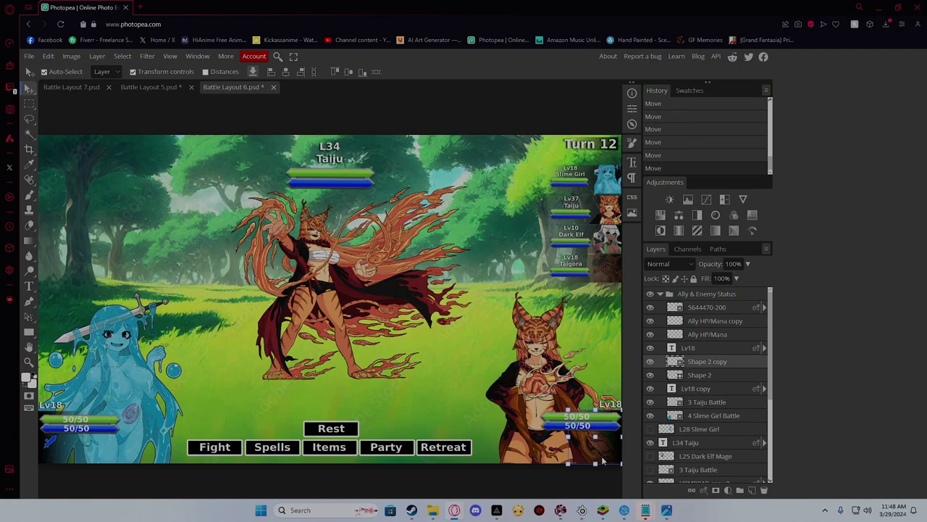
{"action": "left_click", "coordinate": [105, 458]}
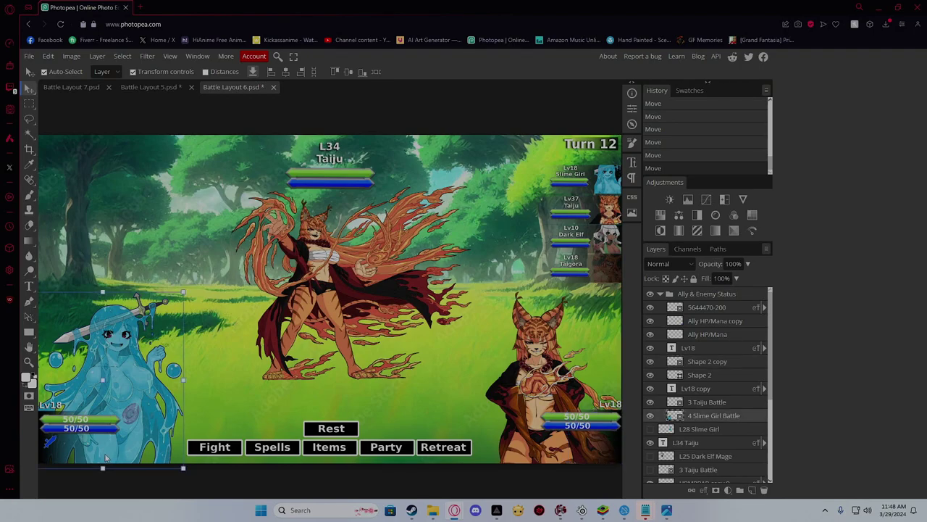
{"action": "left_click", "coordinate": [229, 353]}
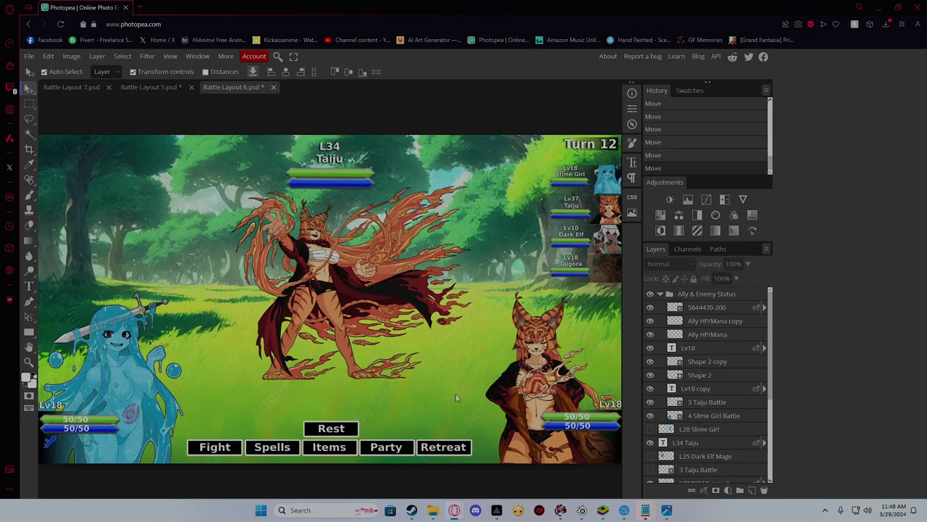
Save the Battle Layout 6 document
{"action": "key", "text": "ctrl+s"}
{"action": "left_click", "coordinate": [29, 285]}
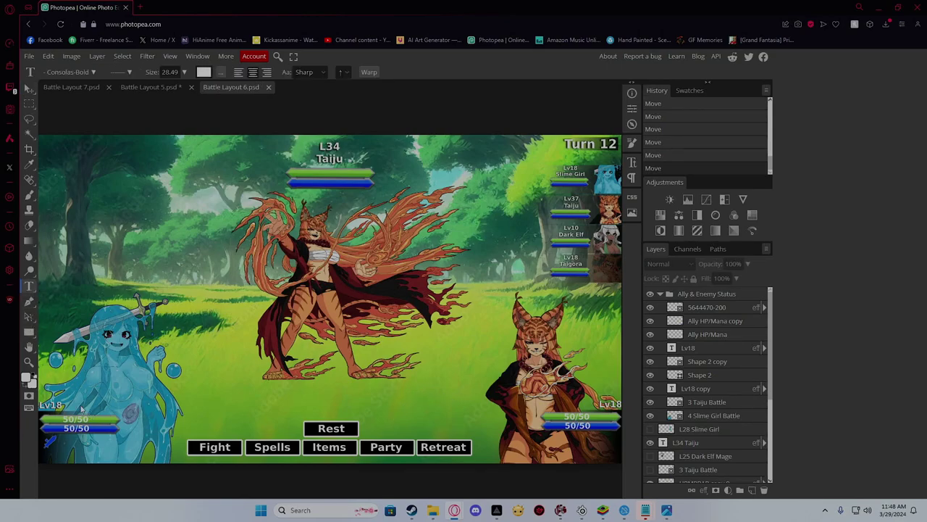
{"action": "left_click_drag", "start_coordinate": [67, 405], "coordinate": [122, 411]}
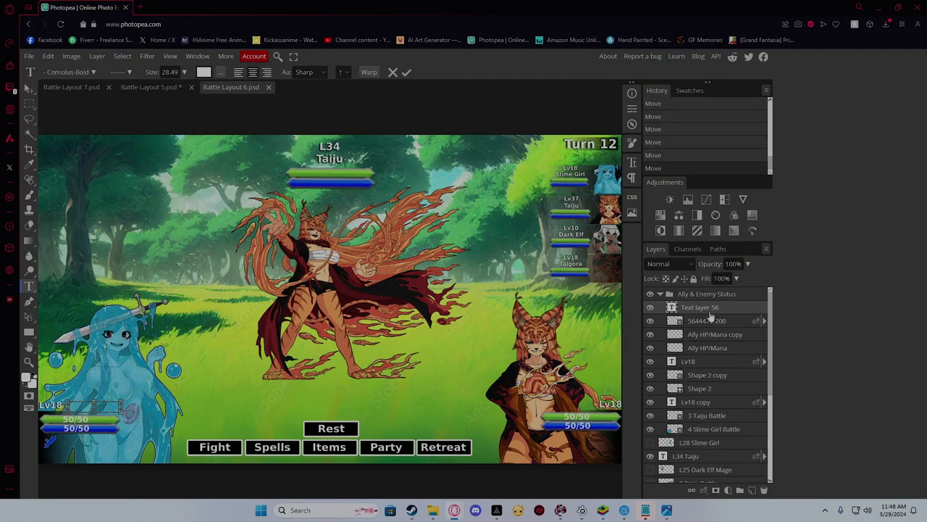
{"action": "key", "text": "Escape"}
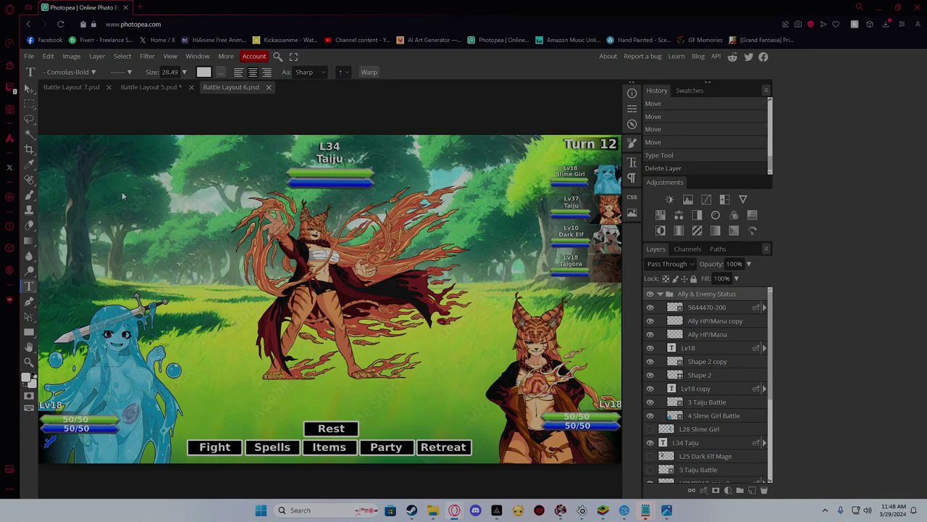
Nudge the lower-left Lv18 label up to leave room for a name line above the HP bar
{"action": "left_click", "coordinate": [34, 95]}
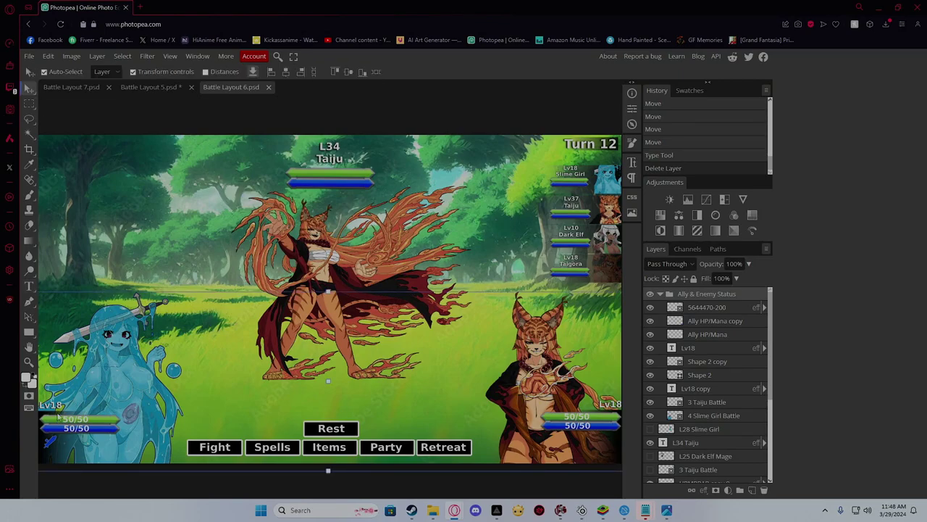
{"action": "left_click", "coordinate": [56, 410]}
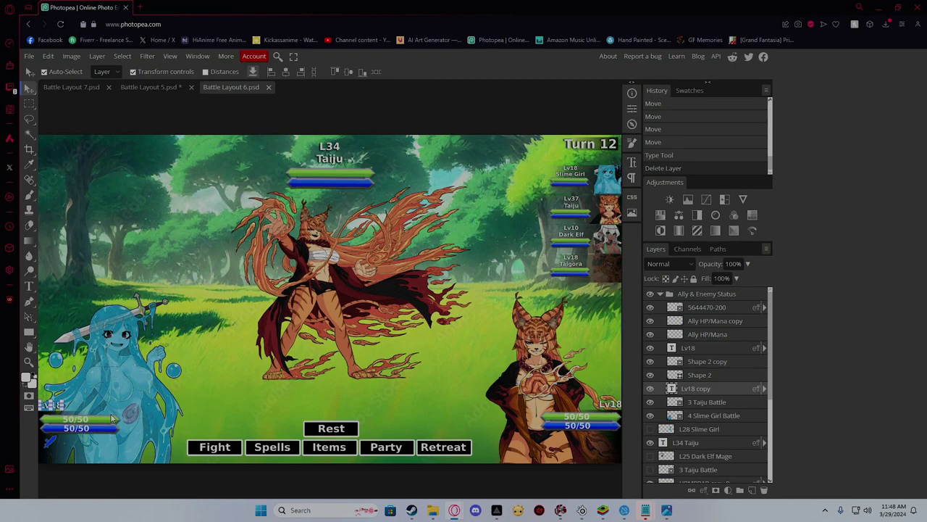
{"action": "key", "text": "Left"}
{"action": "key", "text": "Up"}
{"action": "key", "text": "Up"}
{"action": "key", "text": "Up"}
{"action": "key", "text": "Up"}
{"action": "key", "text": "Up"}
{"action": "key", "text": "Up"}
{"action": "key", "text": "Up"}
{"action": "key", "text": "Up"}
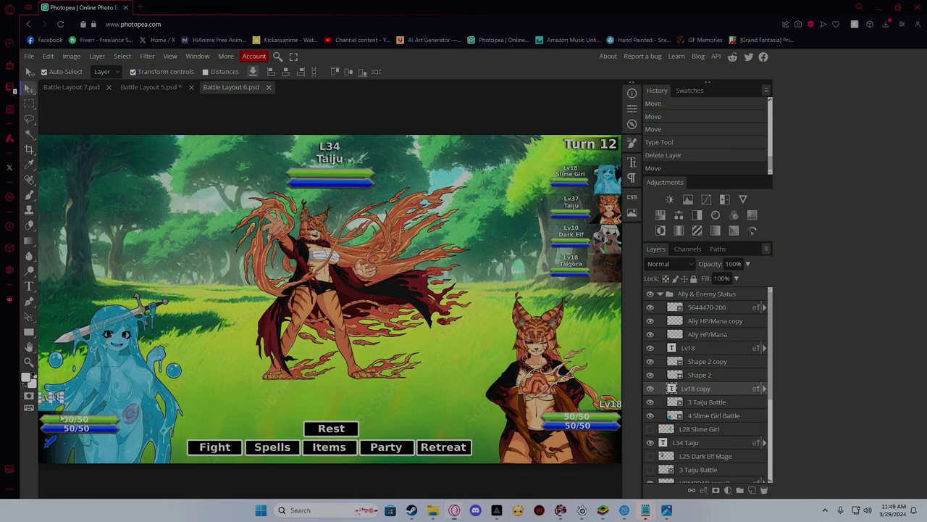
Add a text label reading "Slime Girl" between the lower-left Lv18 label and the HP bar
{"action": "left_click", "coordinate": [29, 286]}
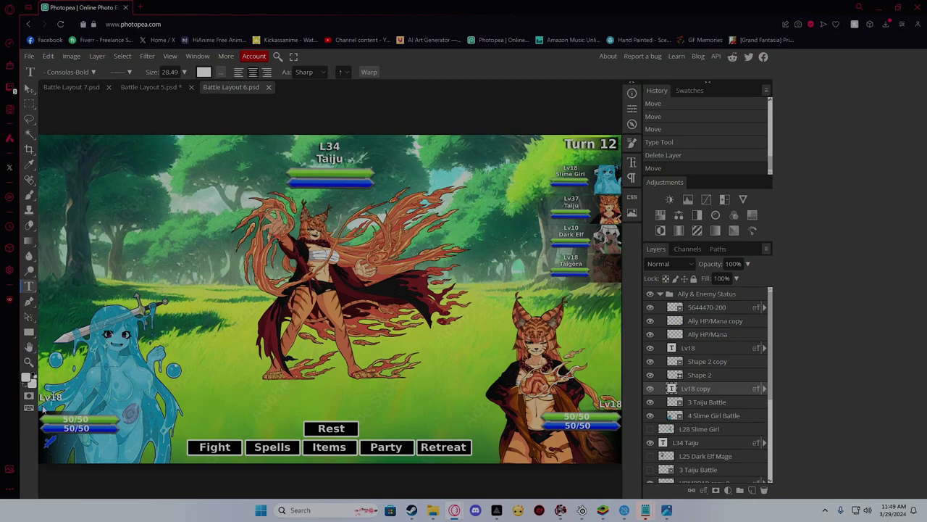
{"action": "left_click_drag", "start_coordinate": [41, 406], "coordinate": [99, 416]}
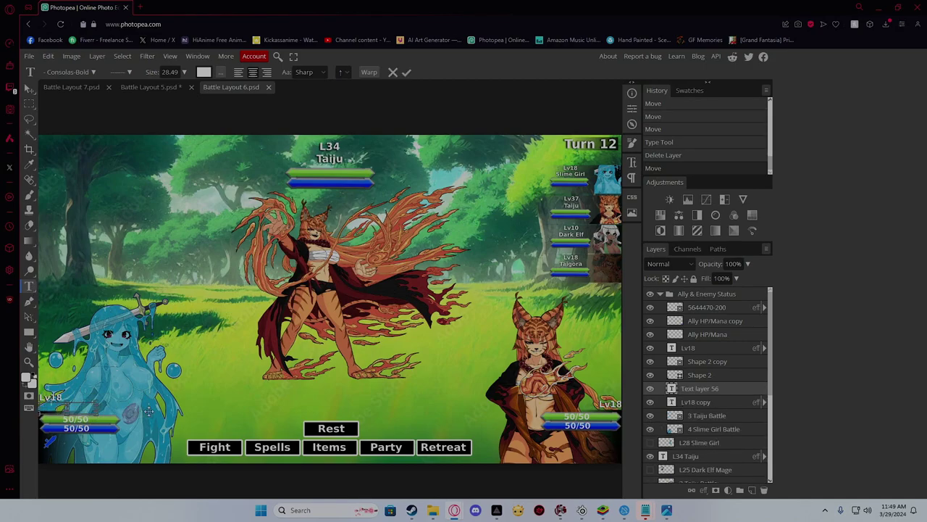
{"action": "type", "text": "Slime Girl"}
{"action": "left_click", "coordinate": [29, 88]}
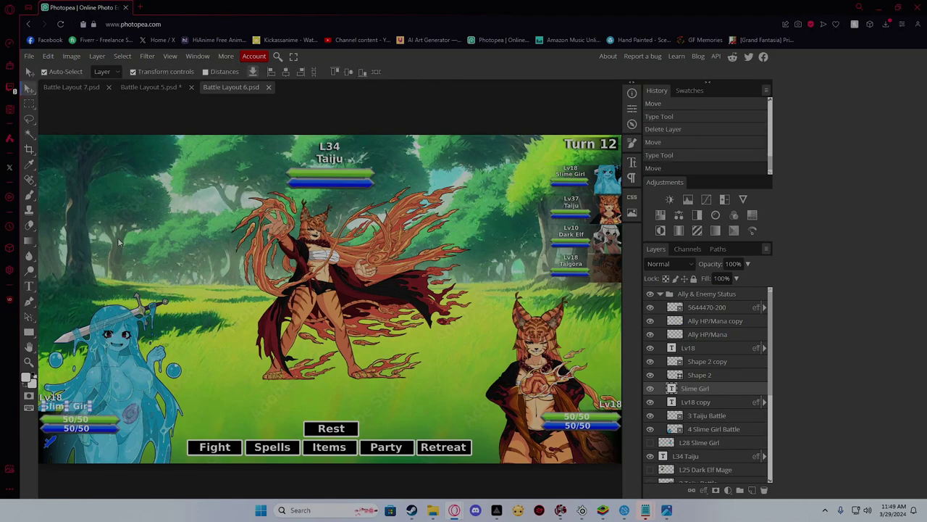
{"action": "left_click", "coordinate": [210, 353]}
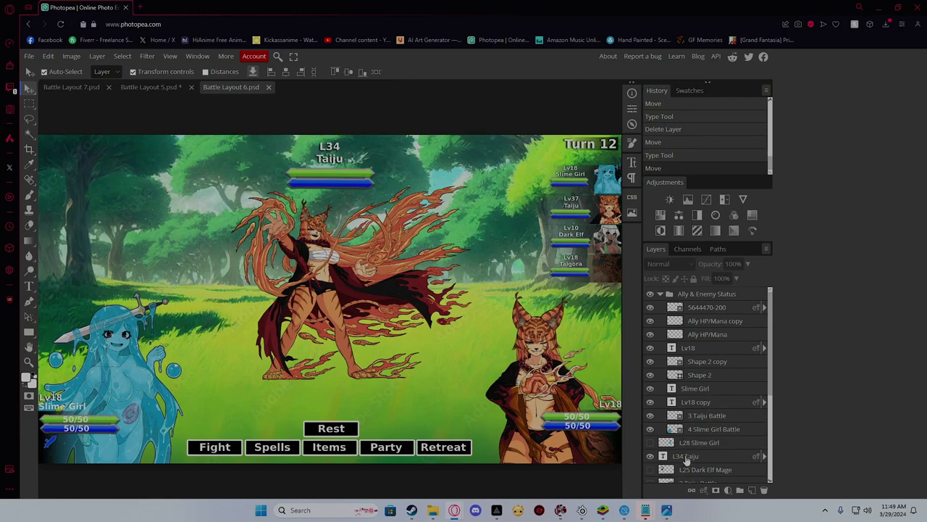
Apply a Drop Shadow layer style to the lower-left Slime Girl label
{"action": "left_click", "coordinate": [696, 443]}
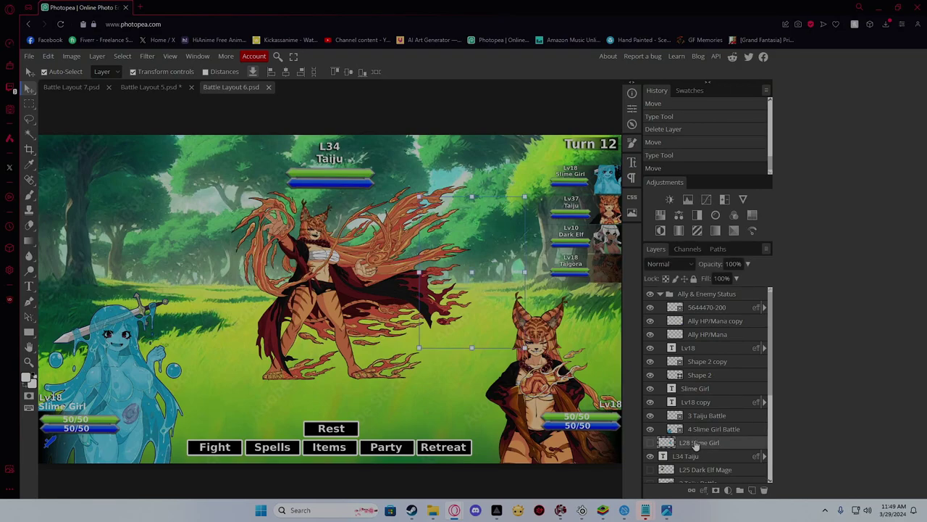
{"action": "left_click", "coordinate": [693, 431]}
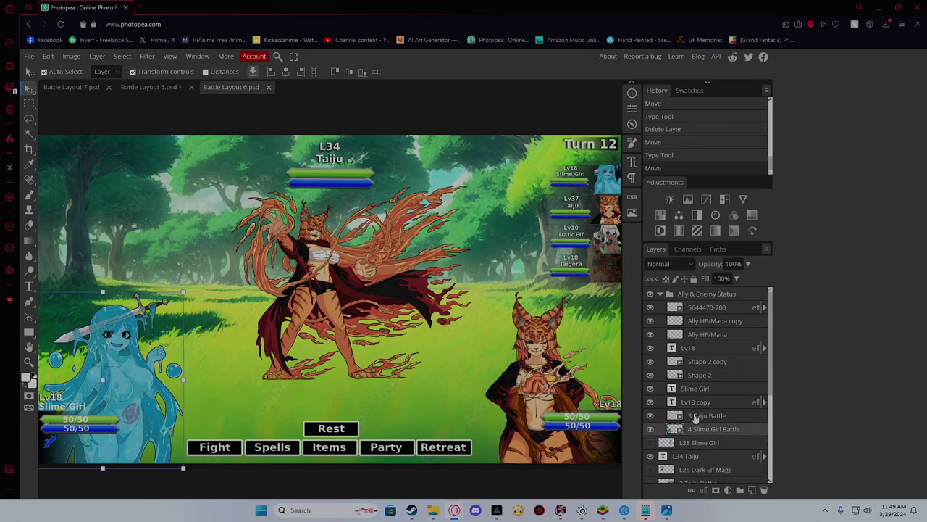
{"action": "left_click", "coordinate": [699, 390]}
{"action": "right_click", "coordinate": [697, 394]}
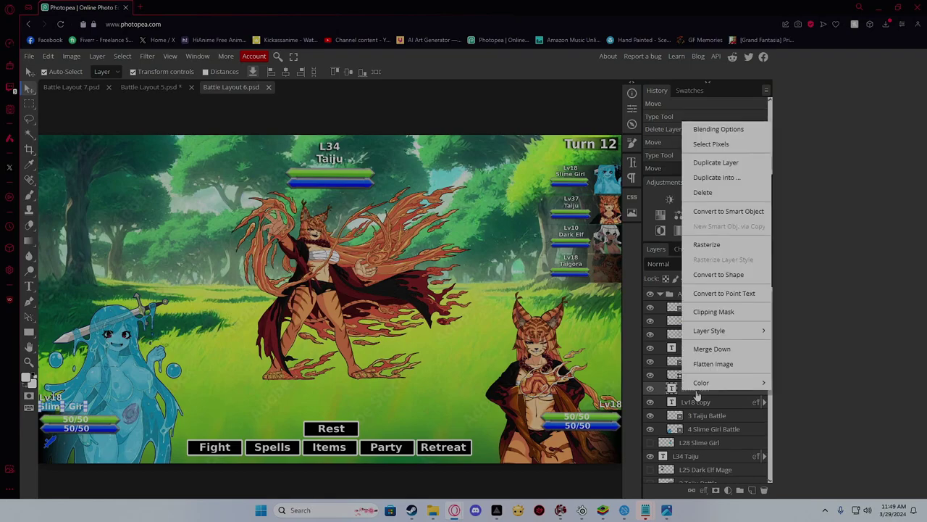
{"action": "left_click", "coordinate": [696, 128]}
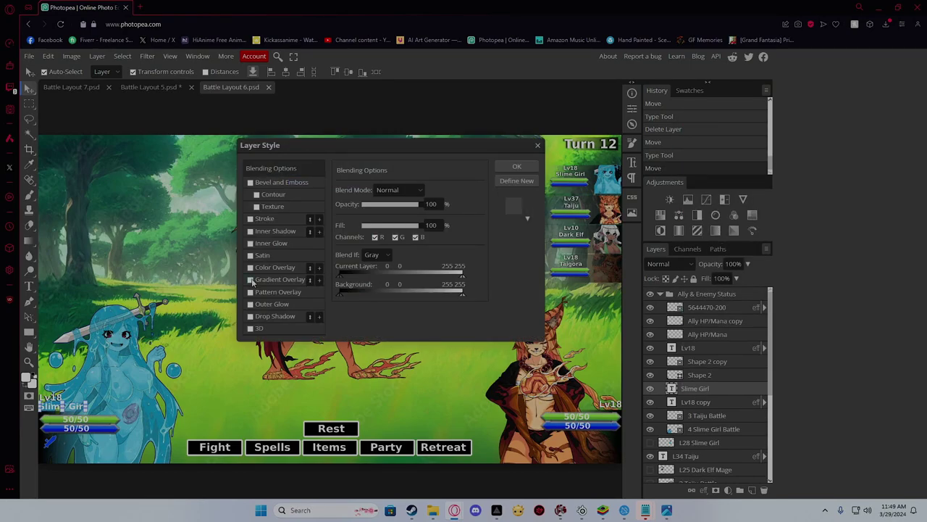
{"action": "left_click", "coordinate": [249, 317]}
{"action": "left_click", "coordinate": [517, 166]}
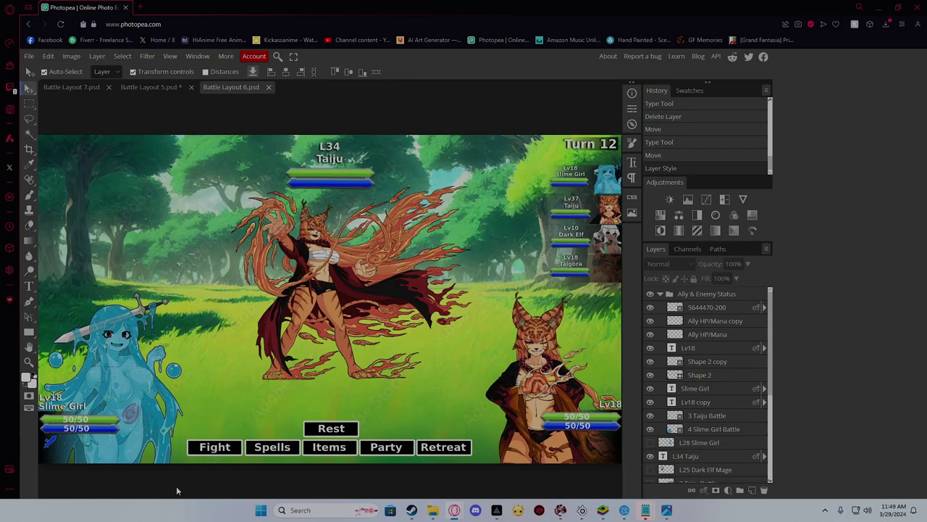
Move the lower-right Lv18 label up so it sits level with the lower-left Lv18 label
{"action": "left_click", "coordinate": [558, 376]}
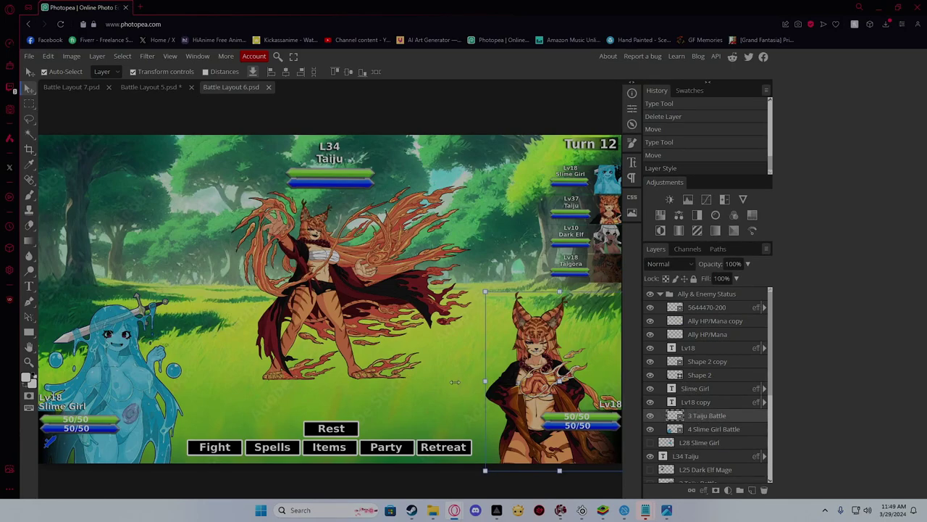
{"action": "left_click_drag", "start_coordinate": [590, 403], "coordinate": [610, 410]}
{"action": "left_click", "coordinate": [403, 485]}
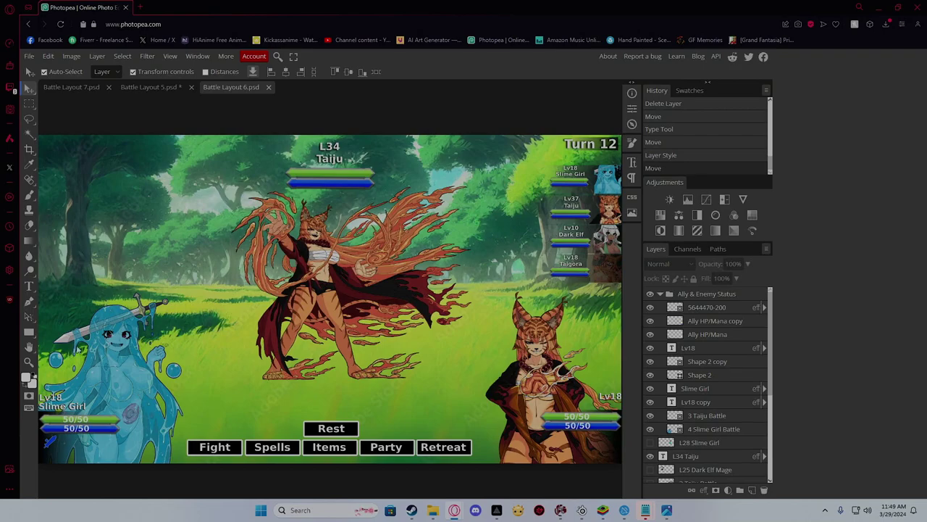
{"action": "key", "text": "t"}
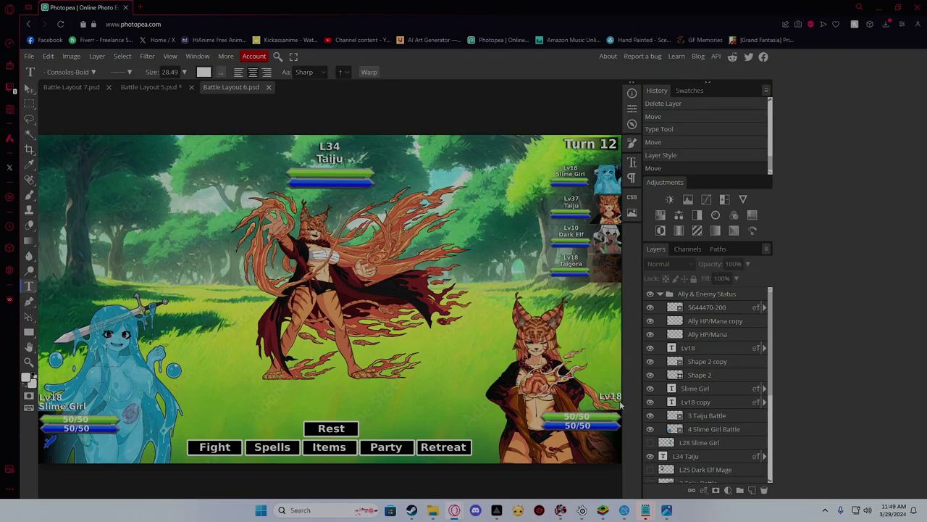
{"action": "left_click", "coordinate": [587, 408]}
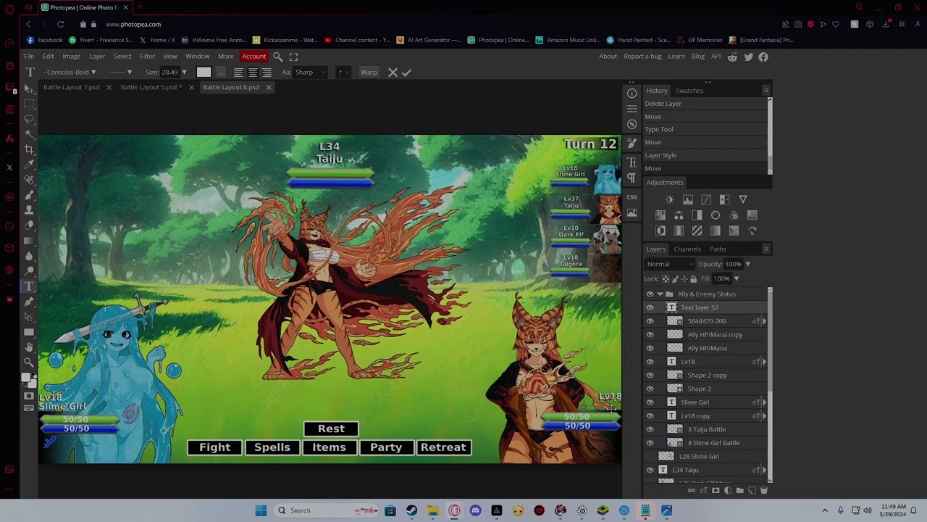
{"action": "key", "text": "Escape"}
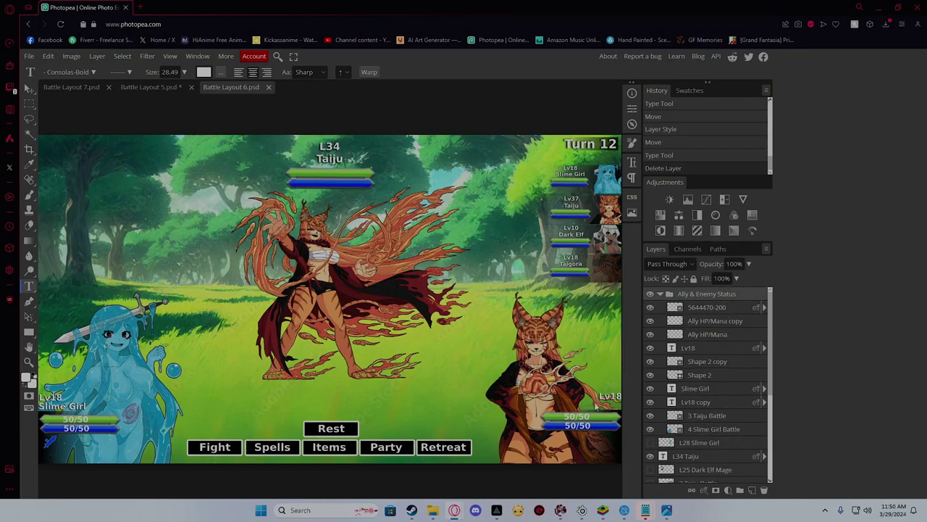
Add a right-aligned text label reading "Taiju" between the lower-right Lv18 label and the HP bar
{"action": "left_click", "coordinate": [578, 403]}
{"action": "left_click", "coordinate": [622, 413]}
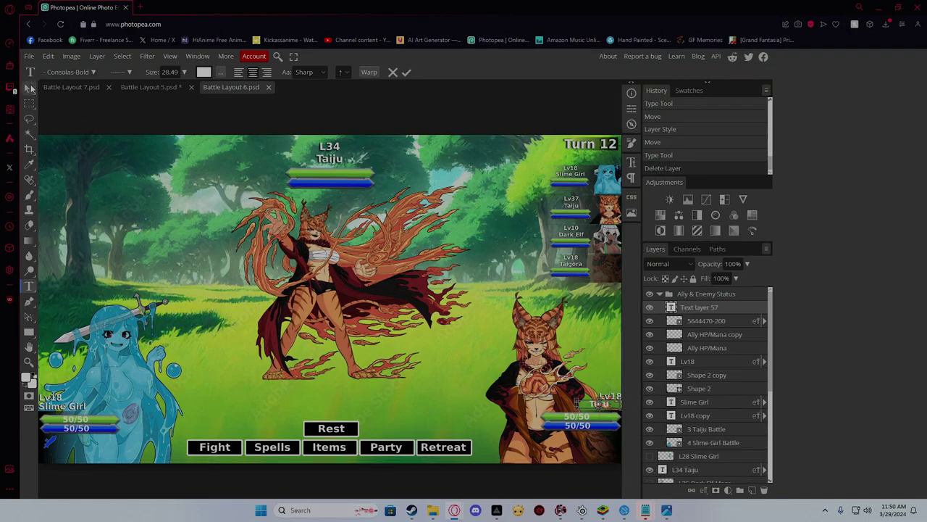
{"action": "left_click", "coordinate": [29, 88]}
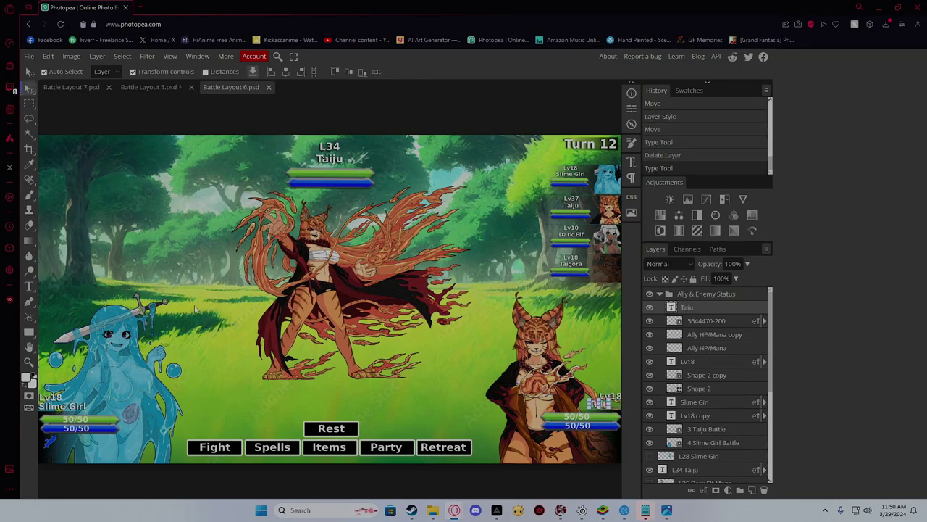
{"action": "left_click", "coordinate": [29, 287]}
{"action": "left_click", "coordinate": [601, 402]}
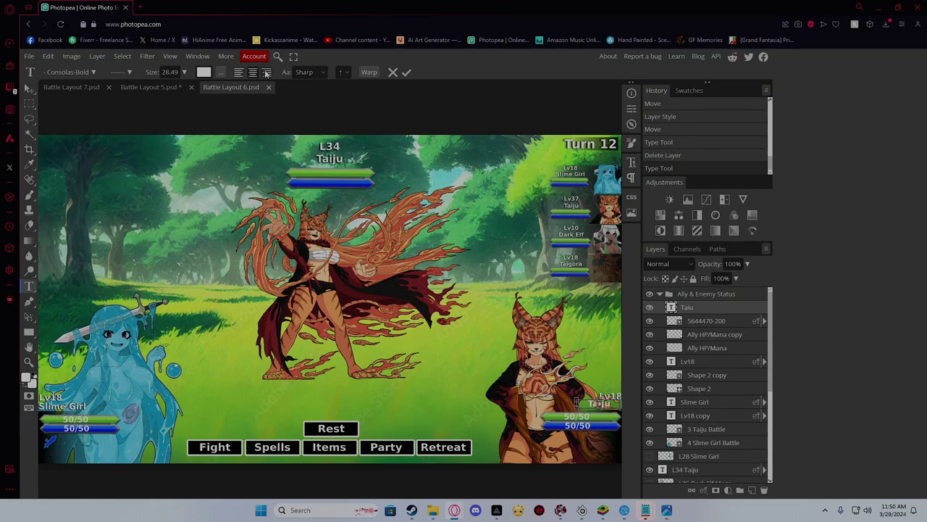
{"action": "left_click", "coordinate": [29, 88]}
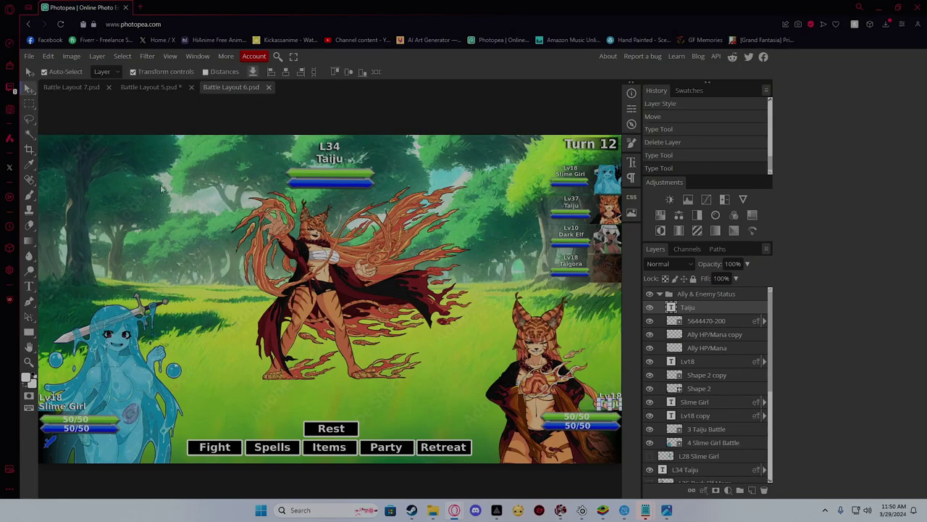
Adjust the position of the lower-right Taiju label so it sits directly under Lv18 and just above the HP bar
{"action": "scroll", "coordinate": [597, 448], "scroll_direction": "up", "scroll_amount": 2}
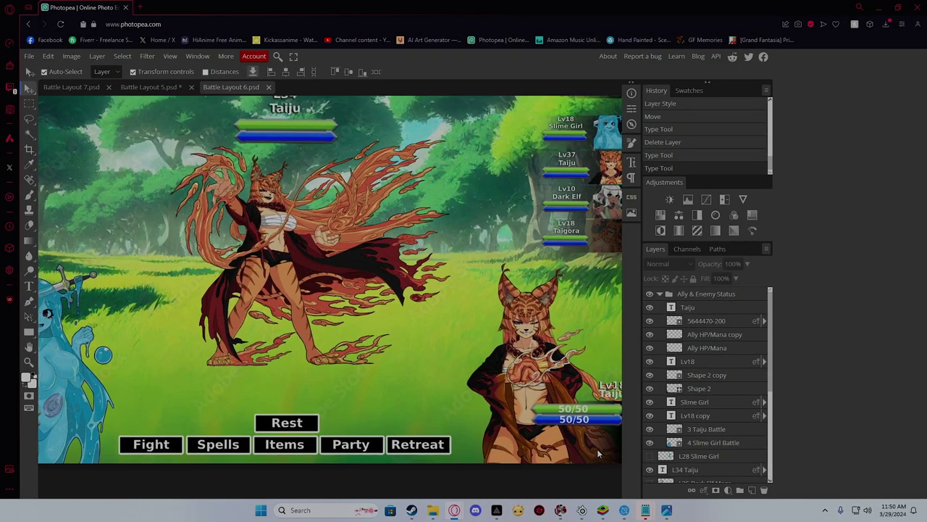
{"action": "scroll", "coordinate": [597, 449], "scroll_direction": "down", "scroll_amount": 2}
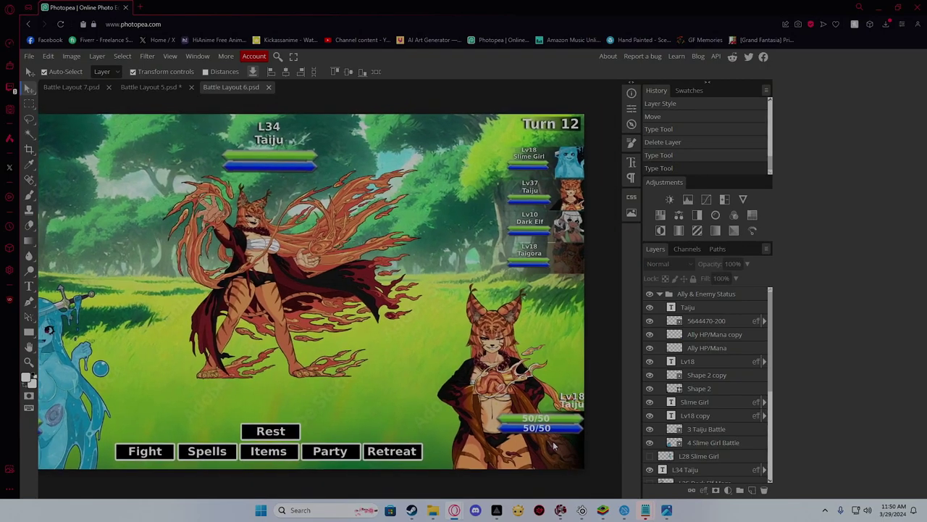
{"action": "scroll", "coordinate": [554, 441], "scroll_direction": "up", "scroll_amount": 3}
{"action": "left_click_drag", "start_coordinate": [571, 406], "coordinate": [573, 408]}
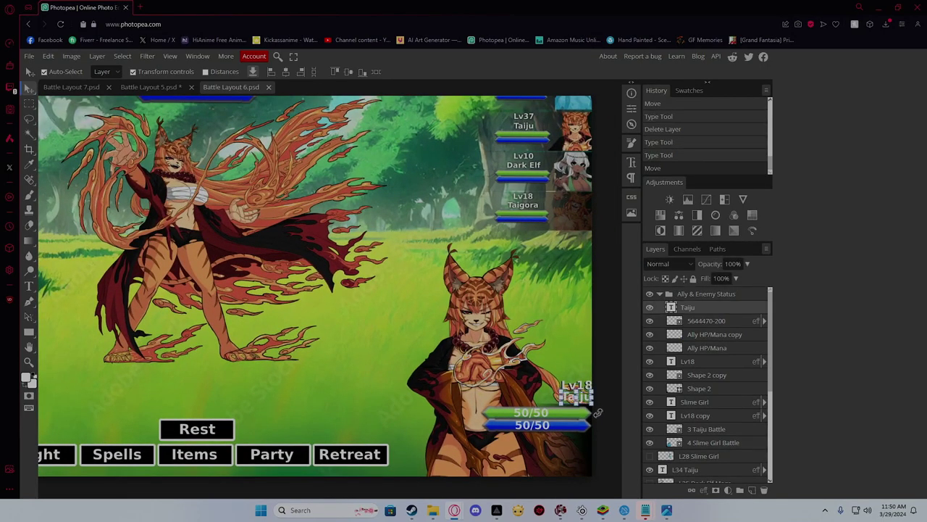
{"action": "left_click", "coordinate": [599, 420]}
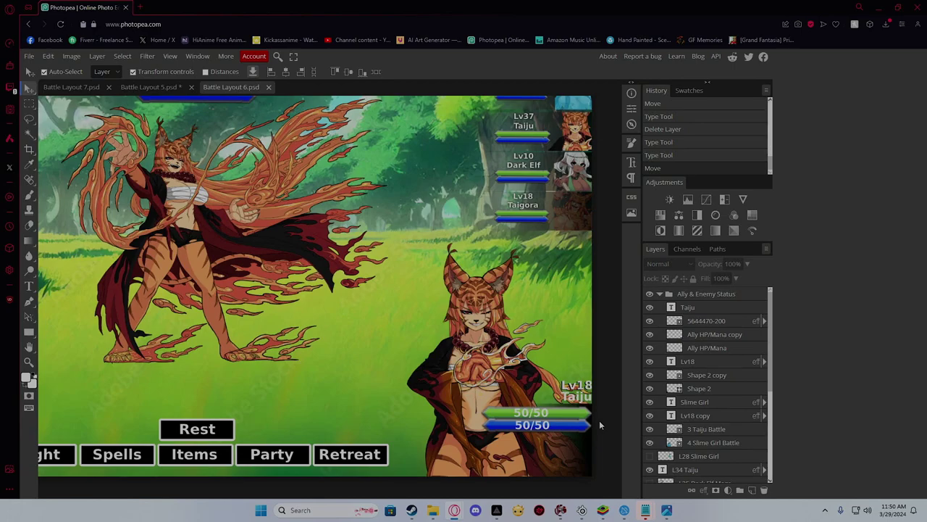
Apply a Drop Shadow layer style to the lower-right Taiju label
{"action": "right_click", "coordinate": [701, 310]}
{"action": "left_click", "coordinate": [644, 238]}
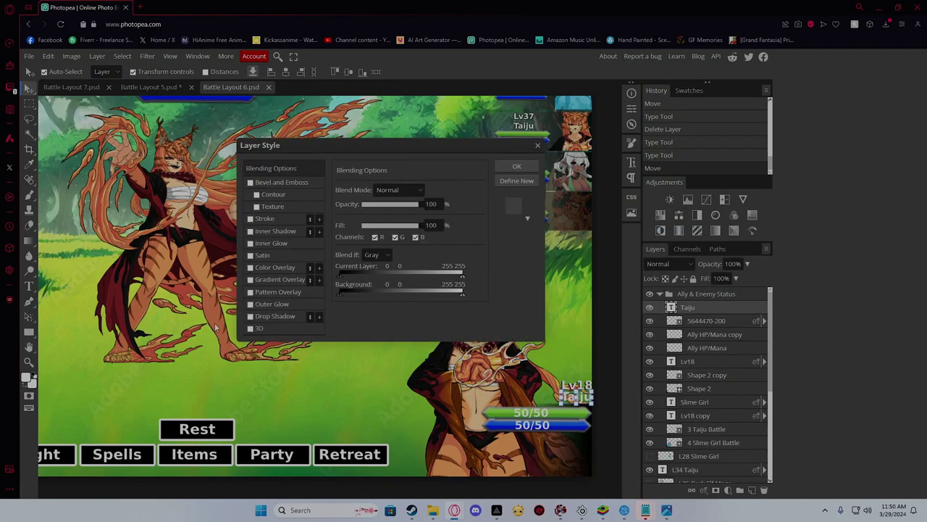
{"action": "left_click", "coordinate": [250, 316]}
{"action": "left_click", "coordinate": [516, 166]}
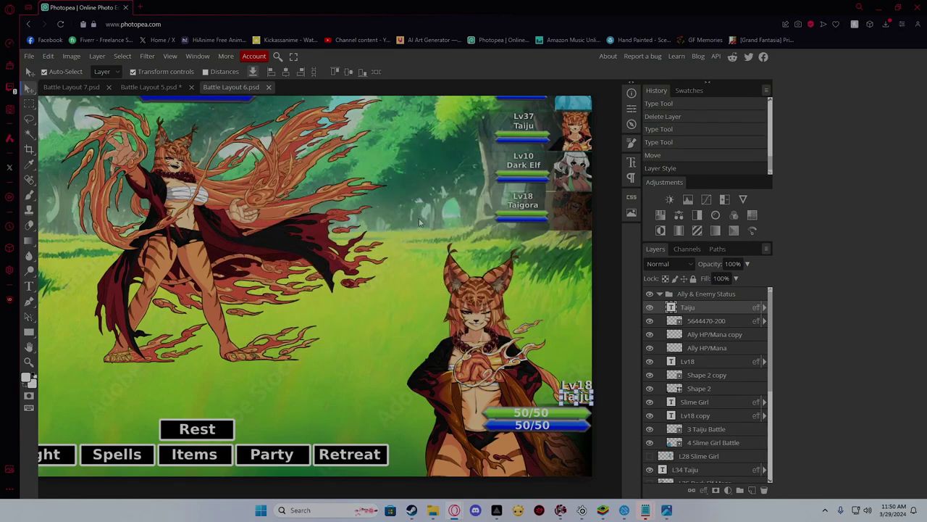
Save the Battle Layout 6 document with the new ally name labels and deselect the Taiju label
{"action": "scroll", "coordinate": [377, 279], "scroll_direction": "down", "scroll_amount": 3}
{"action": "left_click_drag", "start_coordinate": [369, 290], "coordinate": [440, 322]}
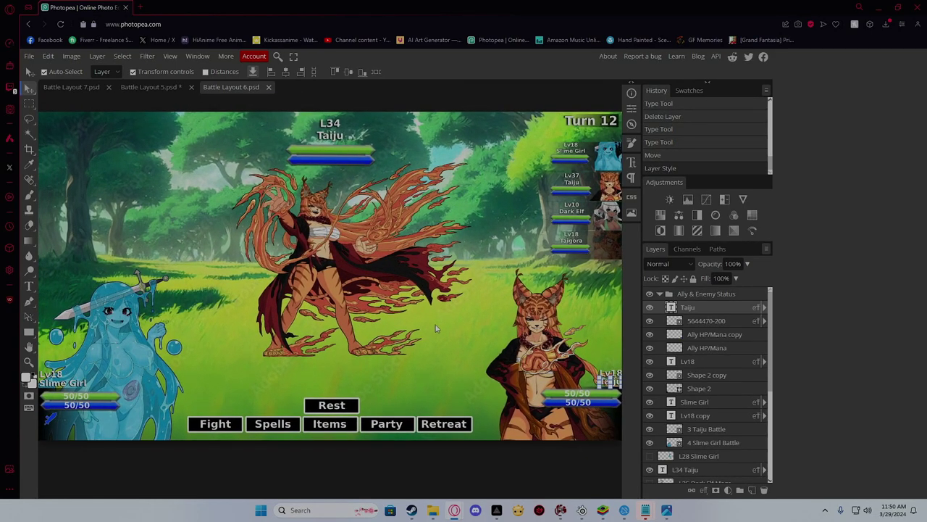
{"action": "scroll", "coordinate": [435, 328], "scroll_direction": "down", "scroll_amount": 1}
{"action": "key", "text": "ctrl+s"}
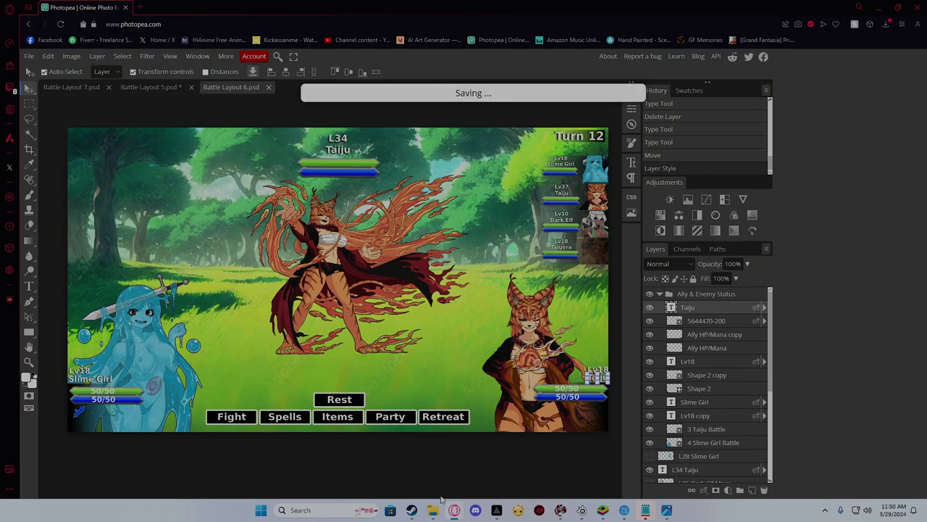
{"action": "left_click", "coordinate": [405, 466]}
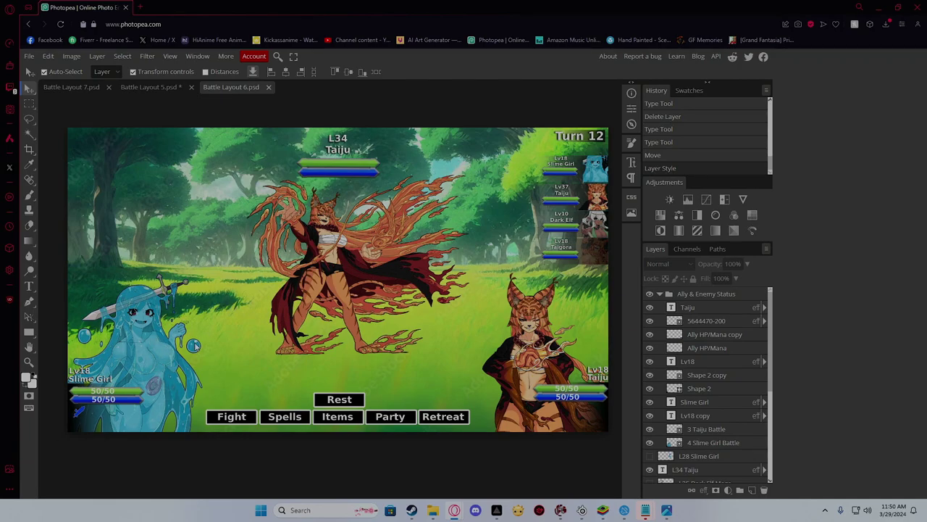
Collapse the Ally & Enemy Status group in the layer list
{"action": "scroll", "coordinate": [713, 382], "scroll_direction": "down", "scroll_amount": 1}
{"action": "scroll", "coordinate": [664, 358], "scroll_direction": "up", "scroll_amount": 1}
{"action": "left_click", "coordinate": [661, 293]}
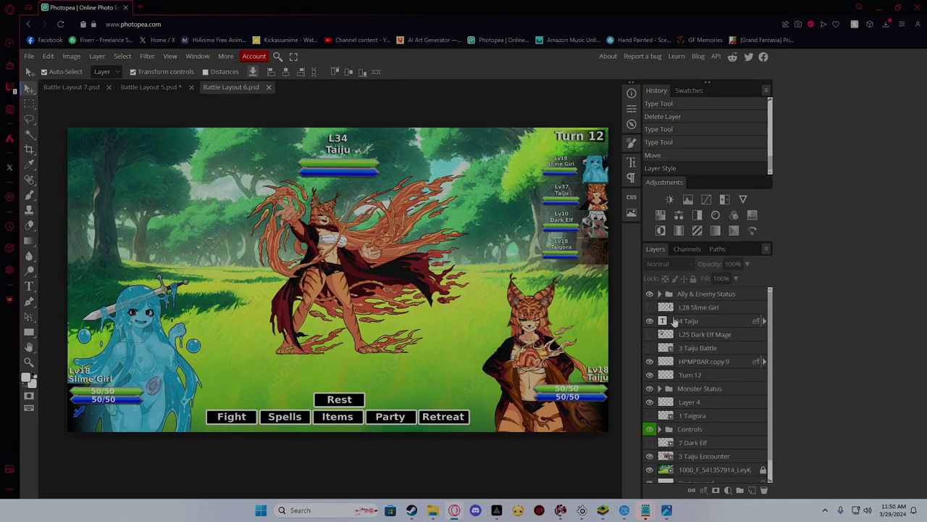
{"action": "scroll", "coordinate": [663, 440], "scroll_direction": "down", "scroll_amount": 1}
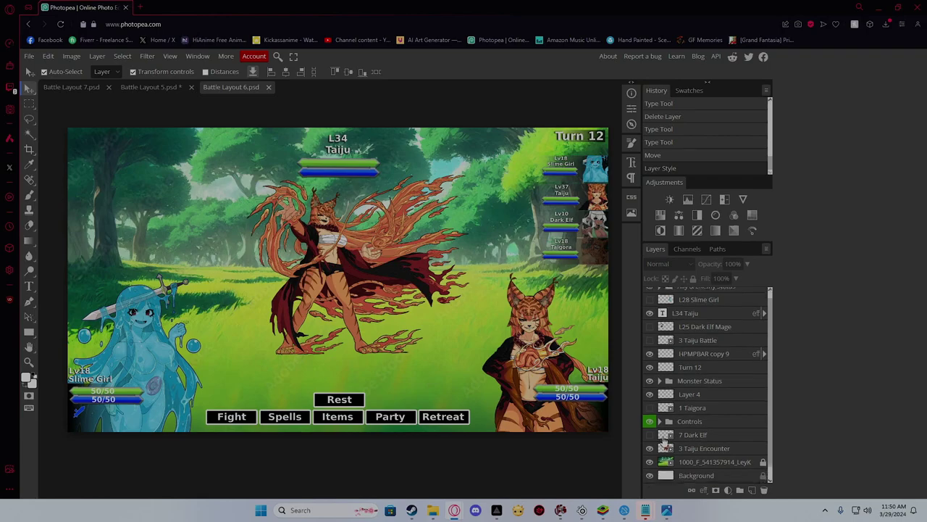
Give the Monster Status layer group a blue color tag
{"action": "scroll", "coordinate": [674, 431], "scroll_direction": "up", "scroll_amount": 1}
{"action": "scroll", "coordinate": [676, 428], "scroll_direction": "down", "scroll_amount": 1}
{"action": "scroll", "coordinate": [676, 429], "scroll_direction": "up", "scroll_amount": 1}
{"action": "scroll", "coordinate": [676, 429], "scroll_direction": "down", "scroll_amount": 1}
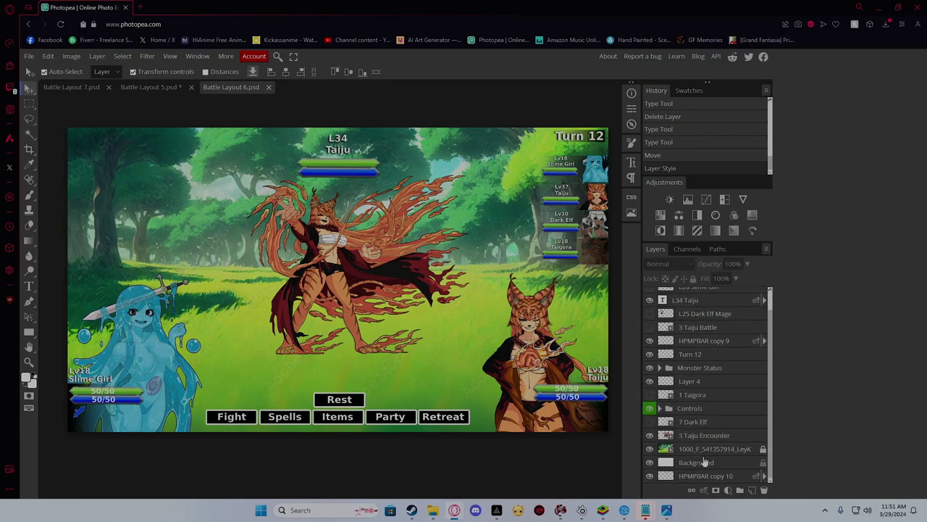
{"action": "right_click", "coordinate": [674, 368]}
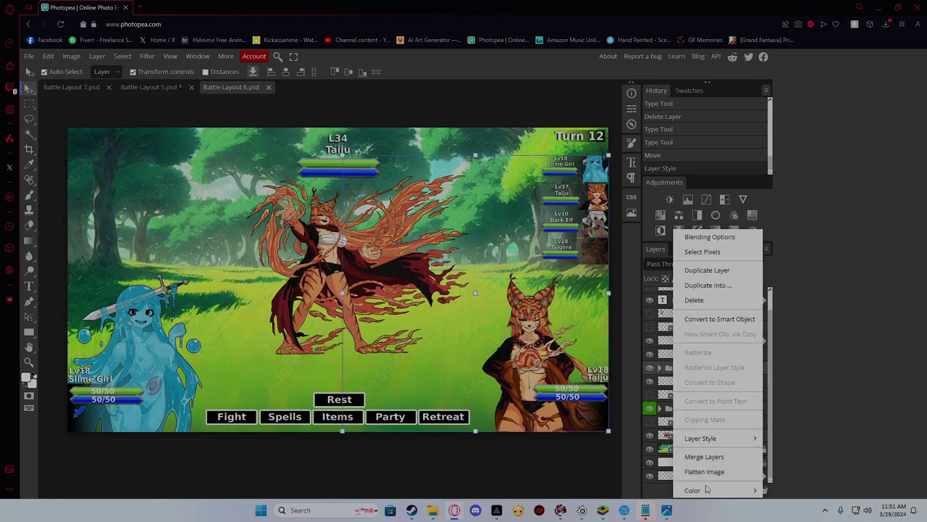
{"action": "mouse_move", "coordinate": [725, 490]}
{"action": "left_click", "coordinate": [733, 442]}
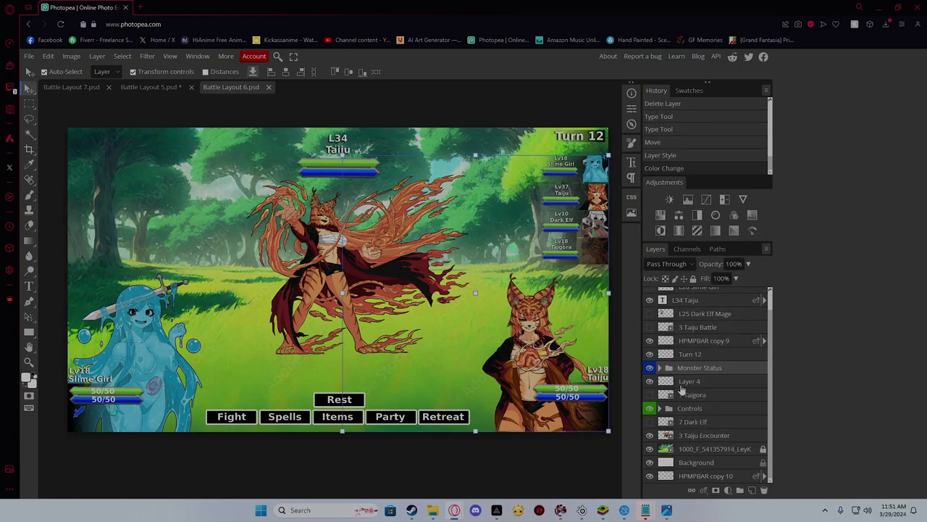
Examine the layers inside the Monster Status group, including the Dark Elf label and portraits, and collapse the group again
{"action": "left_click", "coordinate": [670, 368]}
{"action": "scroll", "coordinate": [672, 428], "scroll_direction": "down", "scroll_amount": 2}
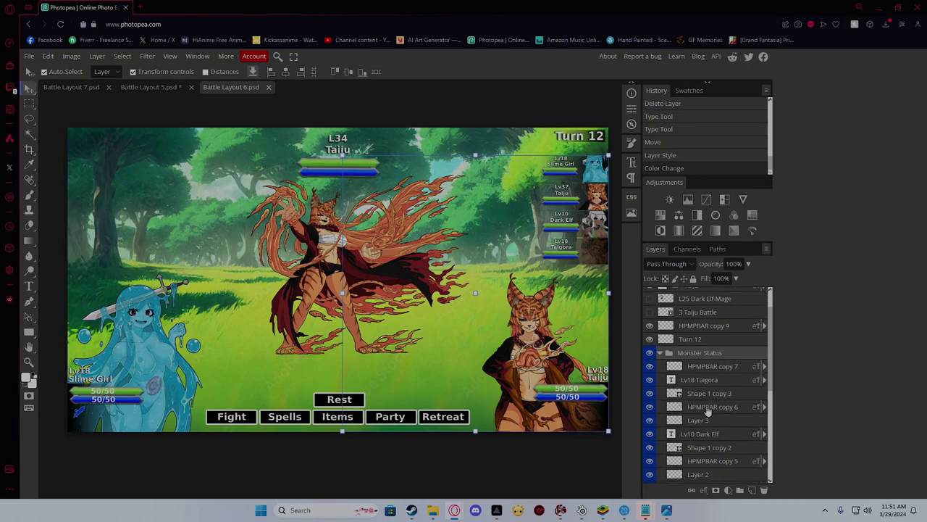
{"action": "scroll", "coordinate": [664, 429], "scroll_direction": "down", "scroll_amount": 1}
{"action": "scroll", "coordinate": [664, 429], "scroll_direction": "down", "scroll_amount": 1}
{"action": "scroll", "coordinate": [681, 421], "scroll_direction": "up", "scroll_amount": 3}
{"action": "scroll", "coordinate": [689, 413], "scroll_direction": "up", "scroll_amount": 3}
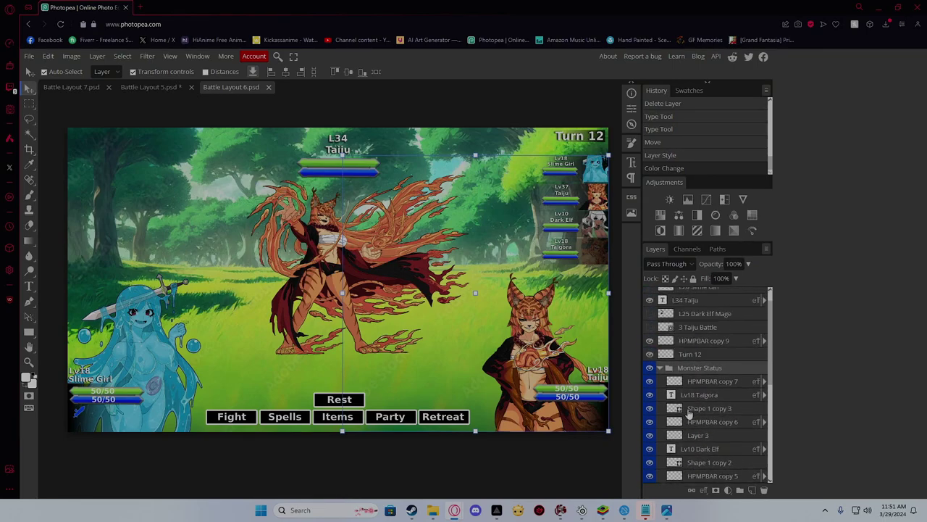
{"action": "scroll", "coordinate": [701, 407], "scroll_direction": "down", "scroll_amount": 2}
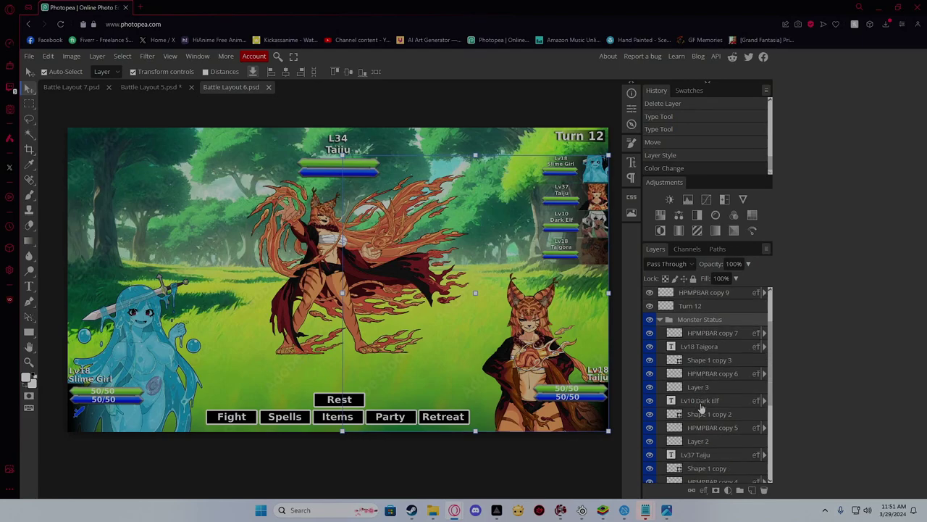
{"action": "left_click", "coordinate": [698, 401]}
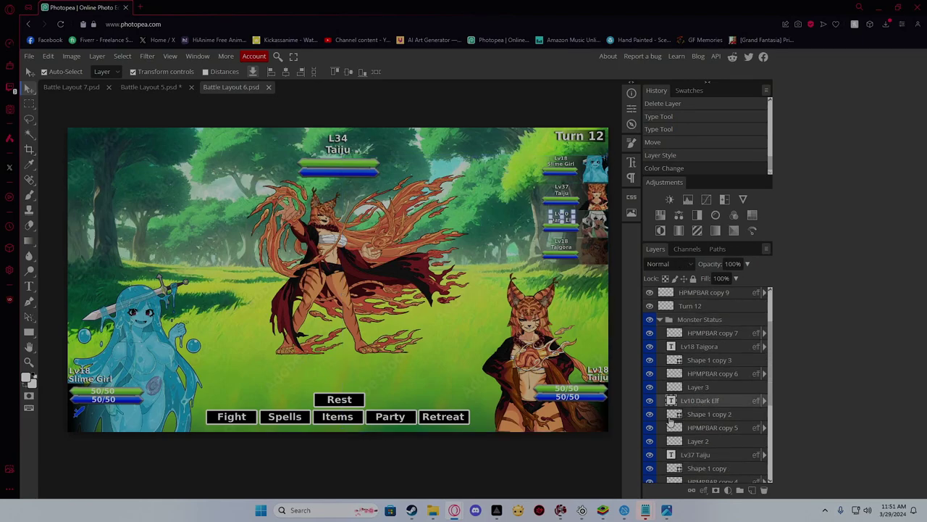
{"action": "left_click", "coordinate": [698, 417]}
{"action": "left_click", "coordinate": [695, 444]}
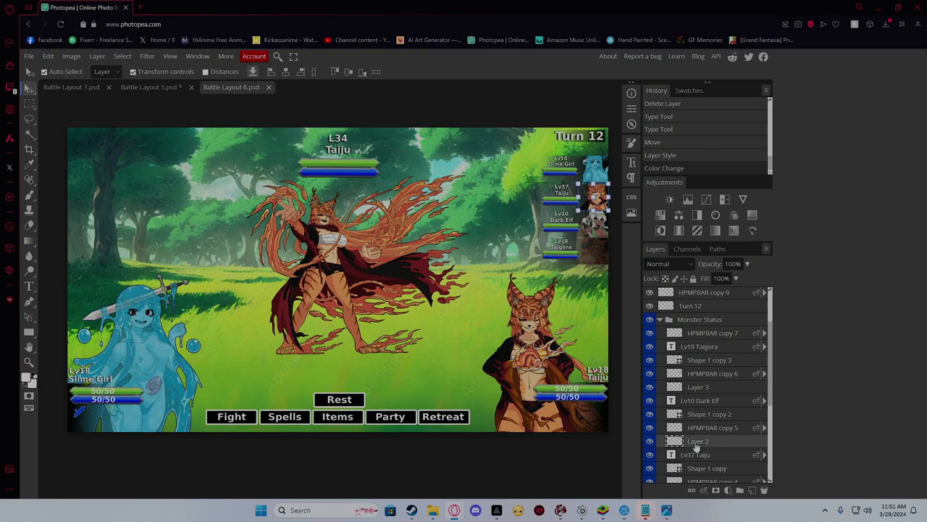
{"action": "left_click", "coordinate": [660, 322]}
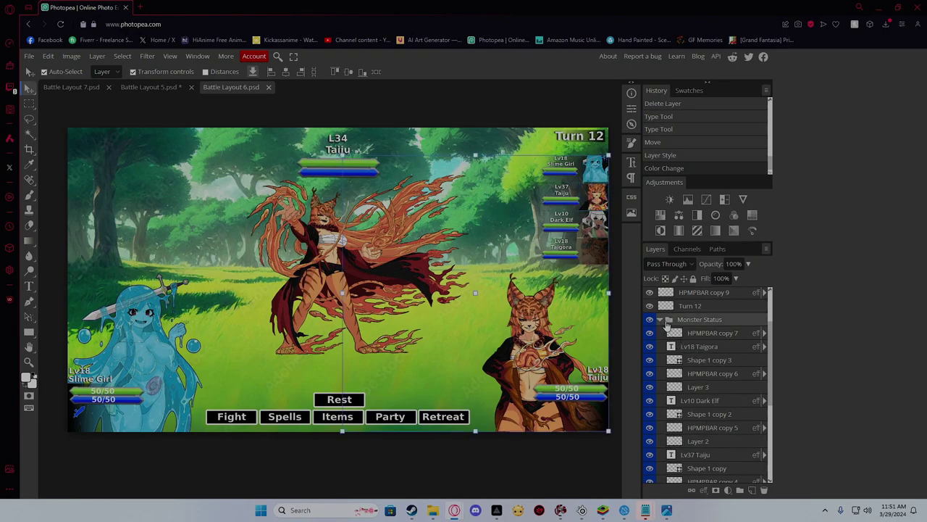
{"action": "left_click", "coordinate": [659, 320]}
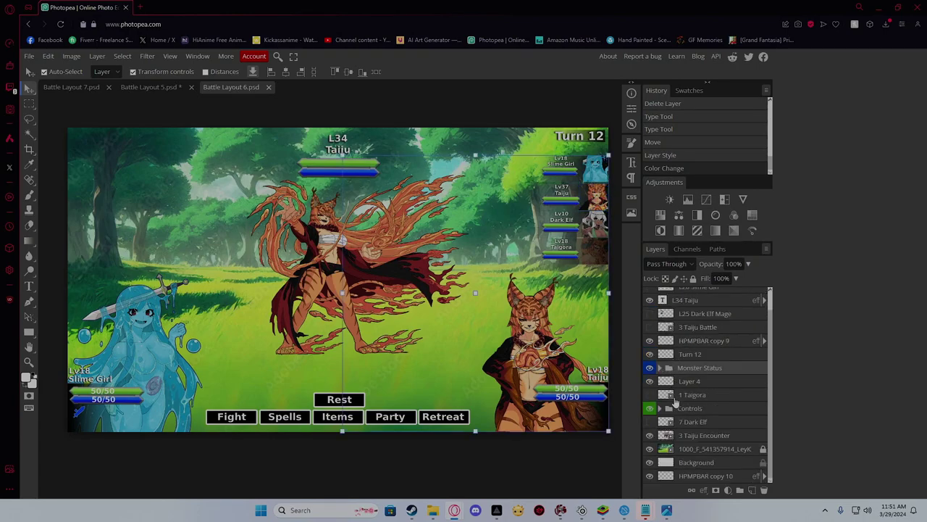
Make the L25 Dark Elf Mage layer visible beside the Taiju enemy
{"action": "scroll", "coordinate": [675, 402], "scroll_direction": "up", "scroll_amount": 1}
{"action": "left_click", "coordinate": [701, 335]}
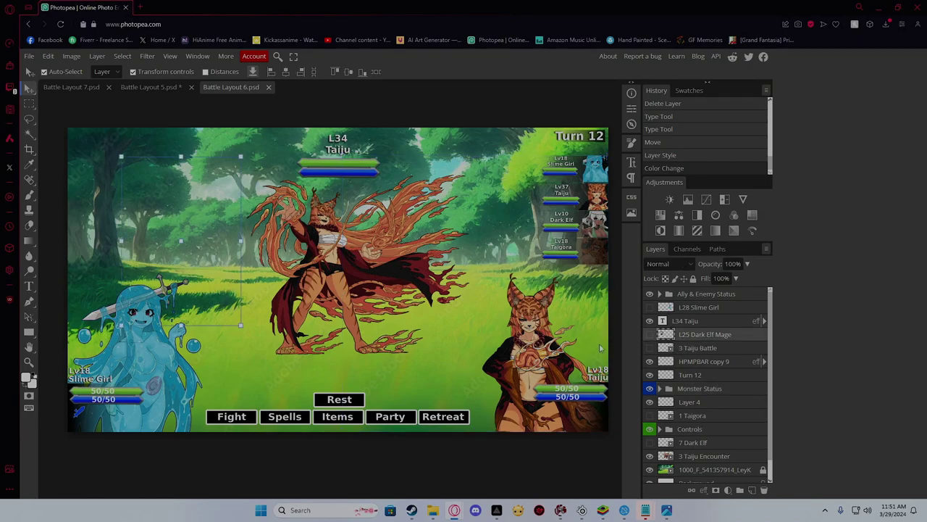
{"action": "left_click", "coordinate": [650, 336]}
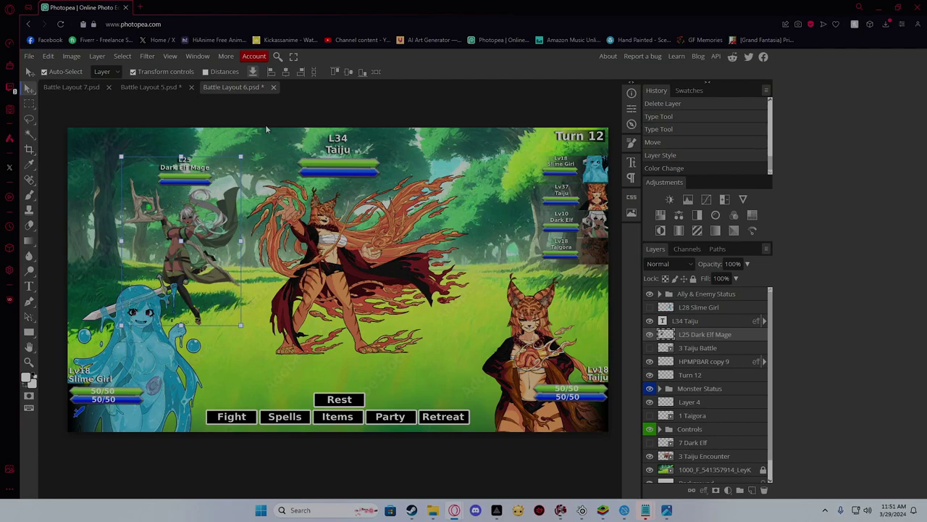
Scale the central Taiju enemy with its L34 label and bars to 74.23% and move the set right, to X 1300 px, Y 378 px
{"action": "left_click", "coordinate": [274, 290]}
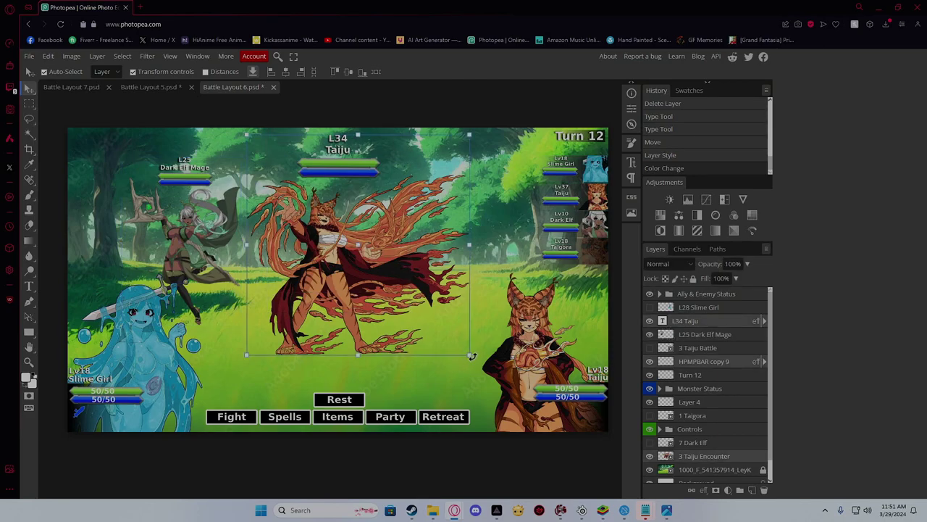
{"action": "left_click_drag", "start_coordinate": [472, 357], "coordinate": [403, 312]}
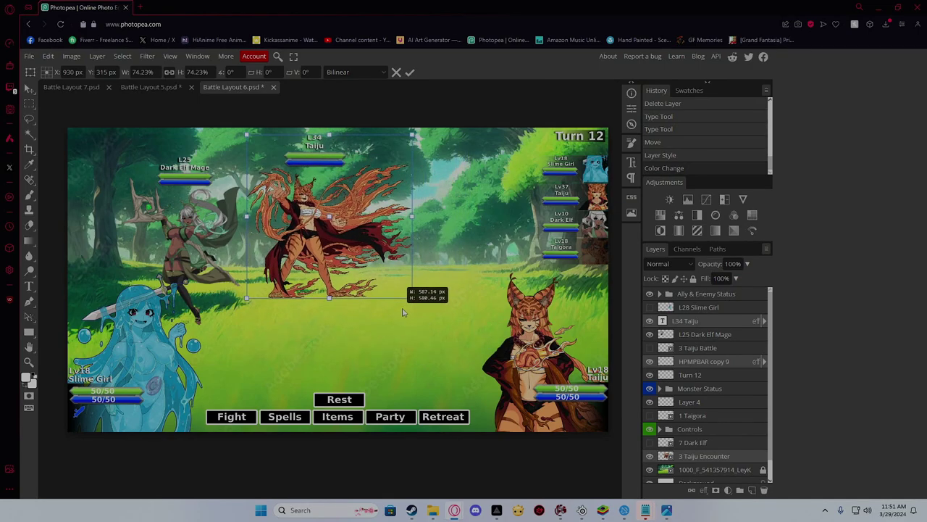
{"action": "left_click_drag", "start_coordinate": [297, 243], "coordinate": [401, 262]}
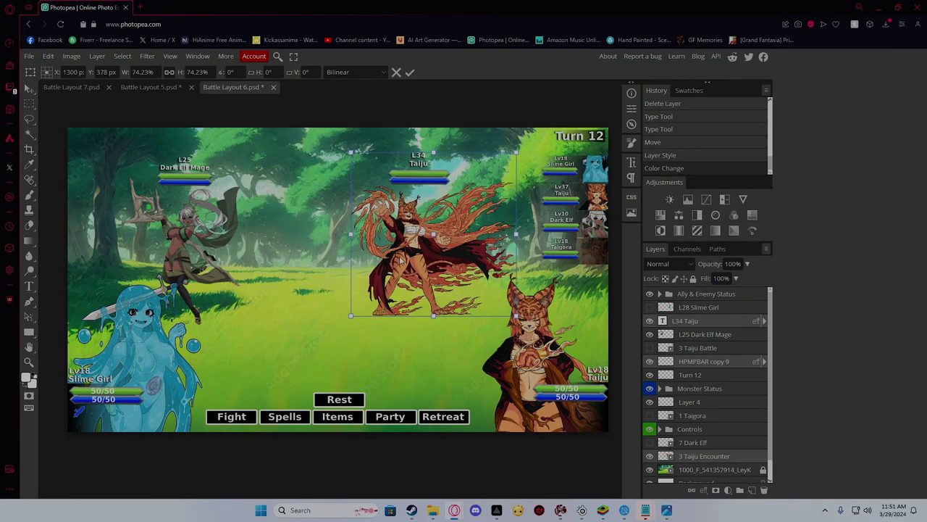
{"action": "key", "text": "Return"}
Move the Dark Elf Mage right into the gap between the Slime Girl and the Taiju enemy, and deselect it
{"action": "left_click", "coordinate": [122, 155]}
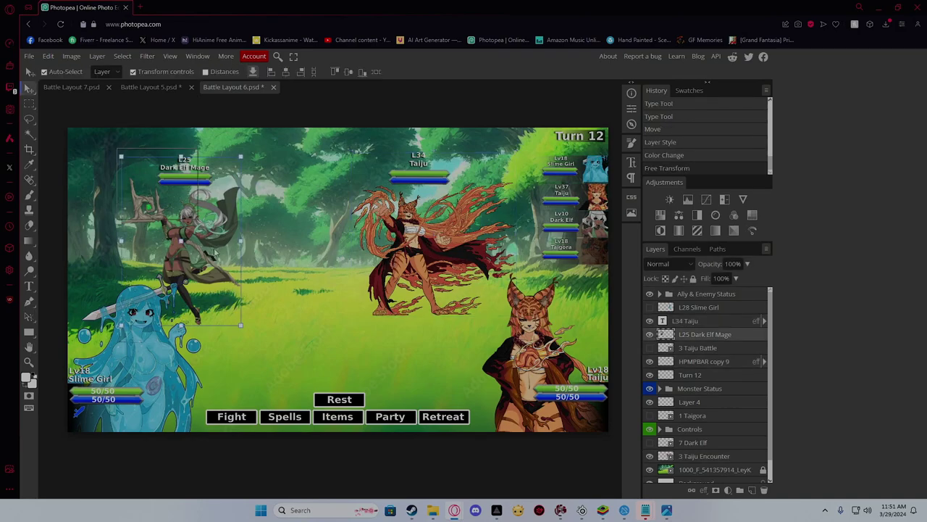
{"action": "left_click_drag", "start_coordinate": [178, 245], "coordinate": [247, 248]}
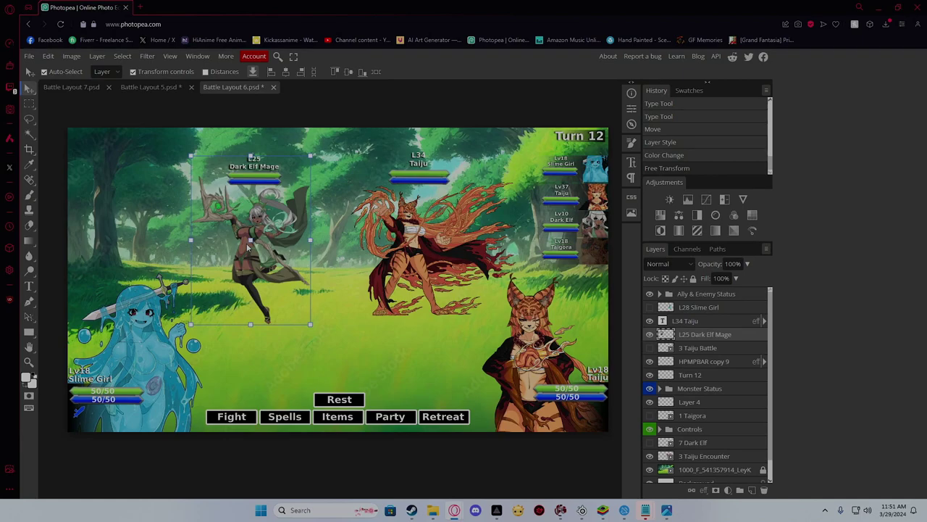
{"action": "left_click", "coordinate": [343, 467]}
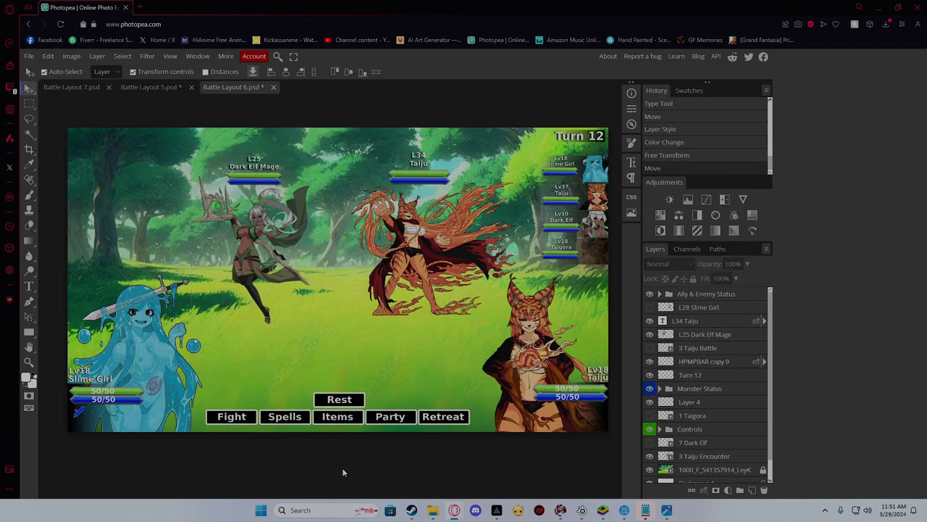
{"action": "scroll", "coordinate": [362, 419], "scroll_direction": "up", "scroll_amount": 2}
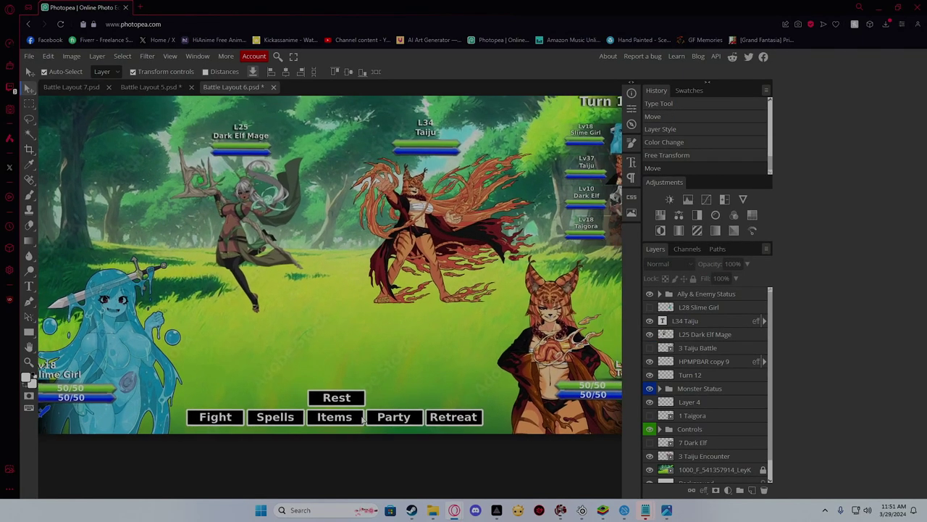
{"action": "scroll", "coordinate": [362, 419], "scroll_direction": "down", "scroll_amount": 2}
Move the Dark Elf Mage and the Taiju enemy with its bars down together onto the grass, nudging them slightly back up
{"action": "left_click", "coordinate": [200, 160]}
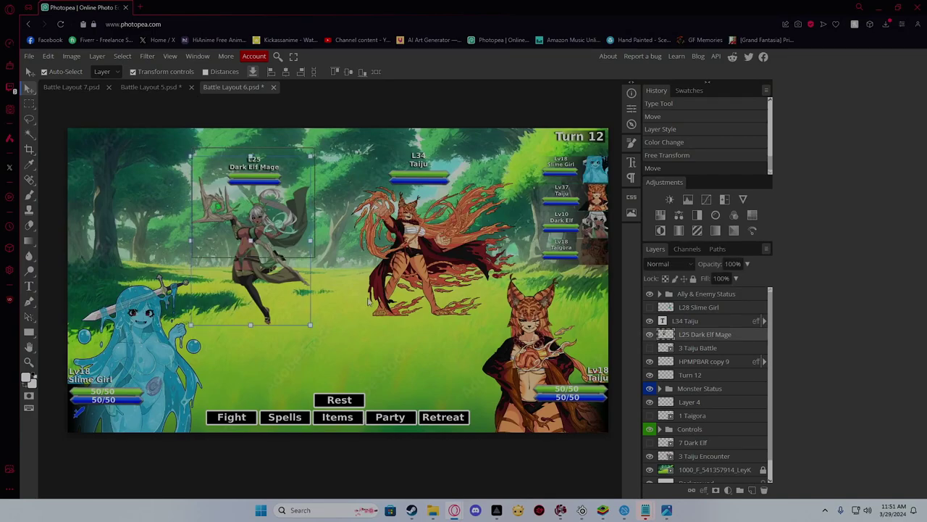
{"action": "left_click", "coordinate": [369, 301]}
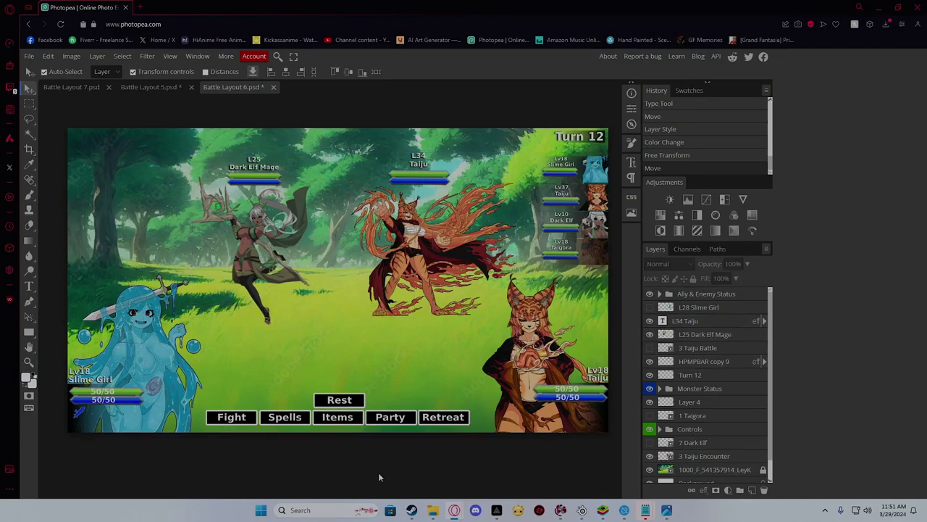
{"action": "left_click", "coordinate": [297, 217]}
{"action": "left_click_drag", "start_coordinate": [439, 256], "coordinate": [433, 296]}
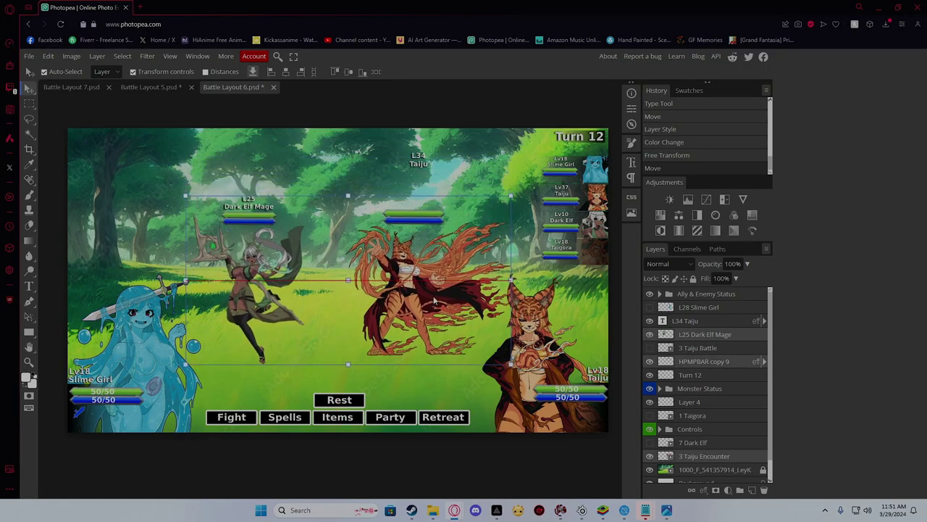
{"action": "key", "text": "shift+Up"}
{"action": "key", "text": "Up"}
{"action": "left_click", "coordinate": [354, 461]}
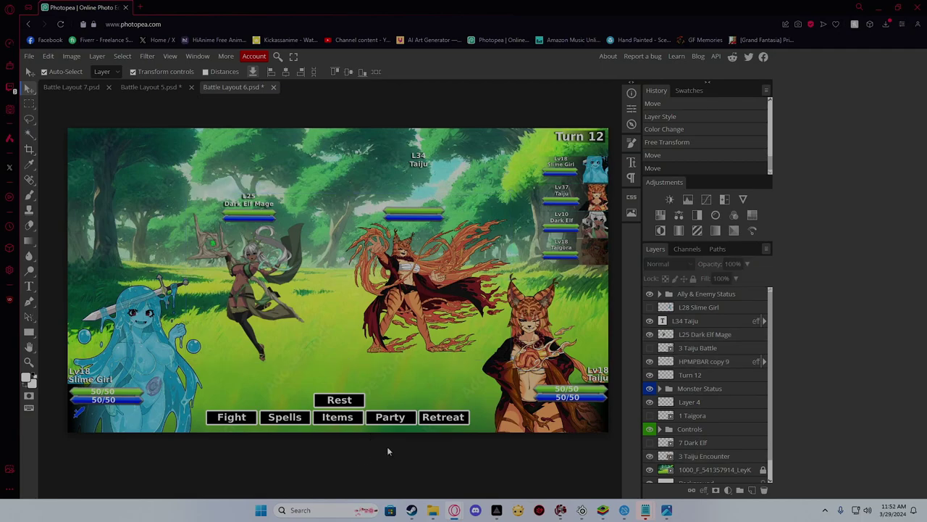
Move the L34 Taiju label down so it sits just above the Taiju enemy's bars
{"action": "left_click", "coordinate": [418, 160]}
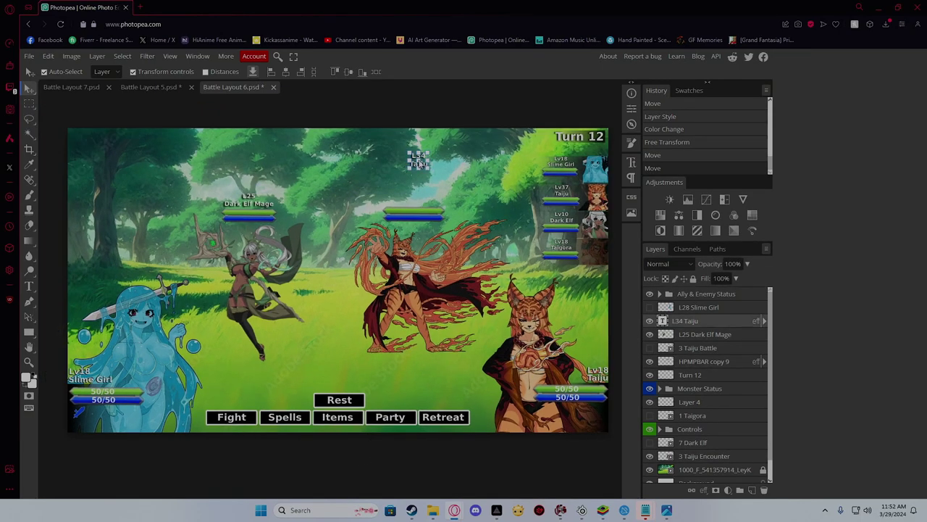
{"action": "left_click_drag", "start_coordinate": [418, 161], "coordinate": [416, 196]}
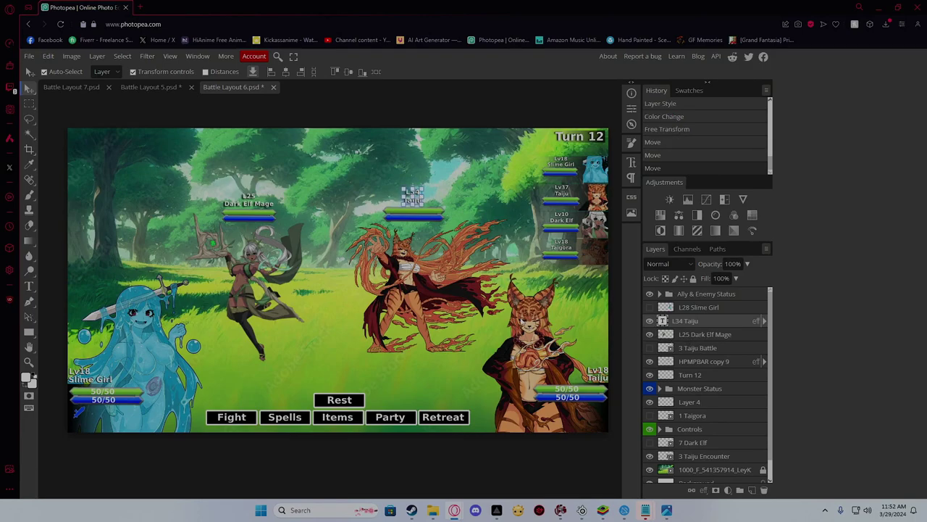
{"action": "left_click", "coordinate": [370, 460]}
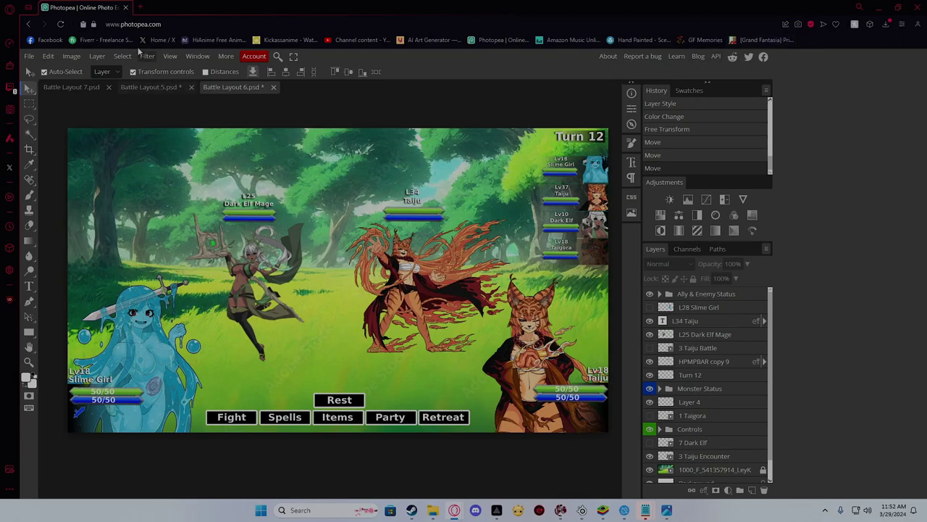
Export the two-enemy Battle Layout 6 mockup as a JPG and dismiss the ad-blocker notice
{"action": "left_click", "coordinate": [29, 56]}
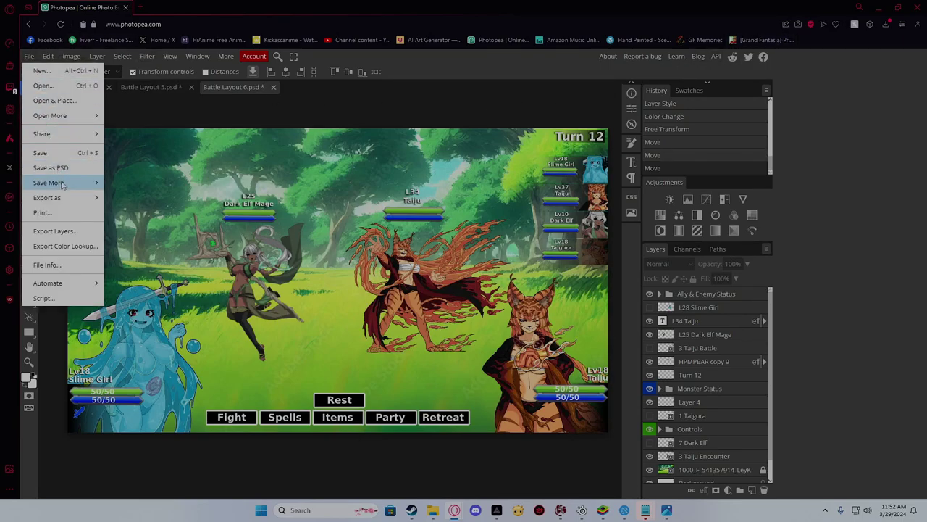
{"action": "mouse_move", "coordinate": [67, 197]}
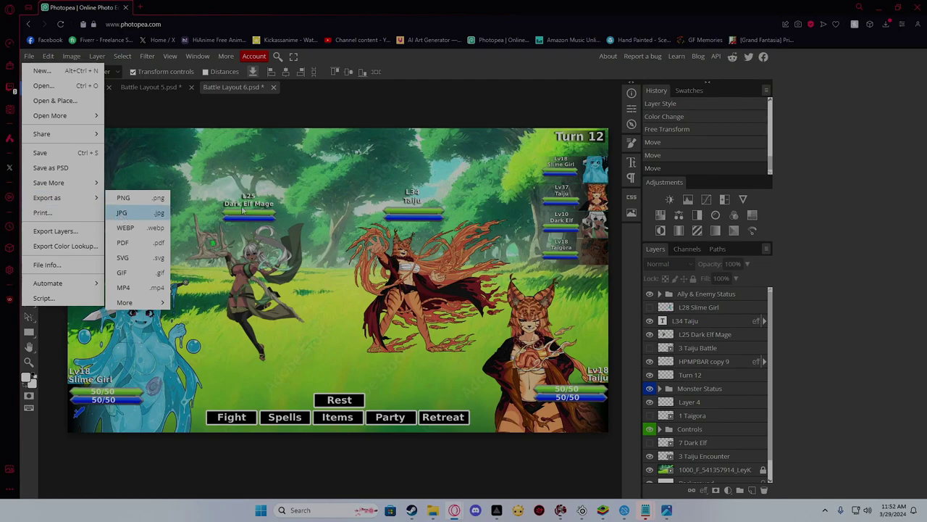
{"action": "left_click", "coordinate": [121, 213]}
{"action": "left_click", "coordinate": [402, 247]}
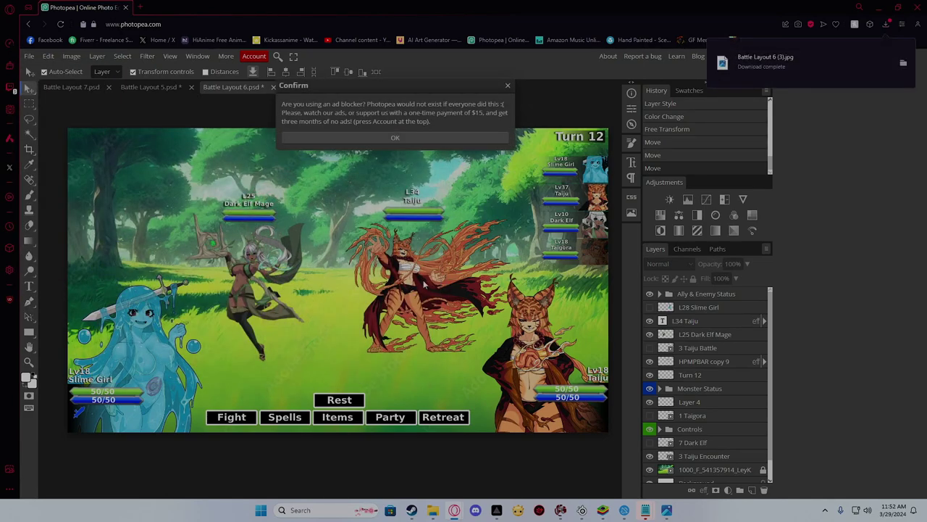
{"action": "left_click", "coordinate": [426, 136]}
Undo the enemy moves and the Taiju scaling to return to the single-enemy layout
{"action": "key", "text": "ctrl+z"}
{"action": "key", "text": "ctrl+z"}
{"action": "key", "text": "ctrl+z"}
{"action": "key", "text": "ctrl+z"}
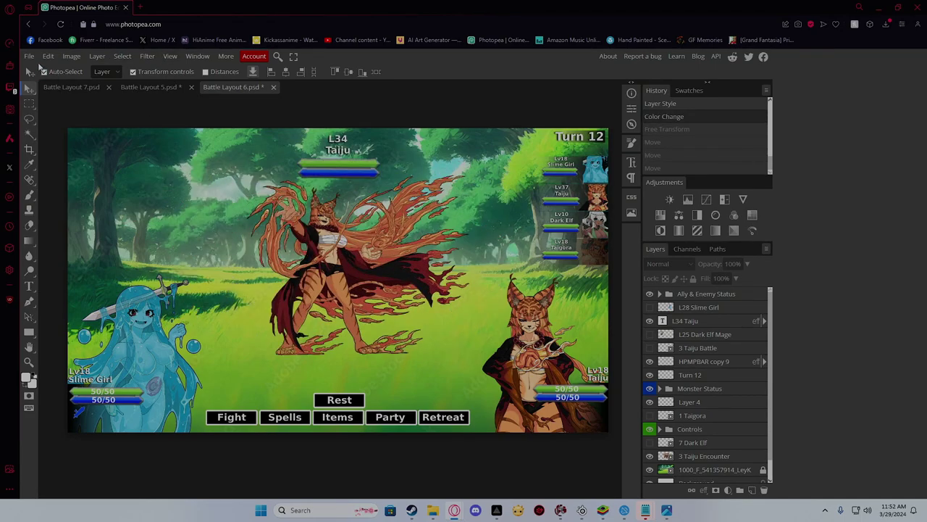
Export the single-enemy Battle Layout 6 mockup as a JPG and dismiss the notice
{"action": "left_click", "coordinate": [29, 56]}
{"action": "mouse_move", "coordinate": [65, 197]}
{"action": "left_click", "coordinate": [119, 217]}
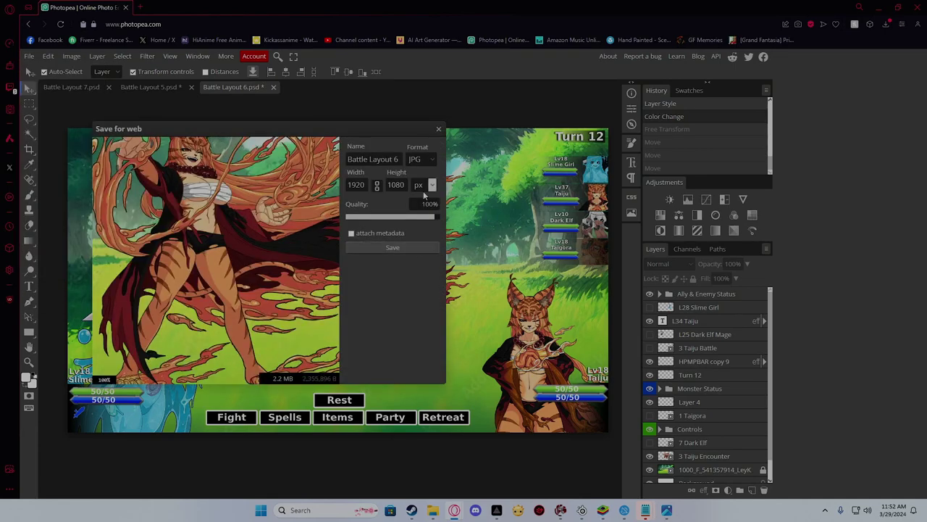
{"action": "left_click", "coordinate": [381, 250]}
{"action": "left_click", "coordinate": [438, 139]}
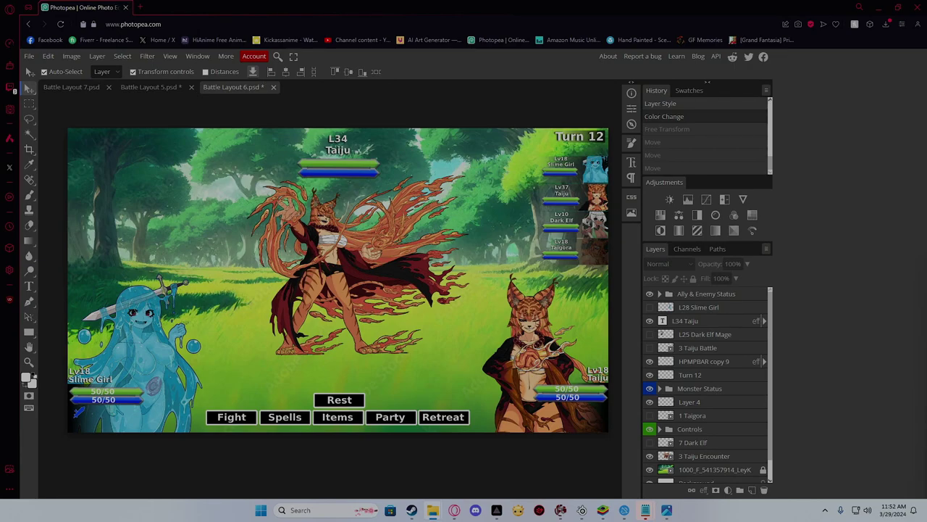
Switch to the image viewer and view the exported Battle Layout 6 (3).jpg in full screen
{"action": "key", "text": "alt+Tab"}
{"action": "key", "text": "Right"}
{"action": "key", "text": "Right"}
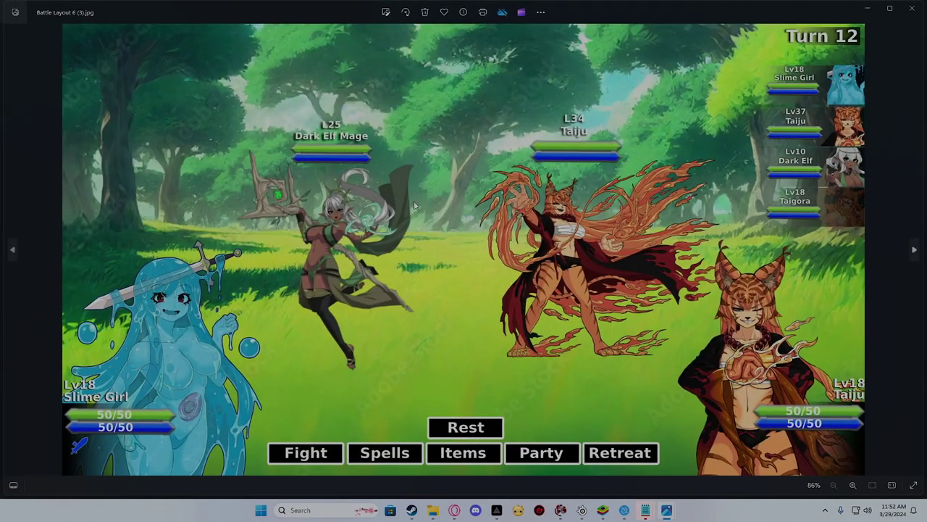
{"action": "left_click", "coordinate": [912, 485]}
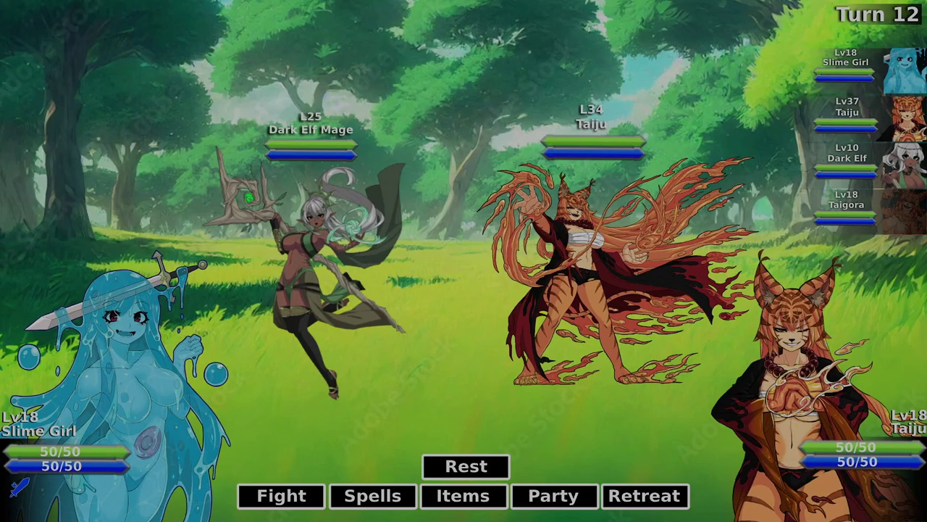